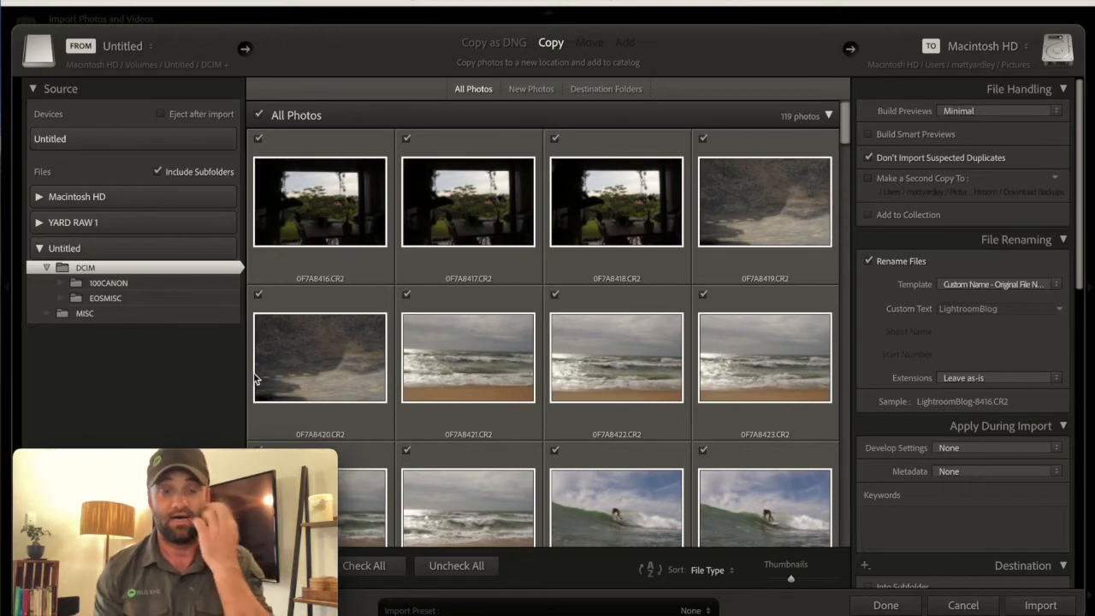
# Cancel the current photo import and reopen the import dialog for the Untitled memory card.
pyautogui.scroll(-2, 469, 370)
pyautogui.scroll(2, 469, 370)
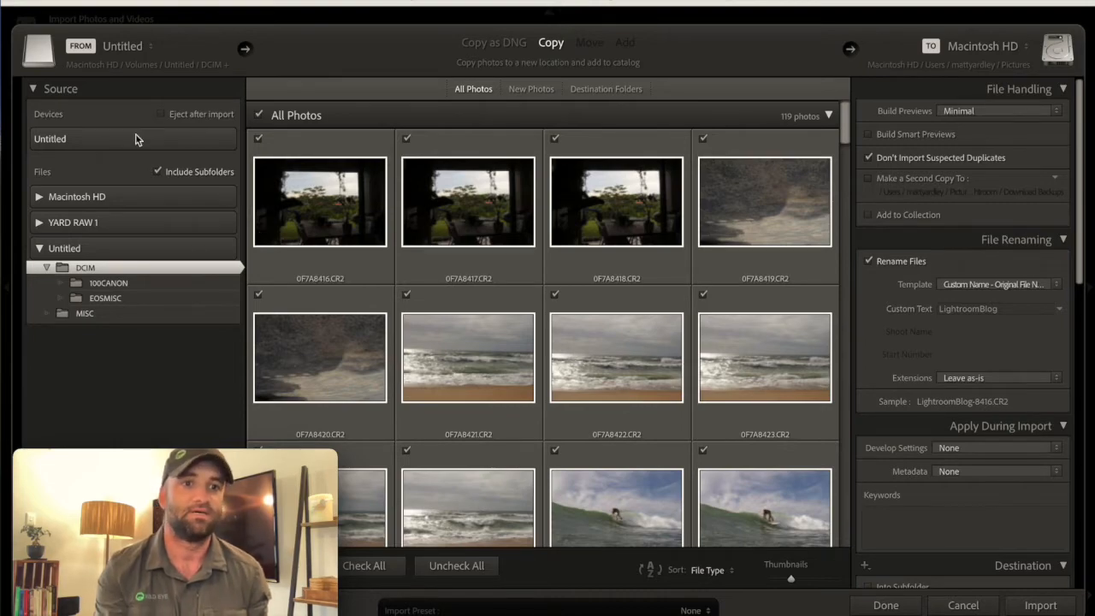
pyautogui.click(956, 604)
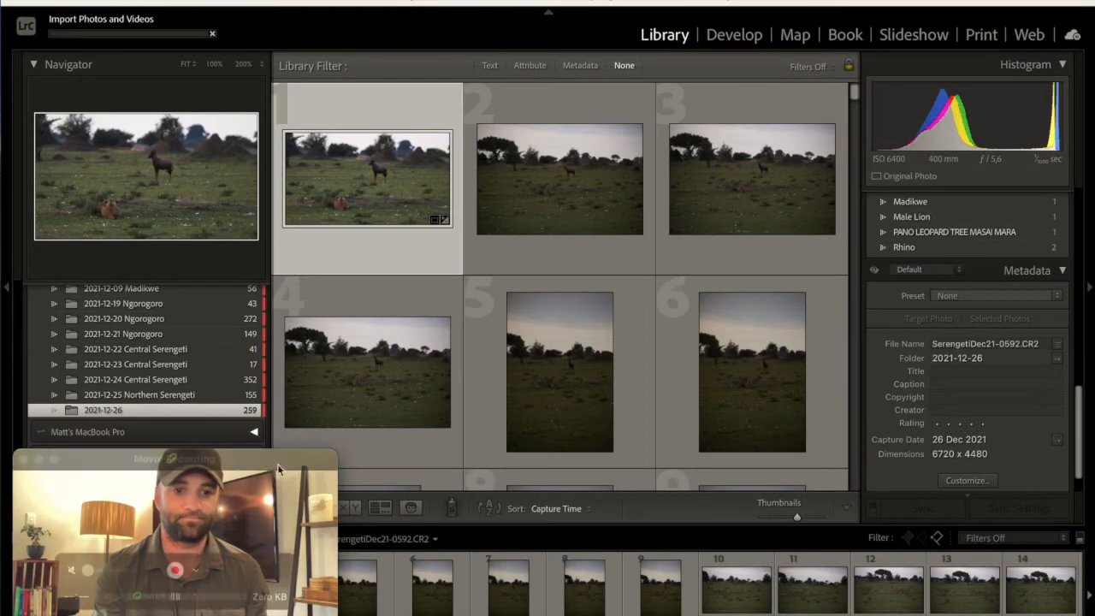
pyautogui.moveTo(266, 459); pyautogui.dragTo(567, 455)
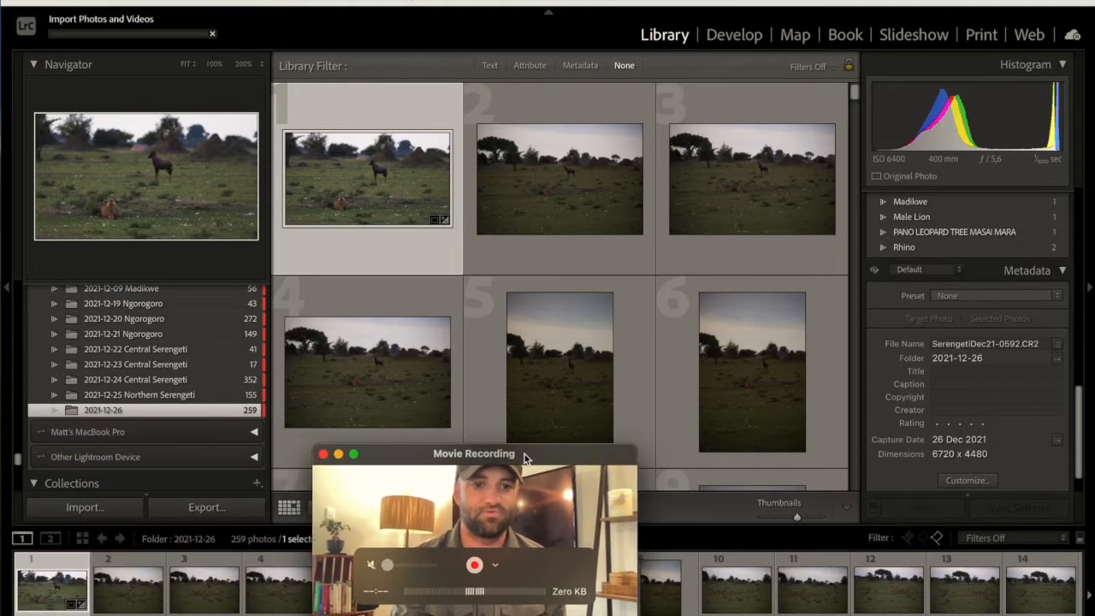
pyautogui.click(98, 507)
pyautogui.moveTo(539, 464); pyautogui.dragTo(233, 459)
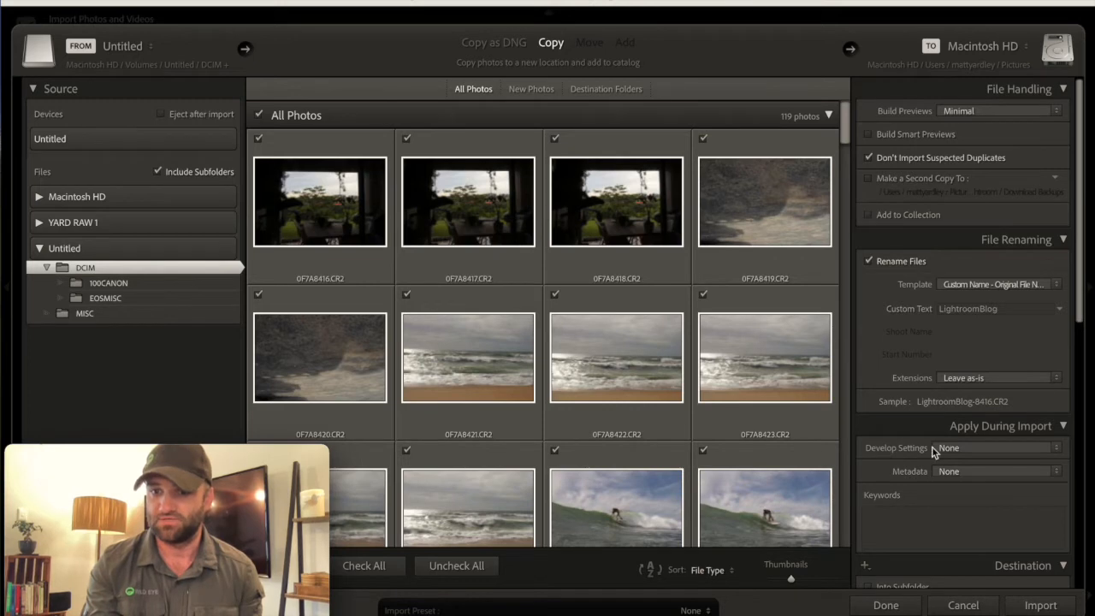
# Enable building Smart Previews in the import's file handling options.
pyautogui.scroll(-10, 934, 449)
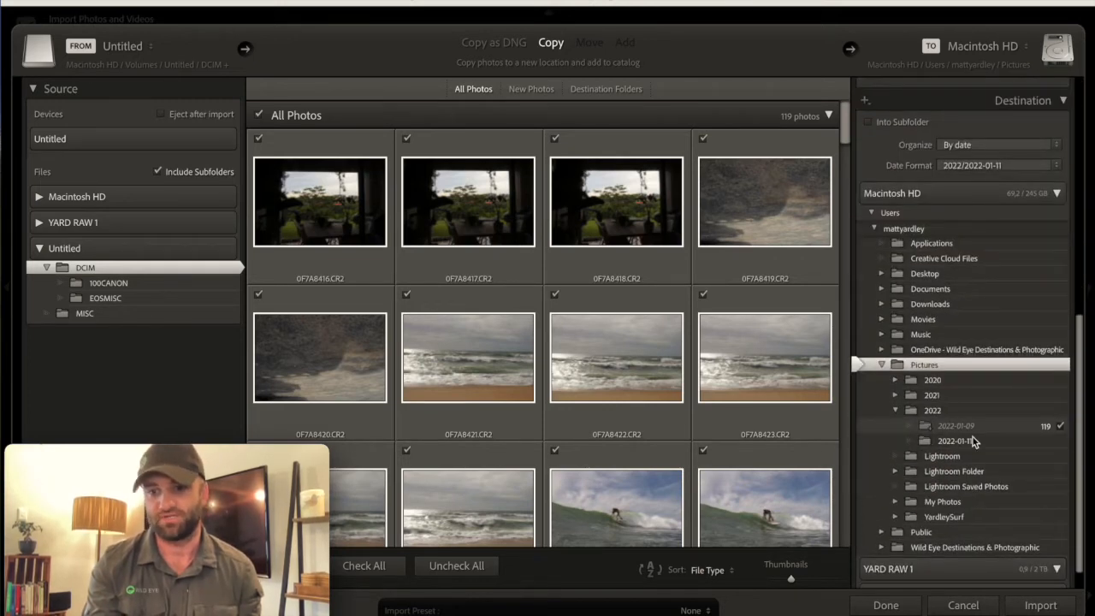
pyautogui.scroll(-2, 972, 438)
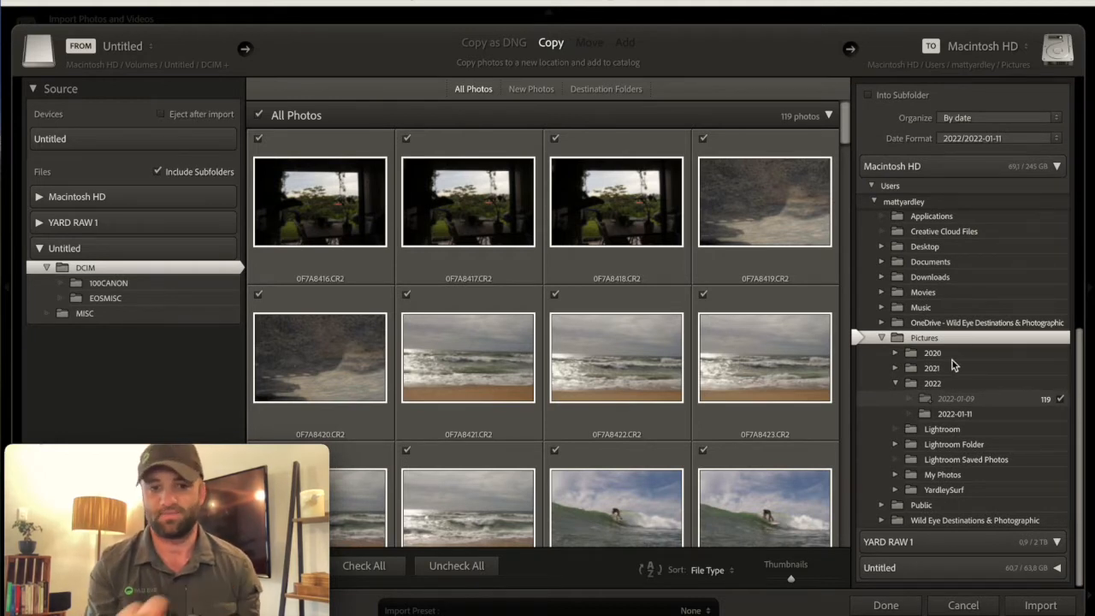
pyautogui.scroll(10, 952, 360)
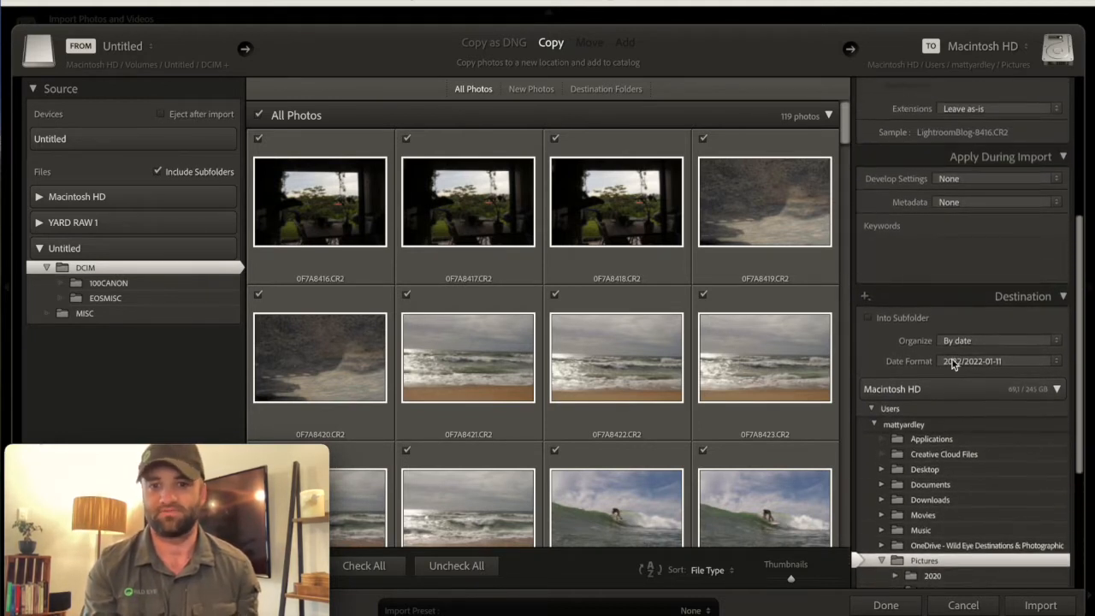
pyautogui.scroll(4, 951, 358)
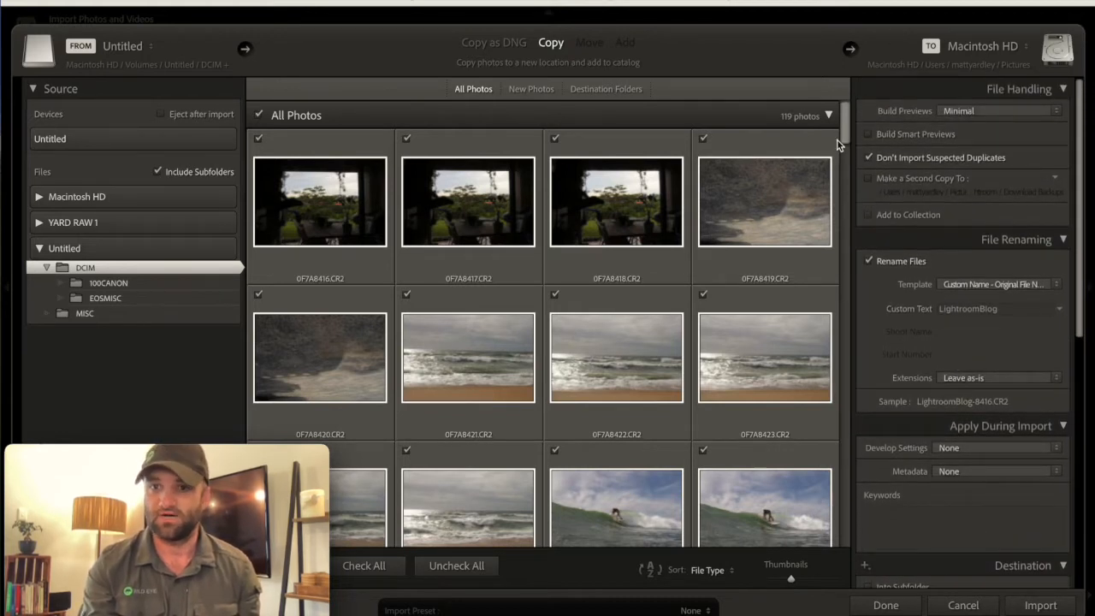
pyautogui.click(867, 135)
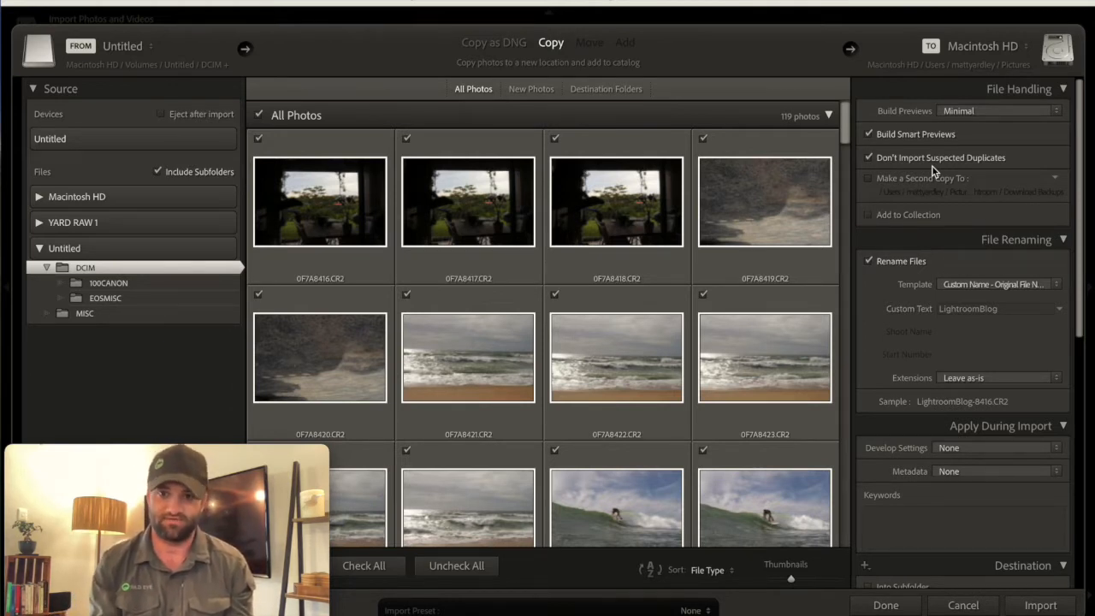
# Set the import's file renaming template to Custom Name - Original File Number.
pyautogui.scroll(-1, 931, 165)
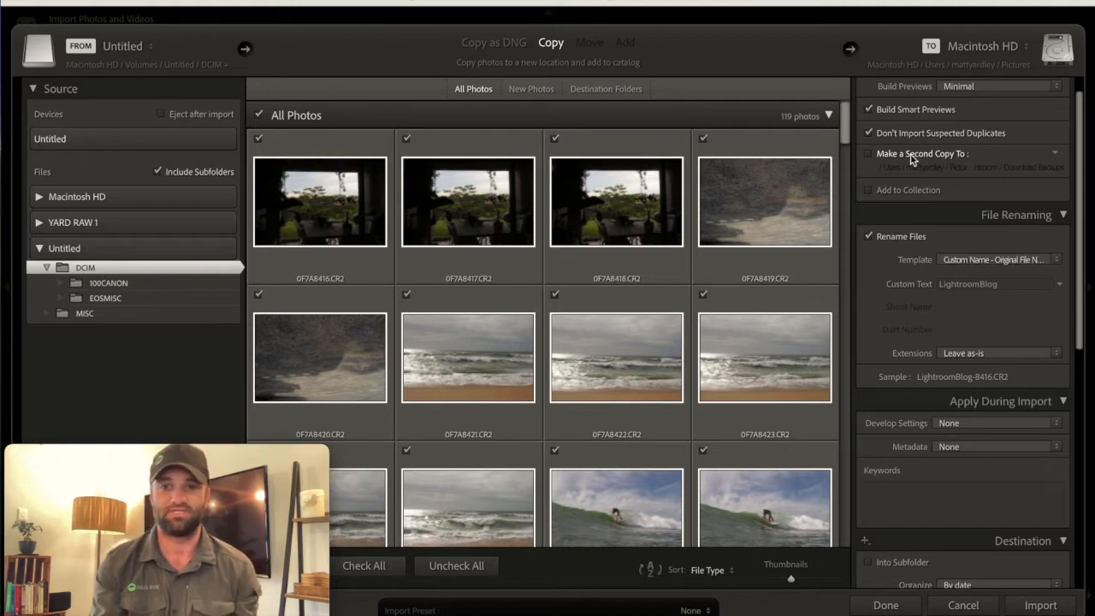
pyautogui.scroll(-3, 911, 158)
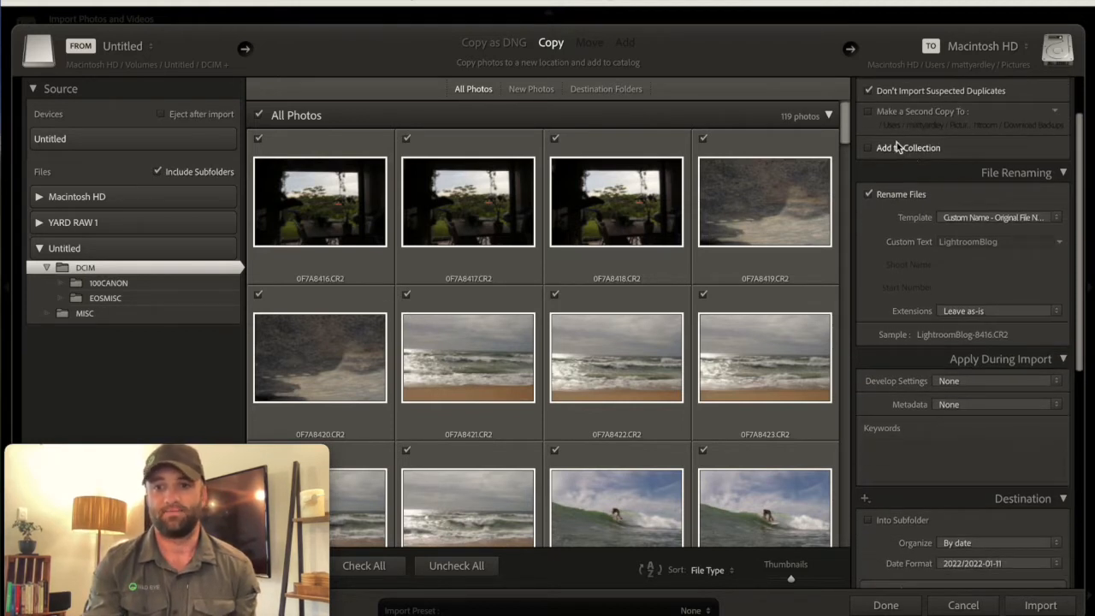
pyautogui.scroll(-2, 911, 158)
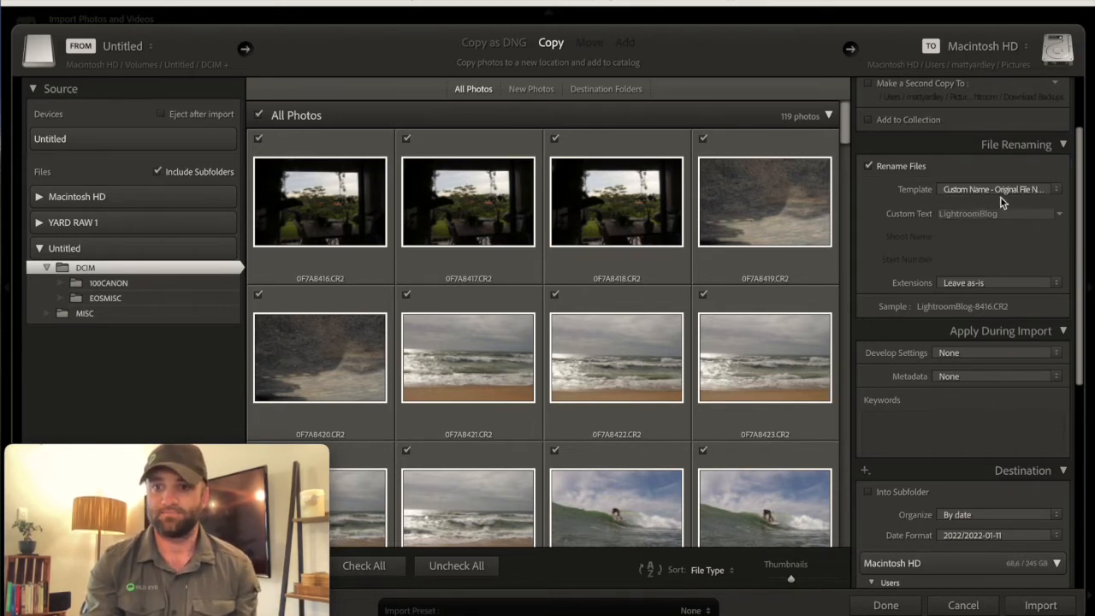
pyautogui.click(1059, 190)
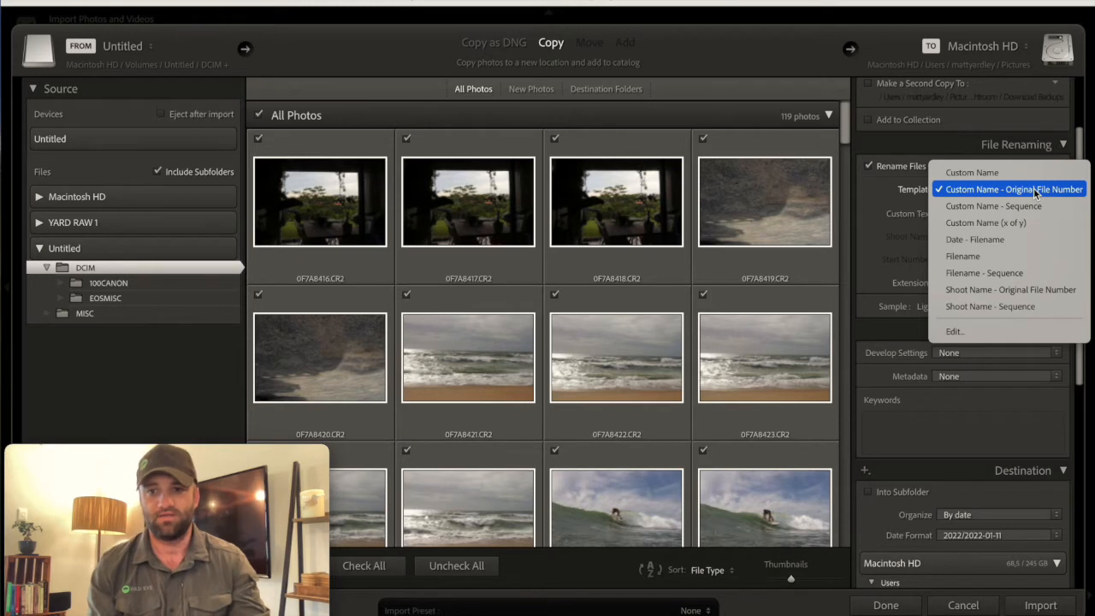
pyautogui.click(1033, 189)
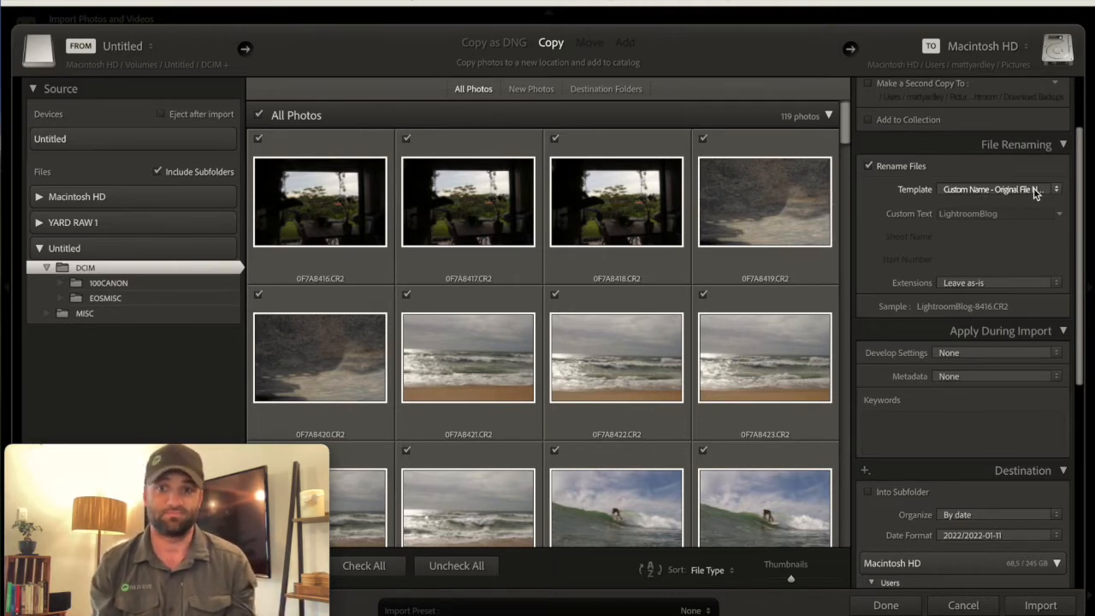
# Set the custom text for the renamed files to SurfSaltiesMAinJan22.
pyautogui.click(982, 215)
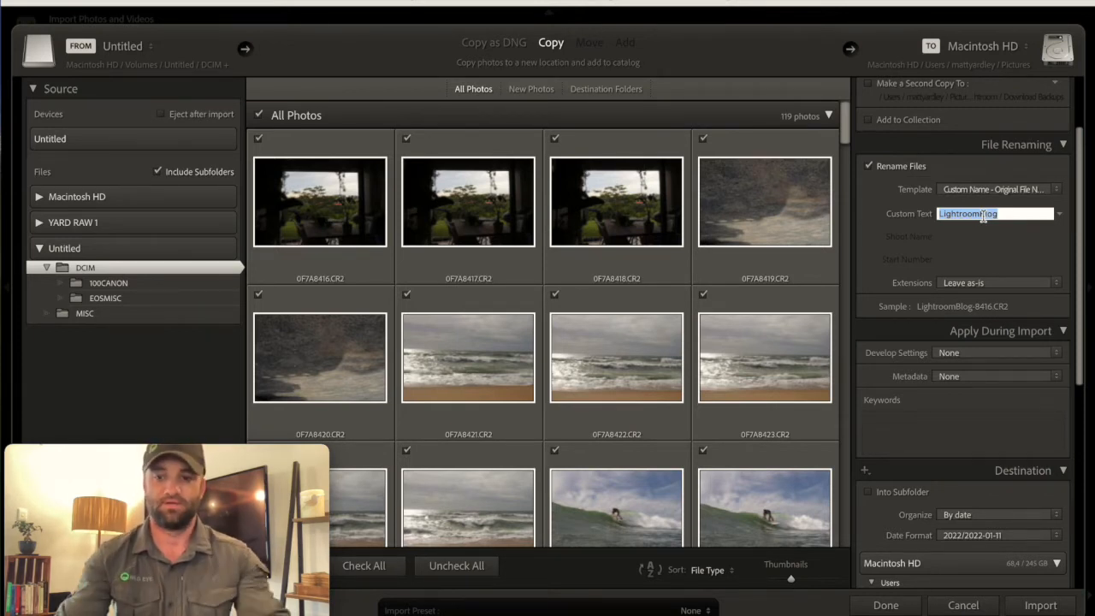
pyautogui.write('SURF')
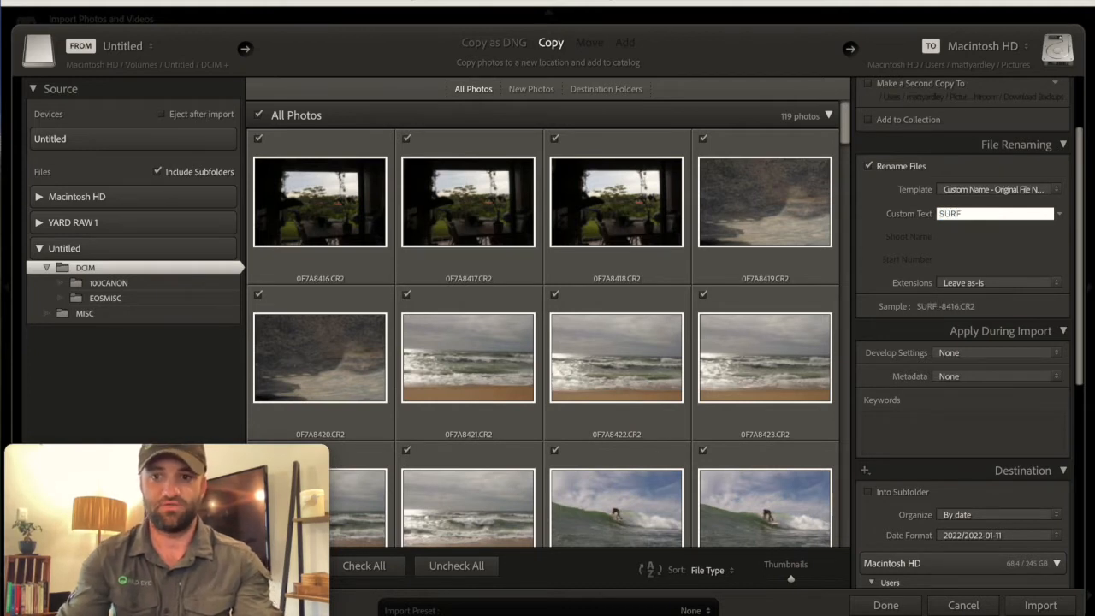
pyautogui.press('BackSpace')
pyautogui.press('BackSpace')
pyautogui.press('BackSpace')
pyautogui.press('BackSpace')
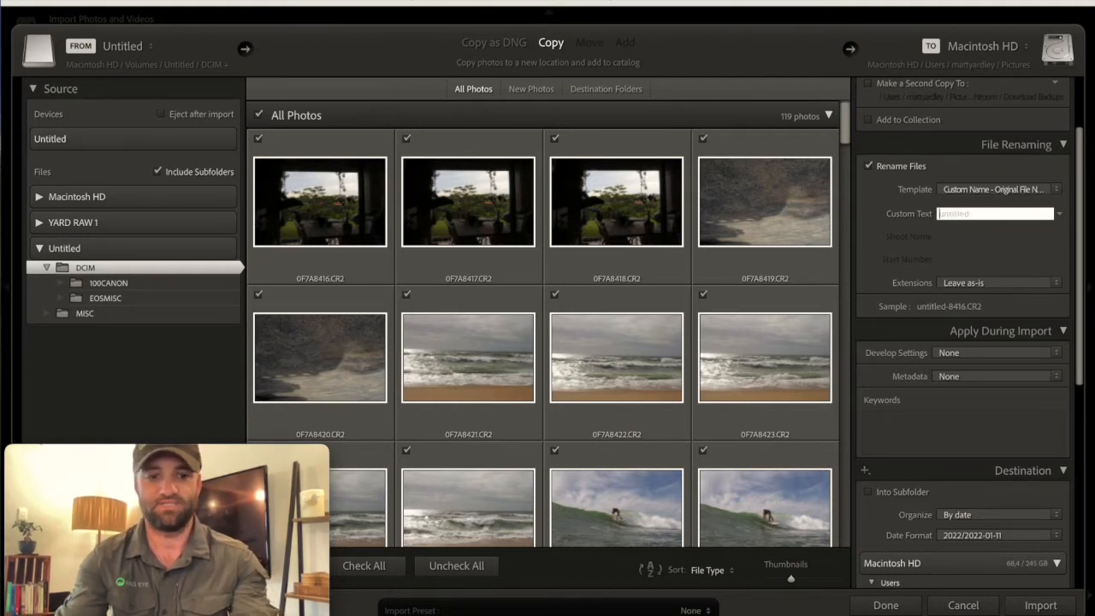
pyautogui.write('Surf')
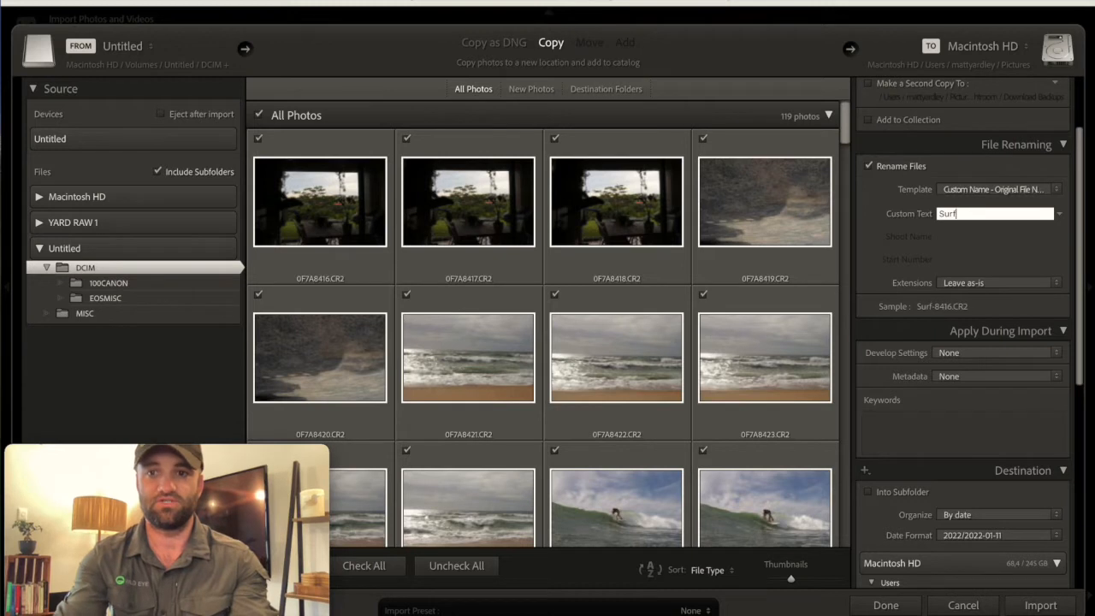
pyautogui.write('Saltie')
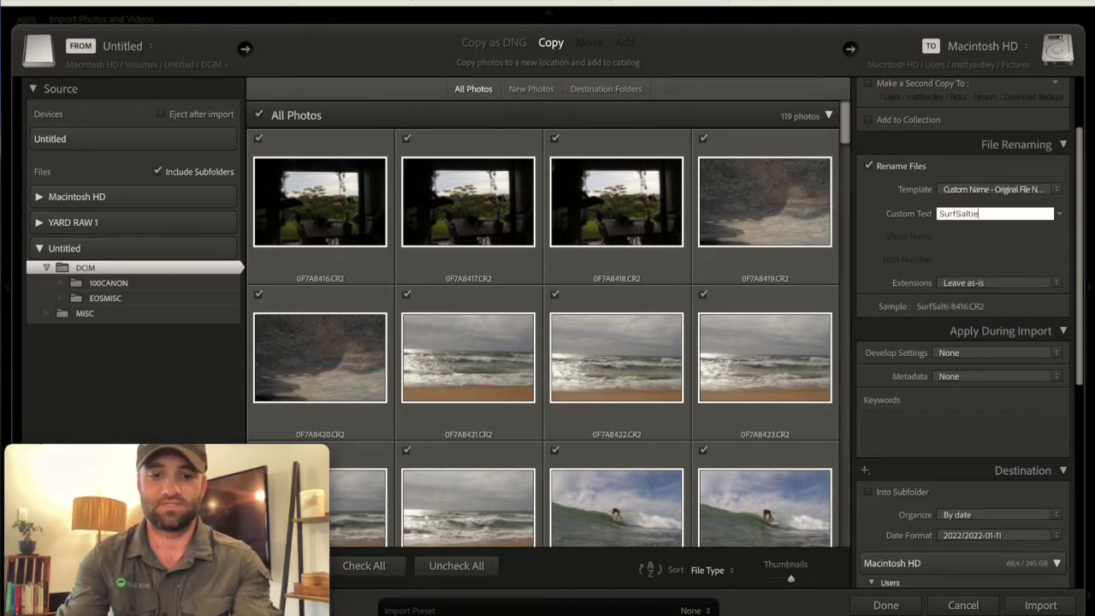
pyautogui.write('sMAin')
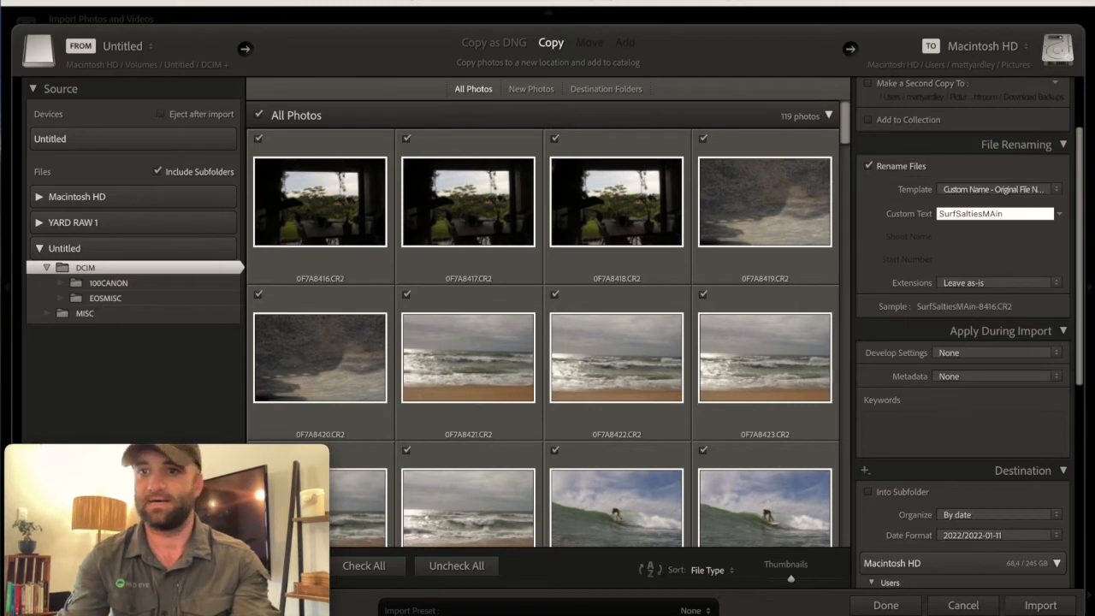
pyautogui.write('Jan22')
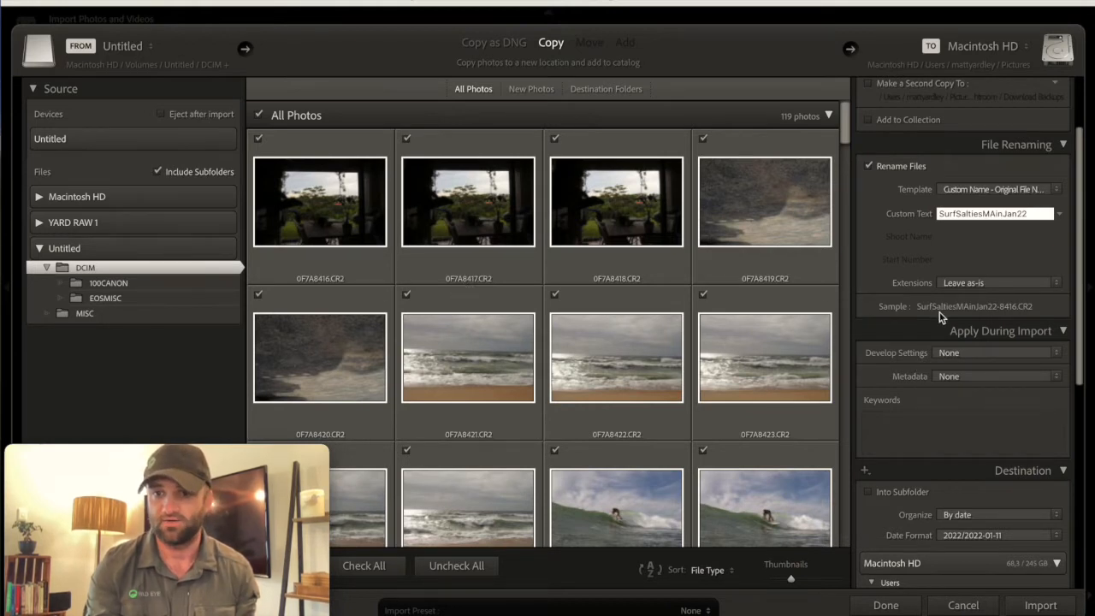
# Add the keyword "Salt rock Main Beach," to all photos during import.
pyautogui.scroll(-3, 1021, 319)
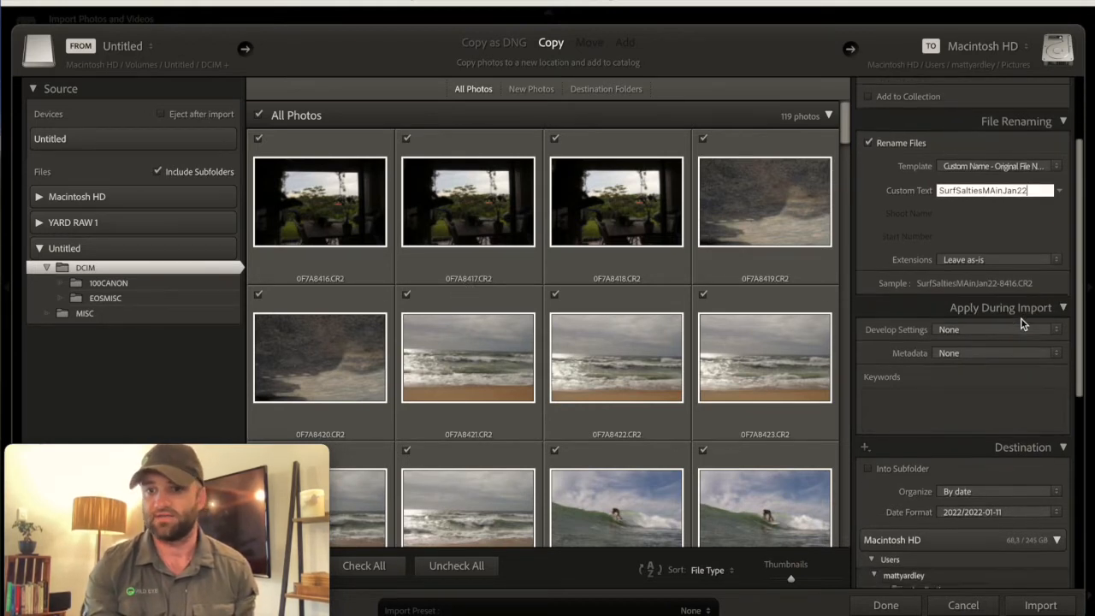
pyautogui.scroll(-1, 973, 387)
pyautogui.click(944, 354)
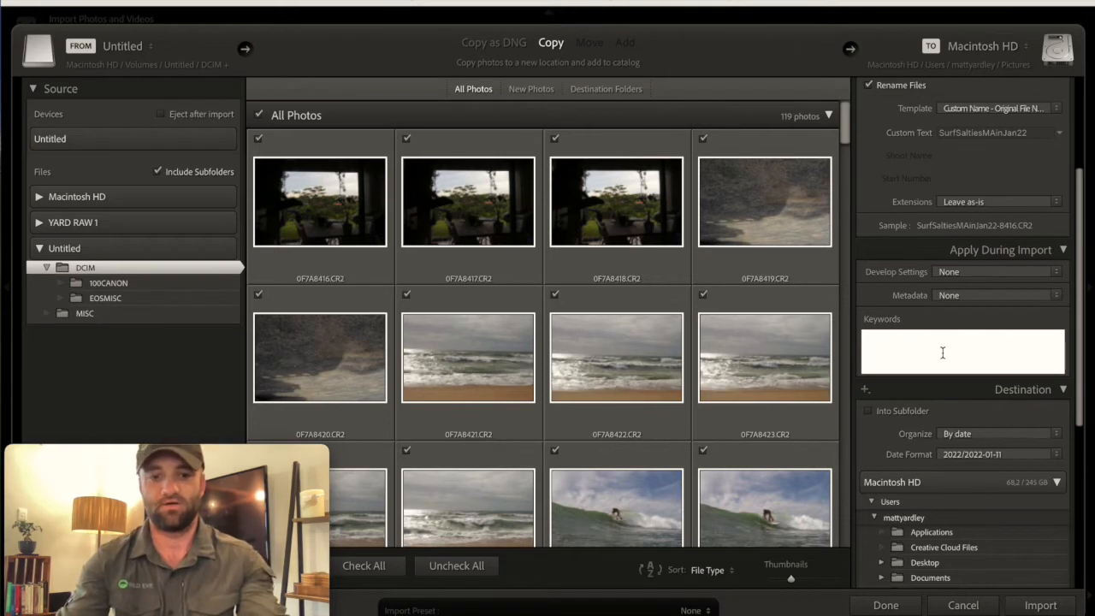
pyautogui.write('Salt')
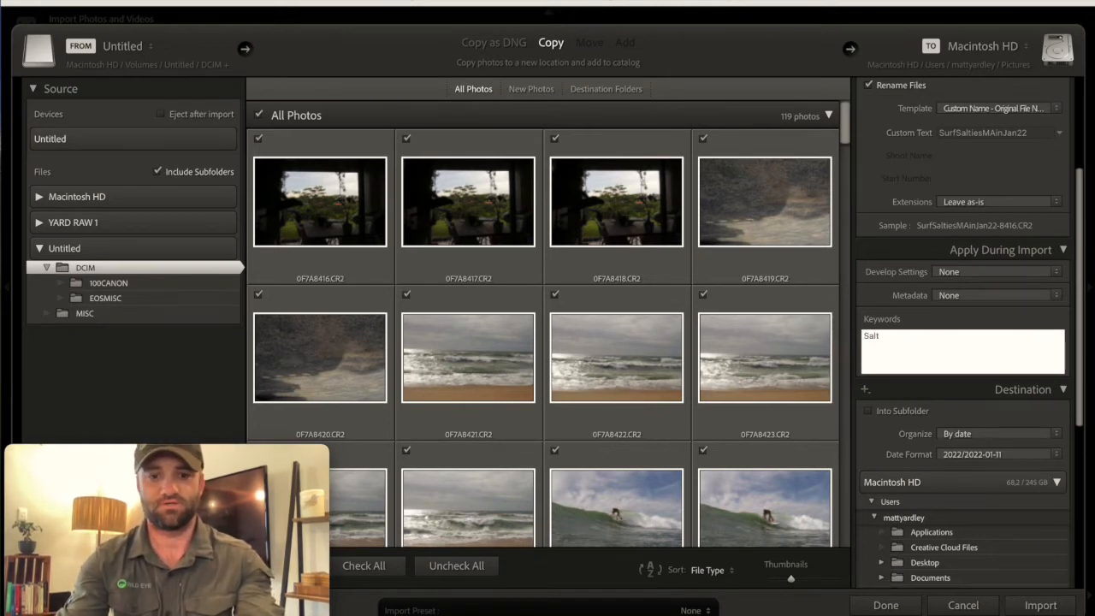
pyautogui.write(' rock ')
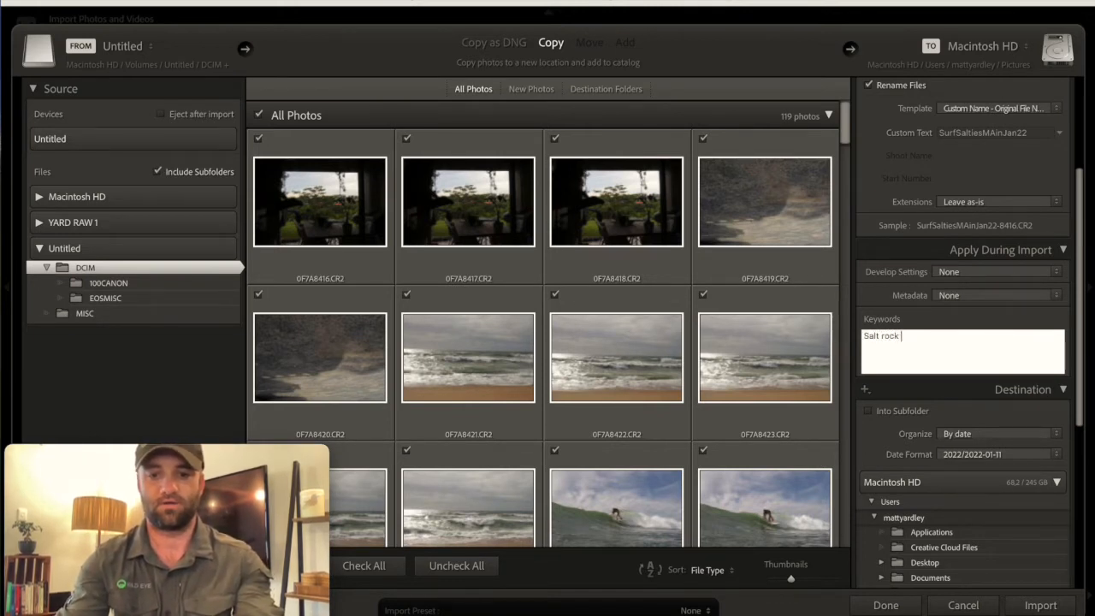
pyautogui.write('Main Beach')
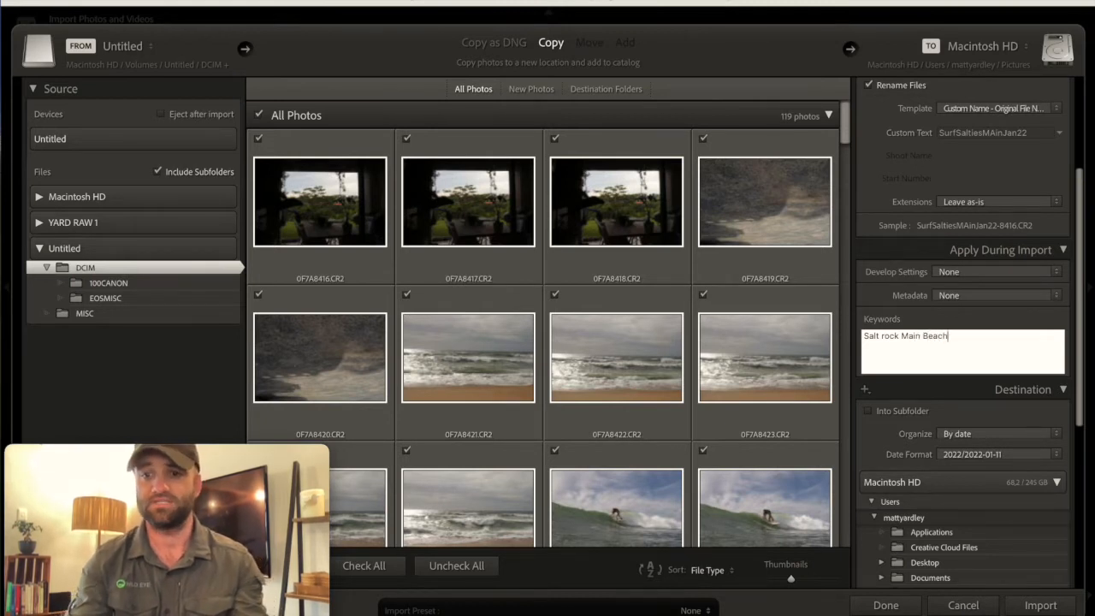
pyautogui.write(',')
pyautogui.press('BackSpace')
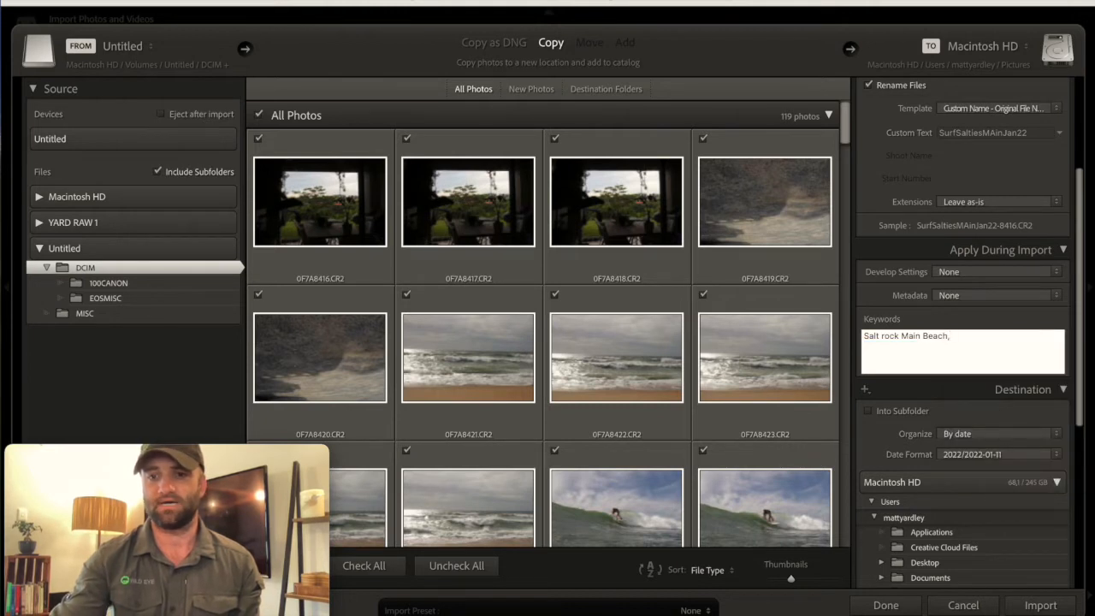
pyautogui.press('Return')
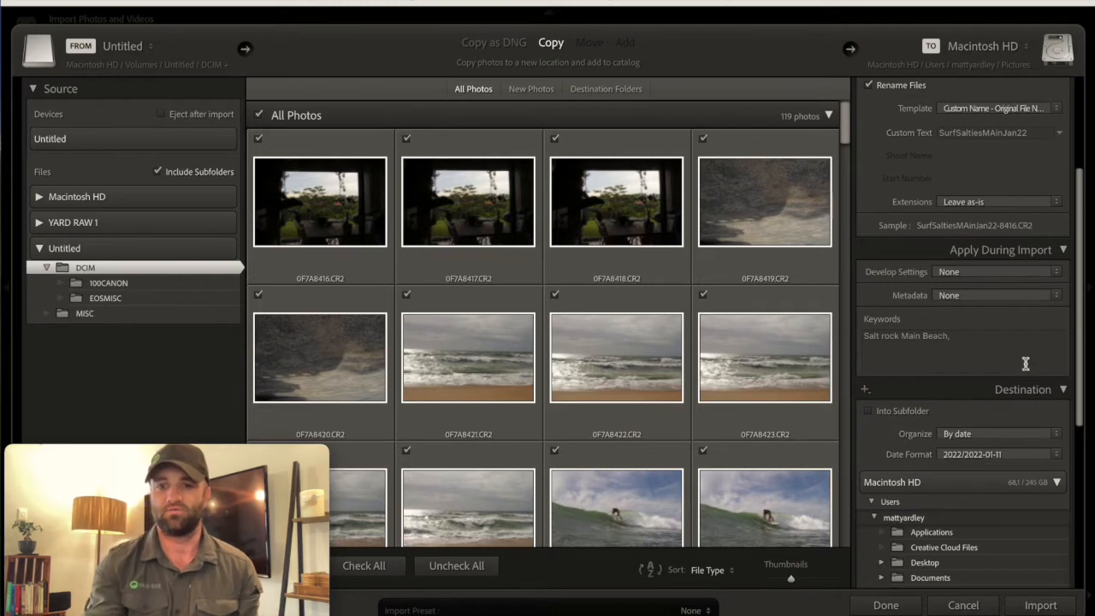
# Check the photos and destination, and import them into the 2022-01-09 folder under Pictures/2022.
pyautogui.scroll(-1, 1044, 364)
pyautogui.scroll(-1, 994, 328)
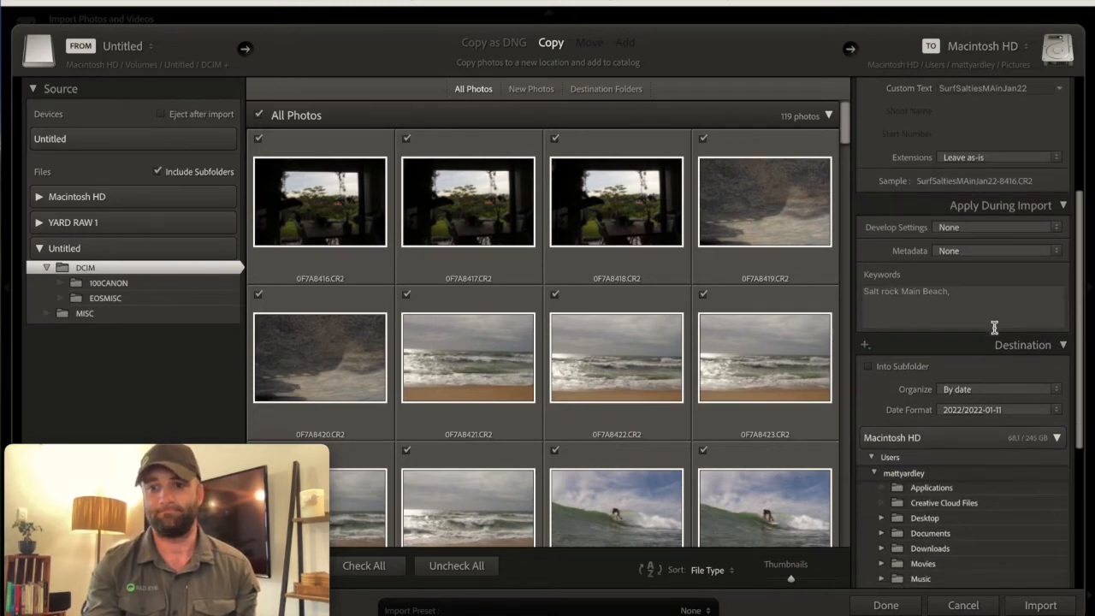
pyautogui.scroll(-1, 994, 327)
pyautogui.scroll(-6, 625, 412)
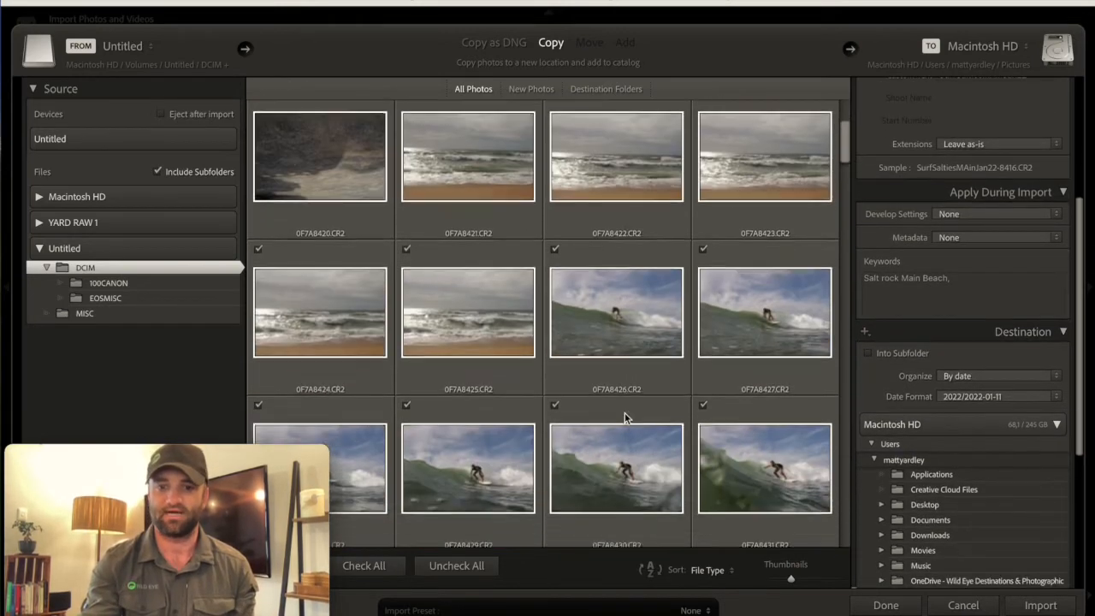
pyautogui.scroll(-3, 554, 495)
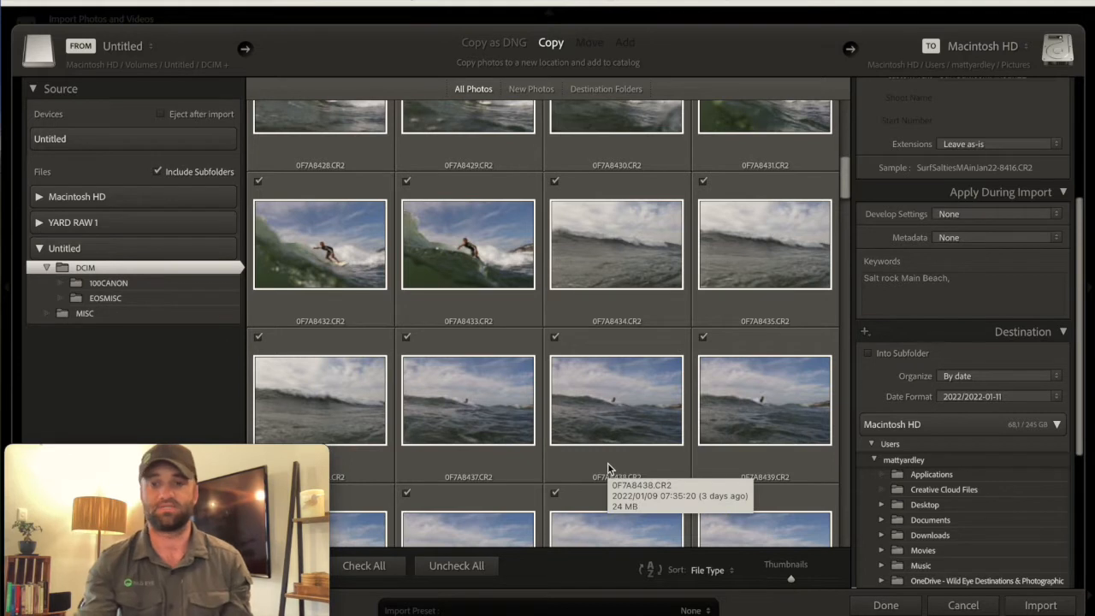
pyautogui.scroll(-5, 941, 295)
pyautogui.scroll(-10, 981, 298)
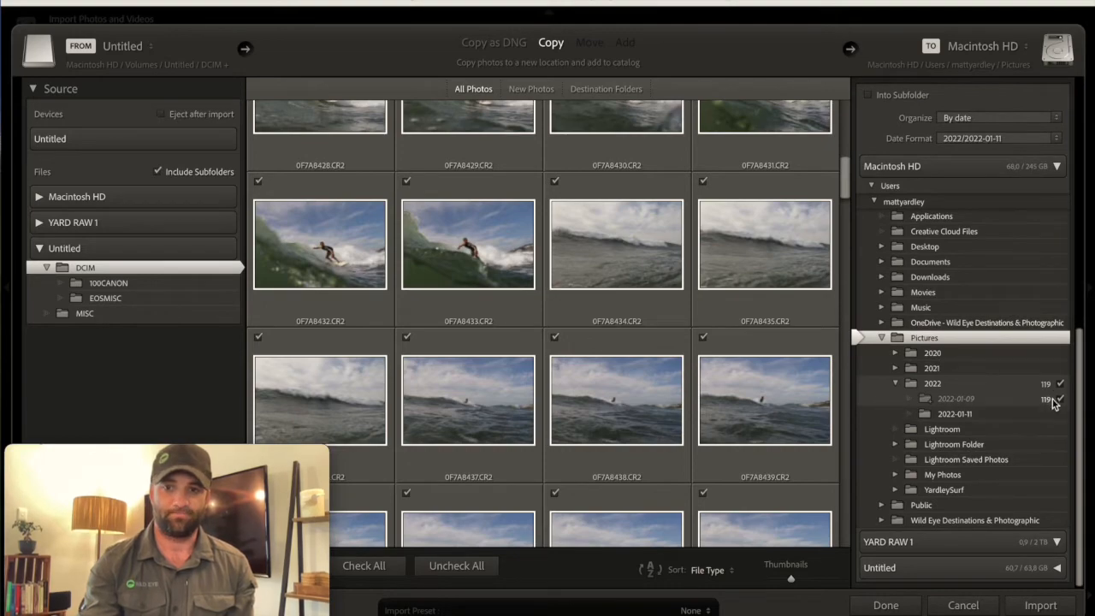
pyautogui.click(1040, 606)
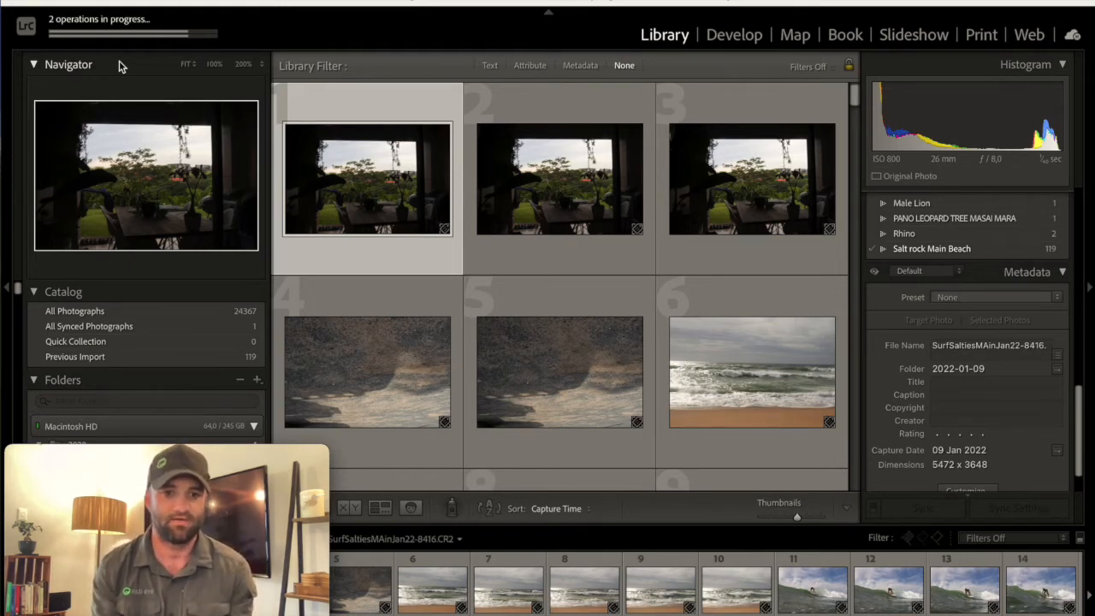
# Look through the first newly imported photos in the Library grid.
pyautogui.click(545, 172)
pyautogui.click(393, 173)
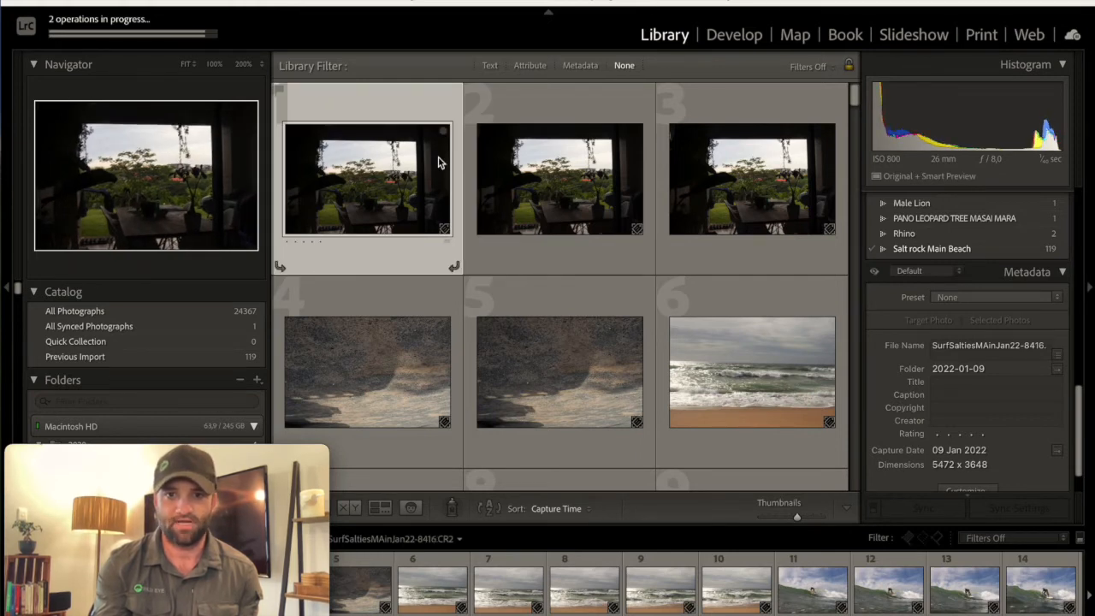
pyautogui.scroll(-1, 380, 219)
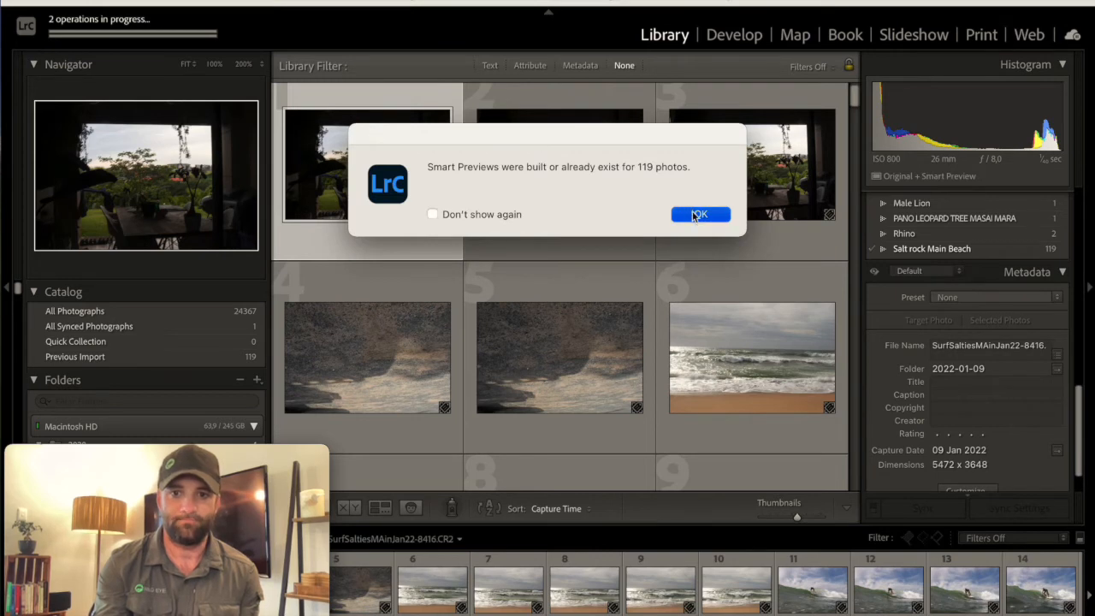
# Dismiss the smart previews message and open the Pictures/2022 folder in Finder.
pyautogui.click(698, 214)
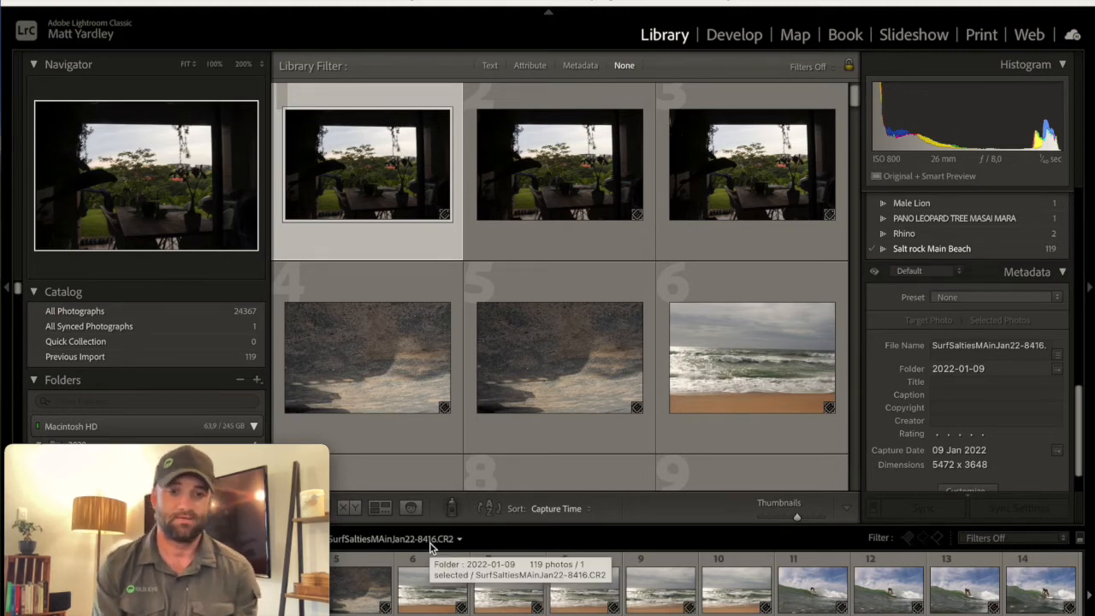
pyautogui.moveTo(171, 605)
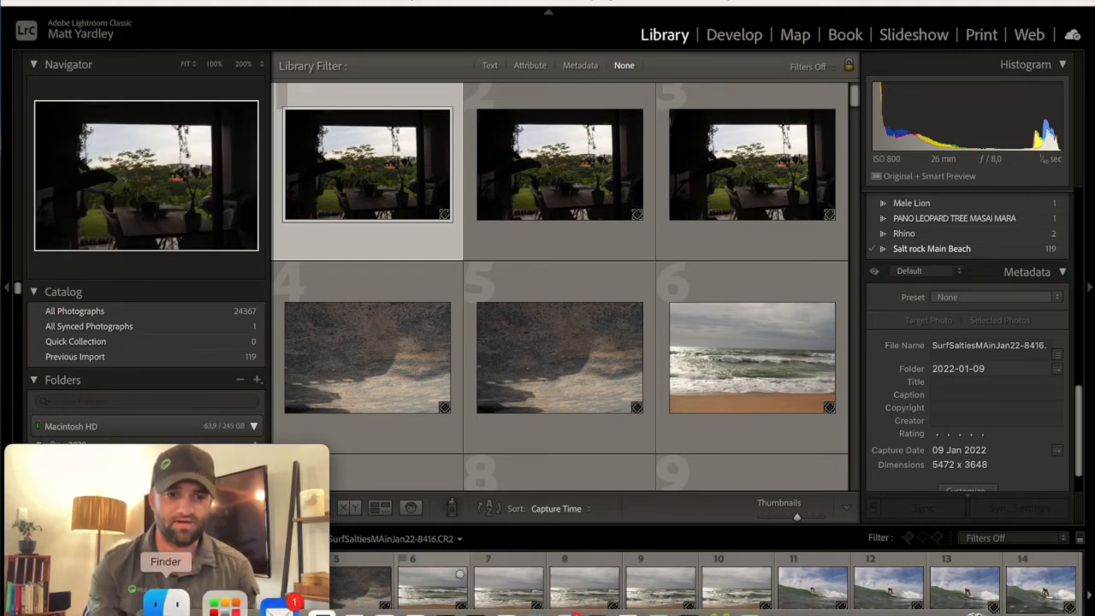
pyautogui.click(171, 603)
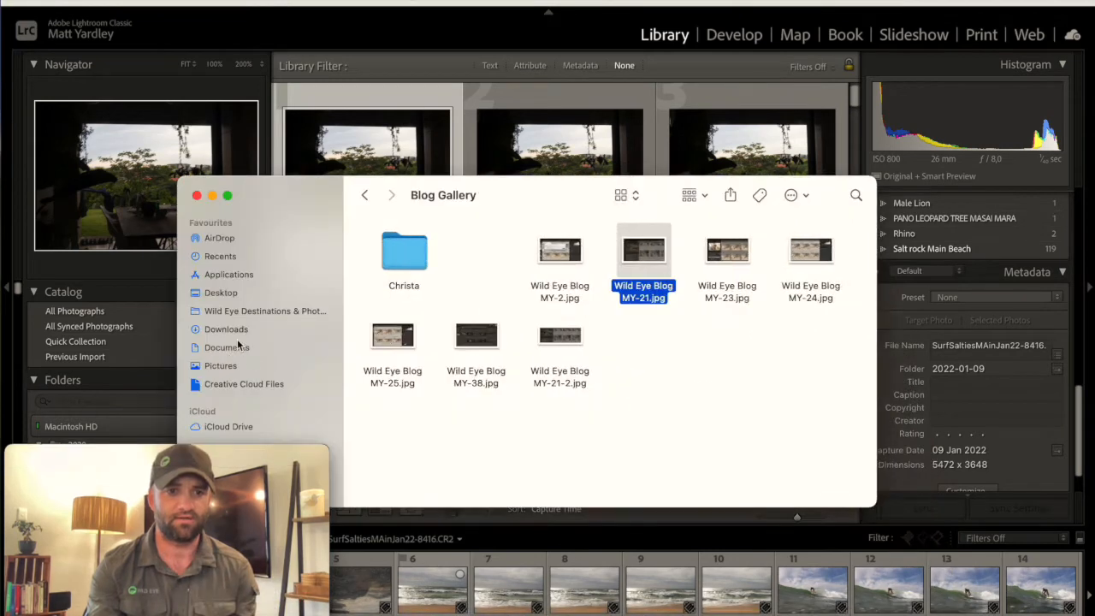
pyautogui.click(224, 366)
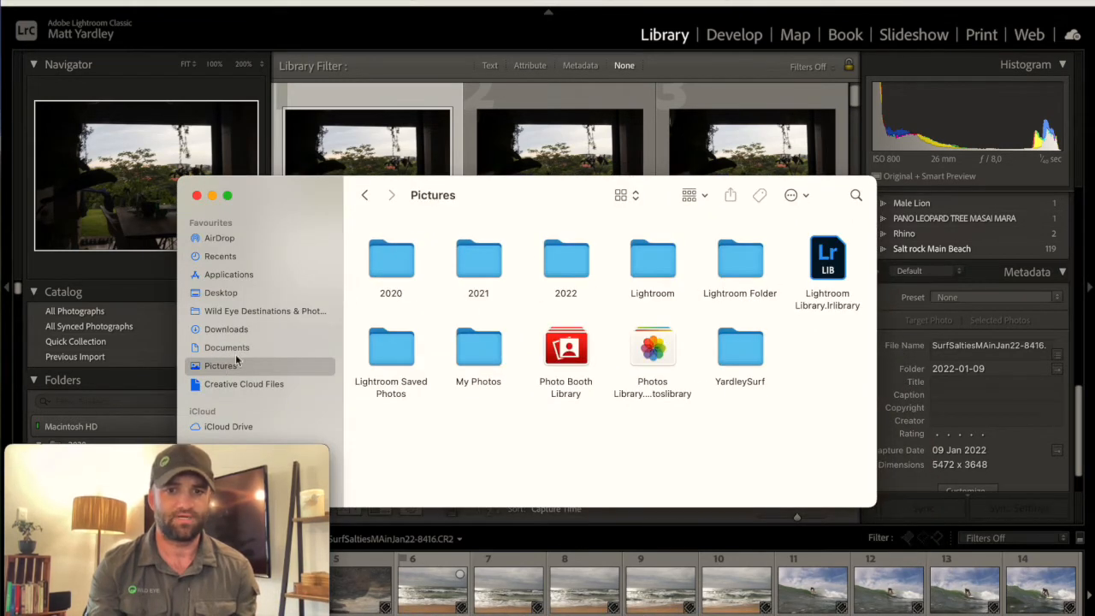
pyautogui.doubleClick(564, 262)
pyautogui.click(475, 255)
pyautogui.doubleClick(476, 255)
pyautogui.click(366, 195)
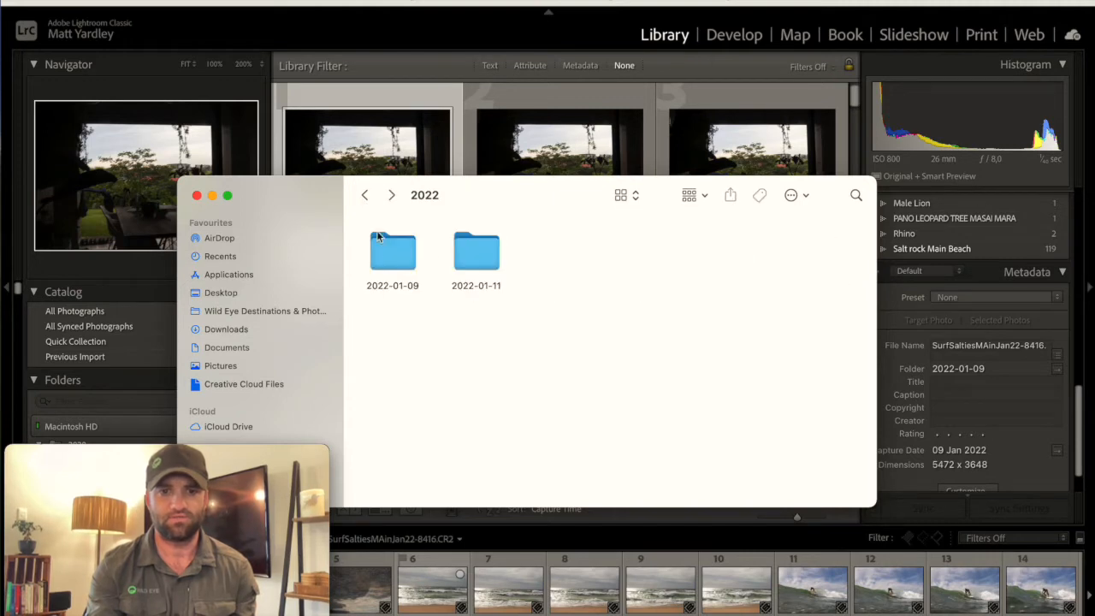
# Check the imported CR2 files and their names in the 2022-01-09 folder, and close the Finder window.
pyautogui.click(385, 250)
pyautogui.doubleClick(385, 250)
pyautogui.scroll(-2, 567, 275)
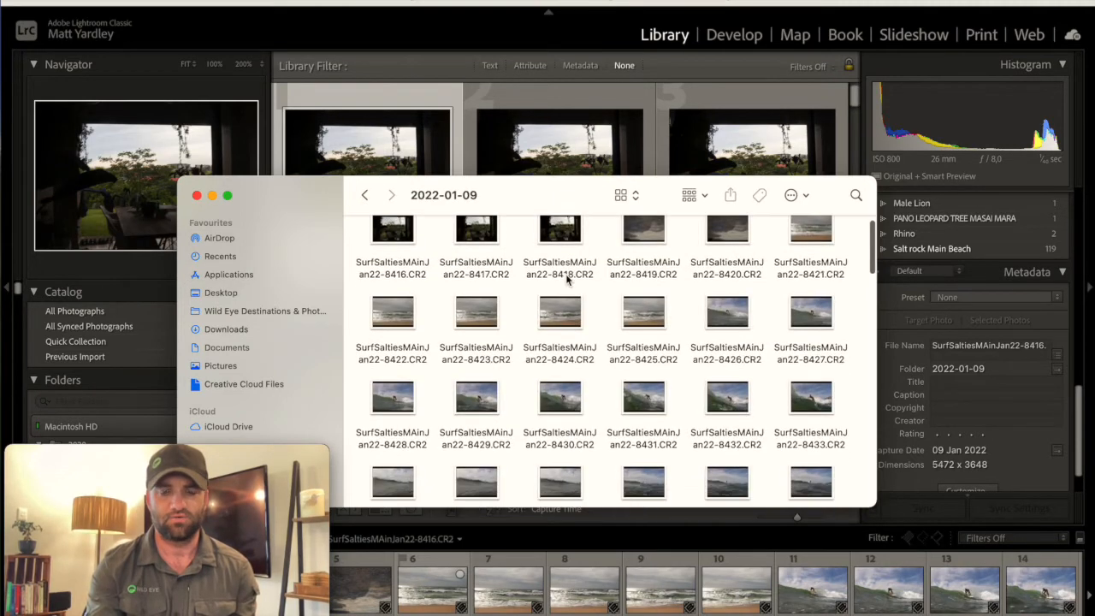
pyautogui.scroll(-2, 567, 275)
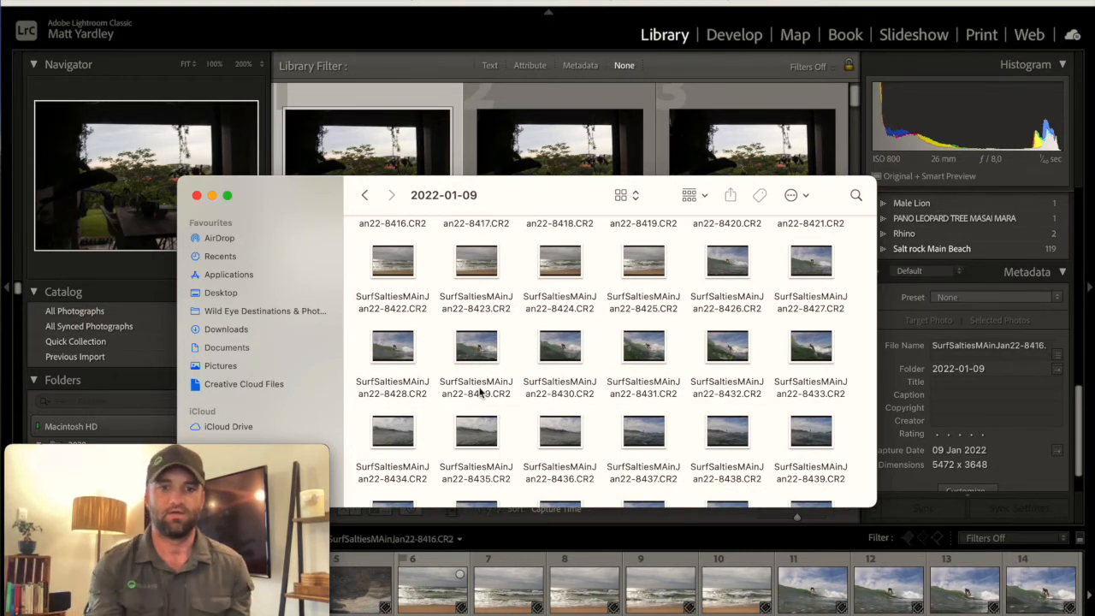
pyautogui.click(197, 196)
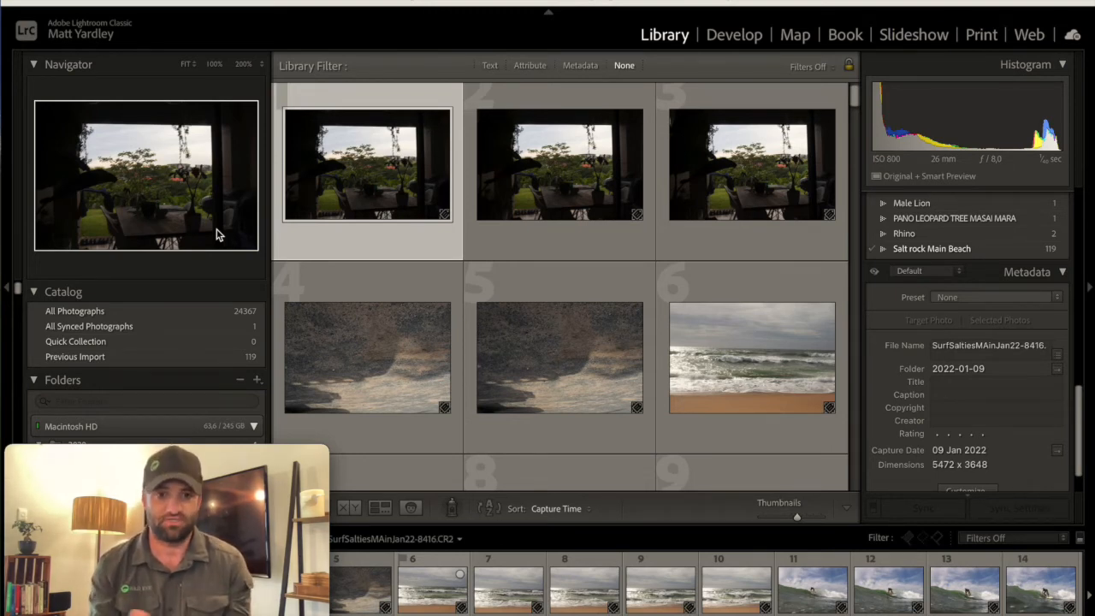
# Collapse the 2020 folder under Macintosh HD in the Lightroom folder list.
pyautogui.scroll(-1, 303, 294)
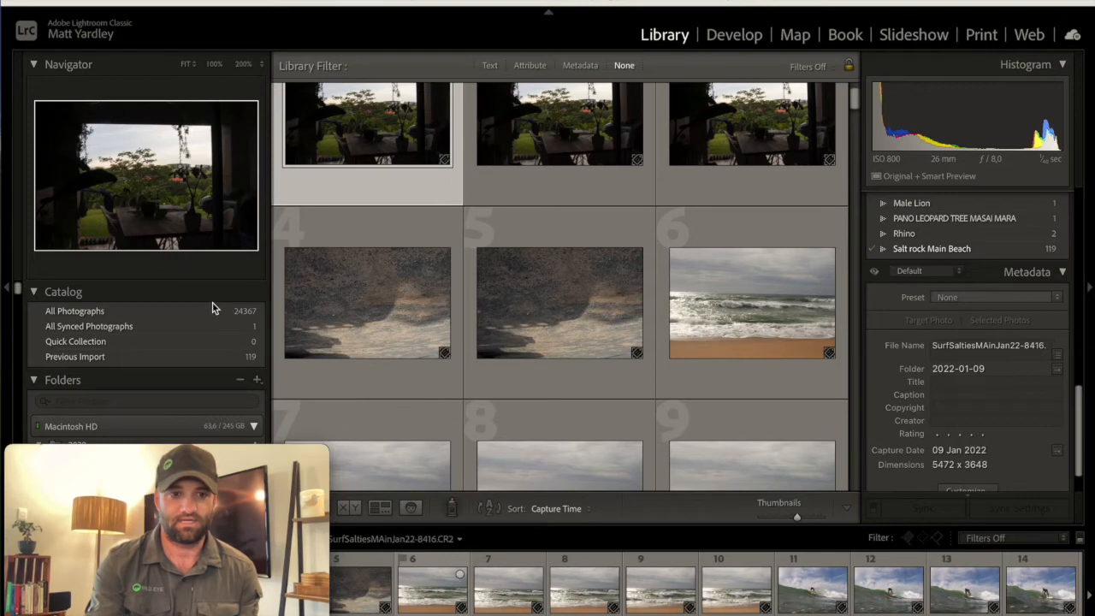
pyautogui.scroll(-5, 213, 308)
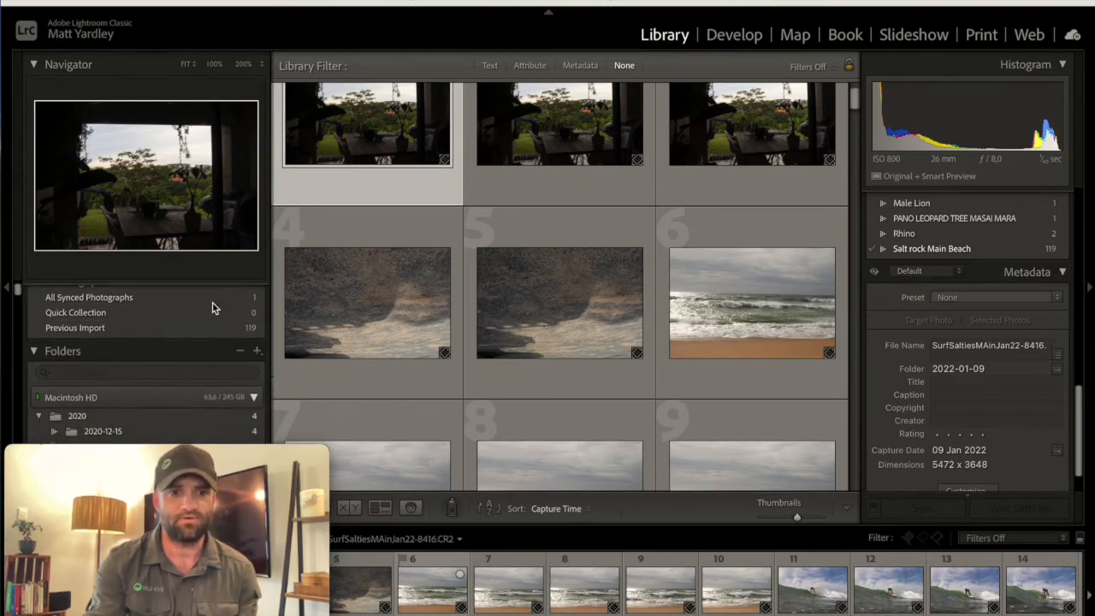
pyautogui.scroll(5, 128, 363)
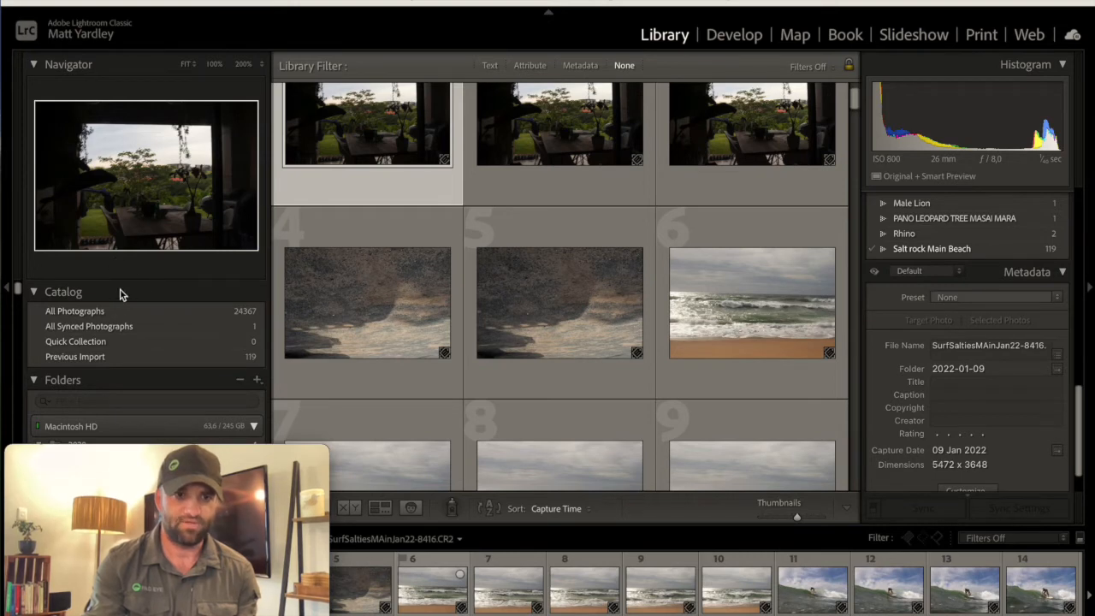
pyautogui.scroll(-2, 120, 294)
pyautogui.scroll(2, 120, 294)
pyautogui.scroll(-4, 120, 294)
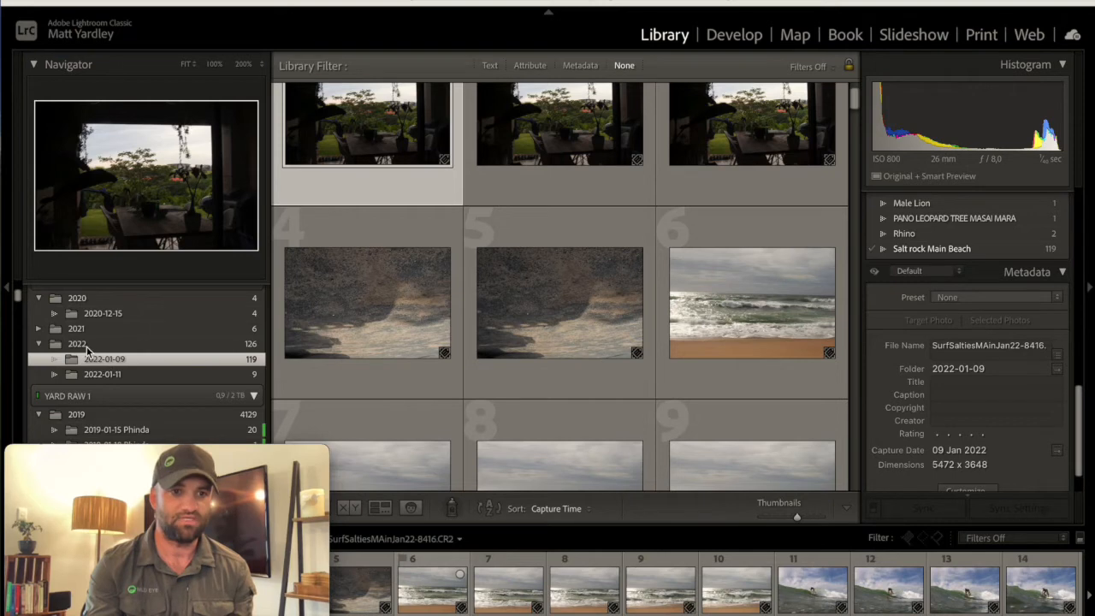
pyautogui.click(40, 301)
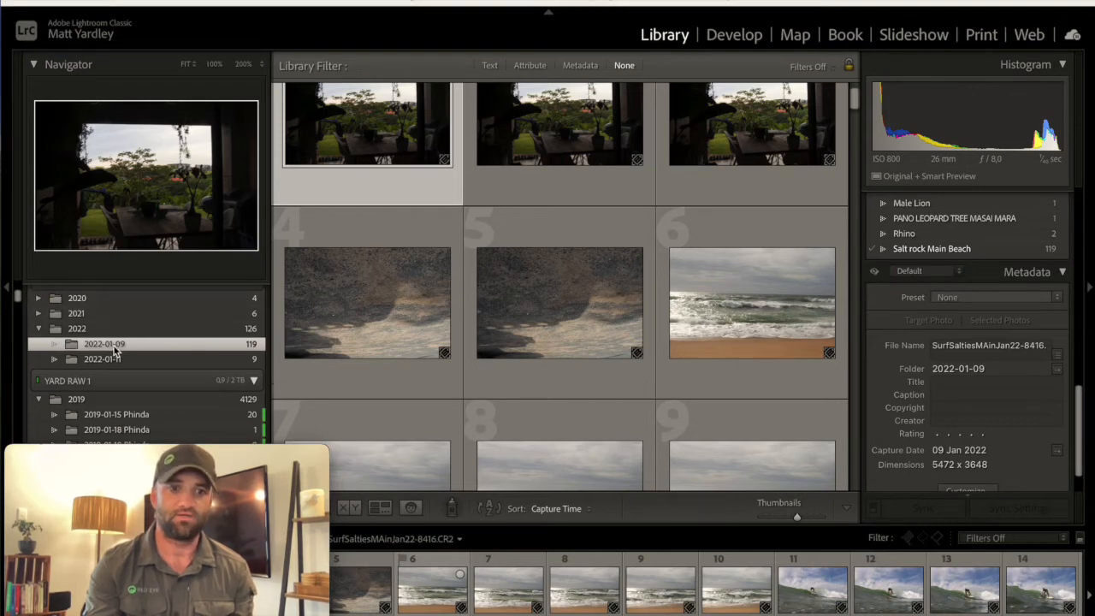
# Rename the 2022-01-09 folder under 2022 to "2022-01-09 SAlt Rock Main".
pyautogui.scroll(1, 120, 364)
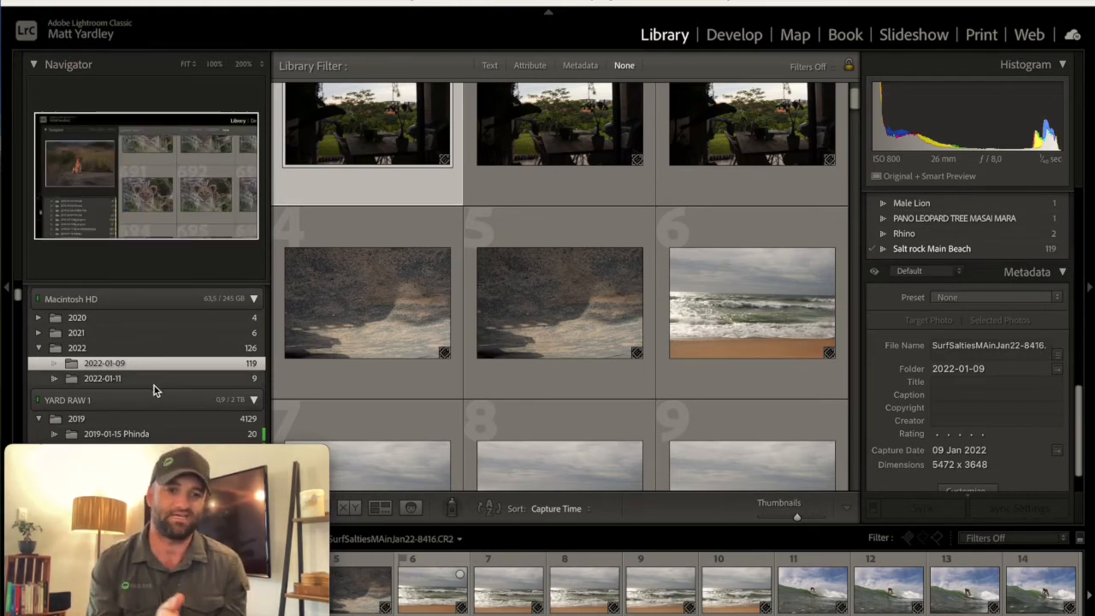
pyautogui.scroll(-5, 154, 390)
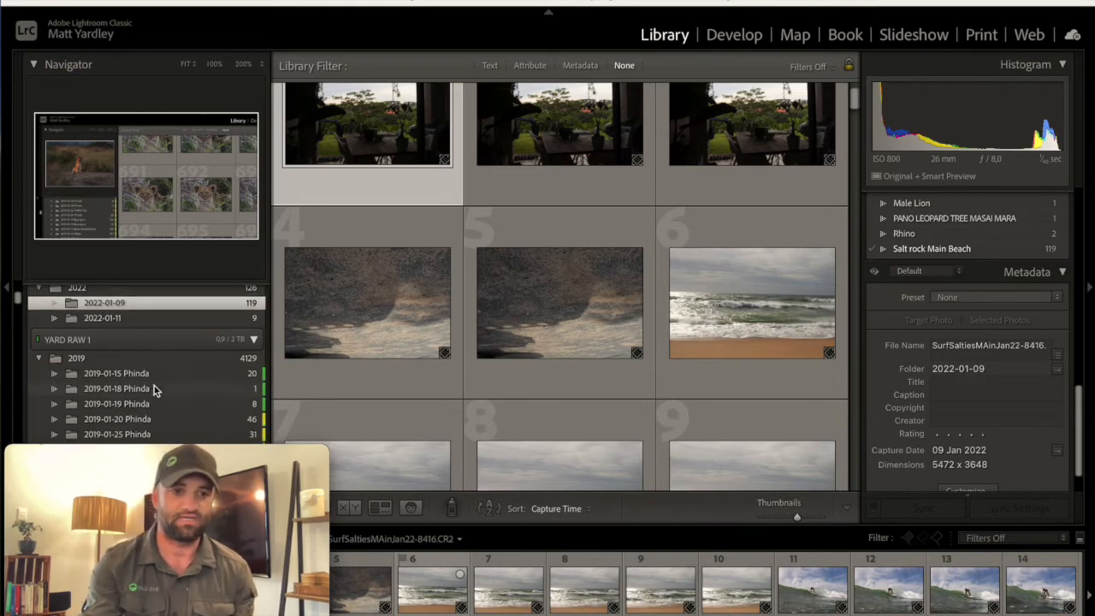
pyautogui.scroll(-4, 154, 390)
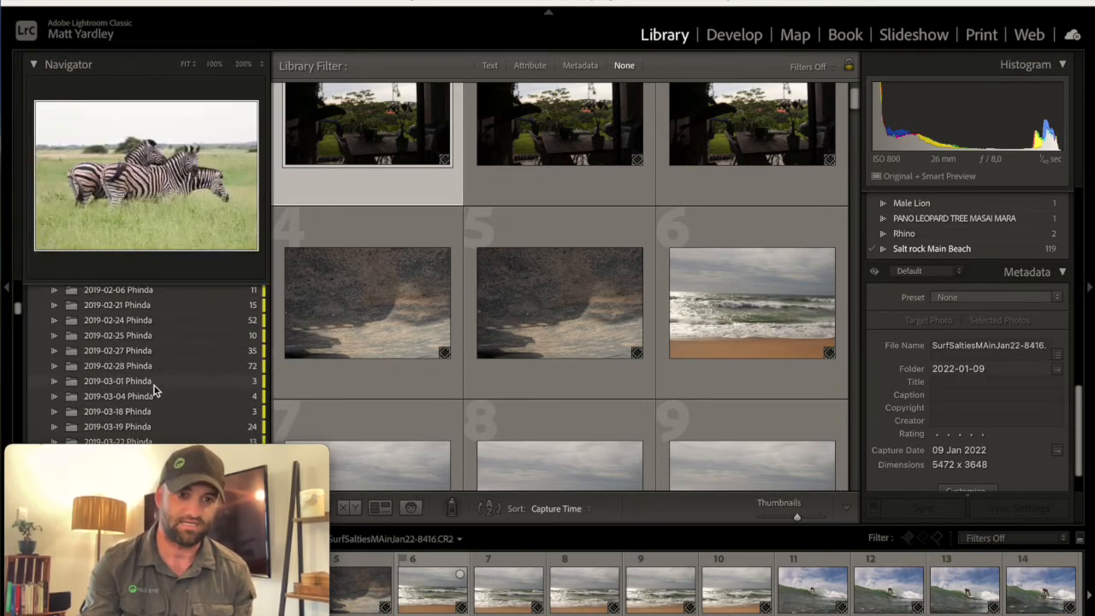
pyautogui.scroll(10, 154, 387)
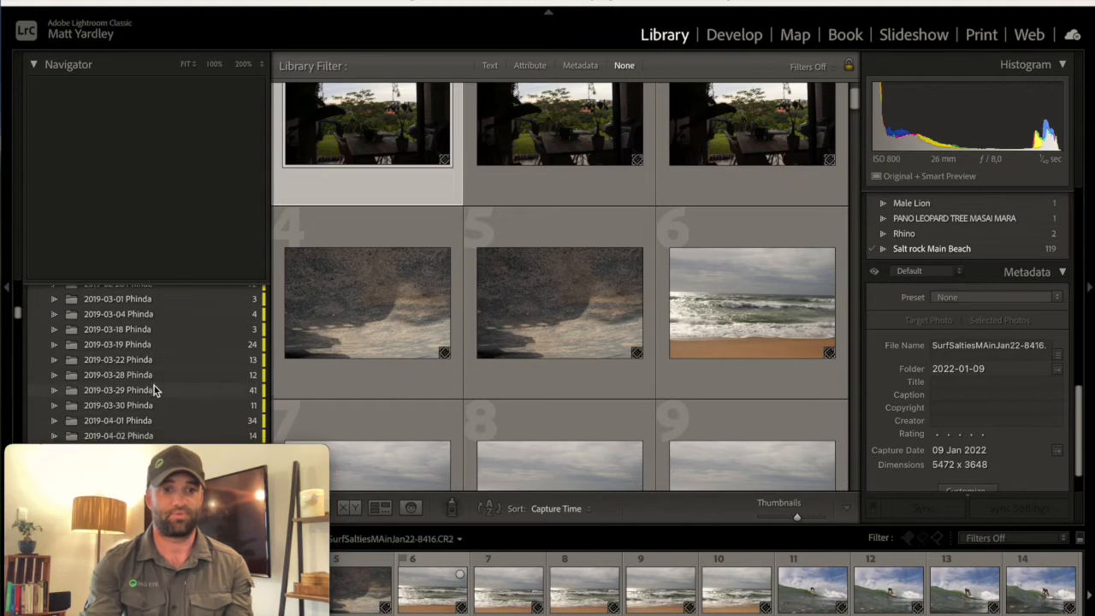
pyautogui.scroll(3, 154, 387)
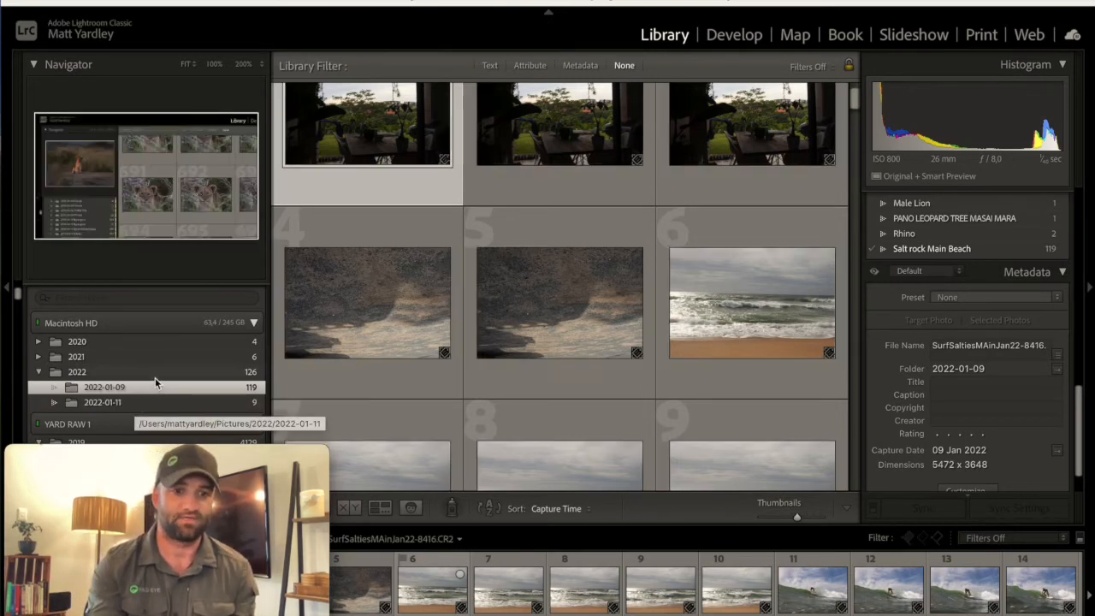
pyautogui.rightClick(149, 384)
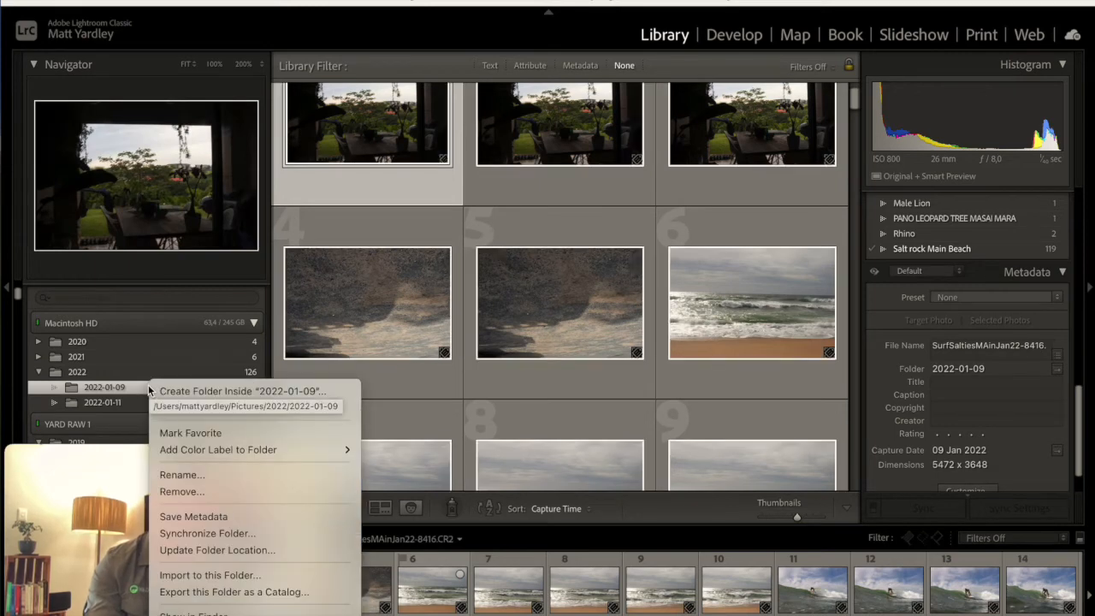
pyautogui.click(233, 474)
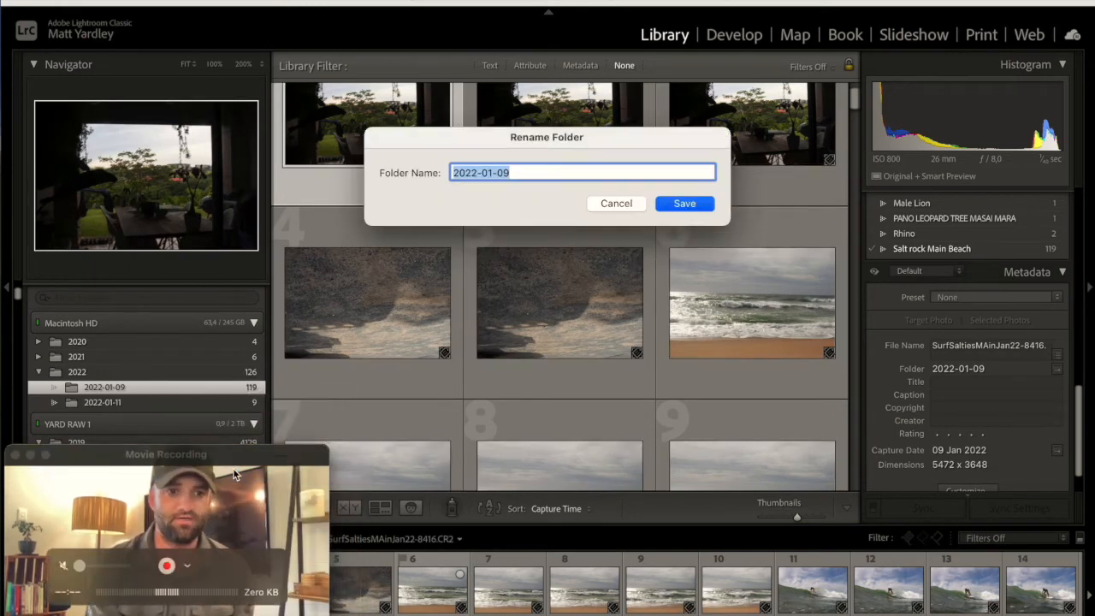
pyautogui.click(523, 174)
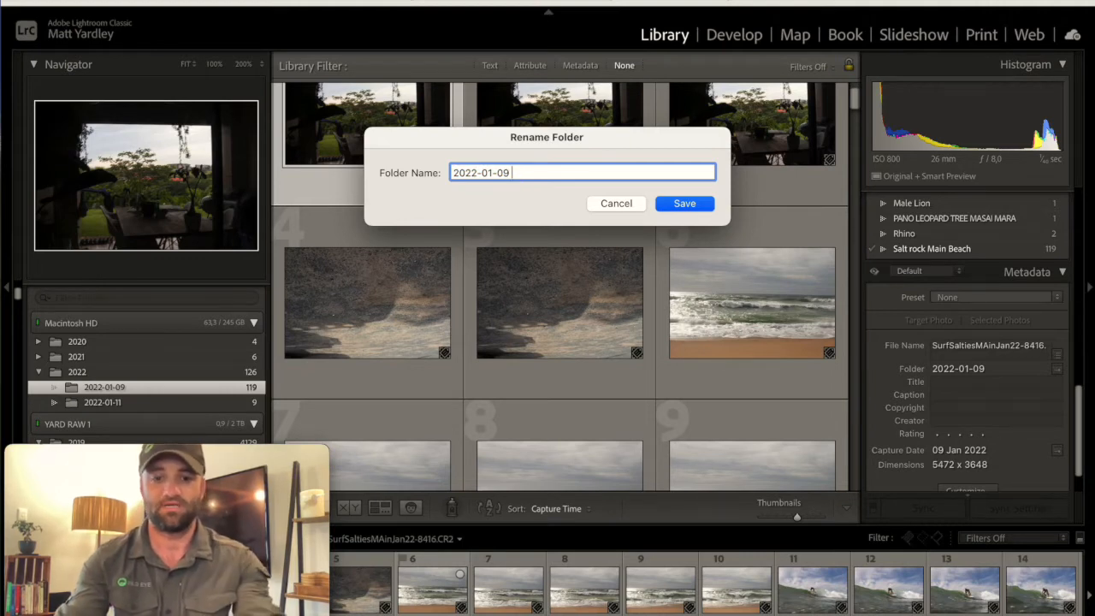
pyautogui.write('SAlt Rock Main')
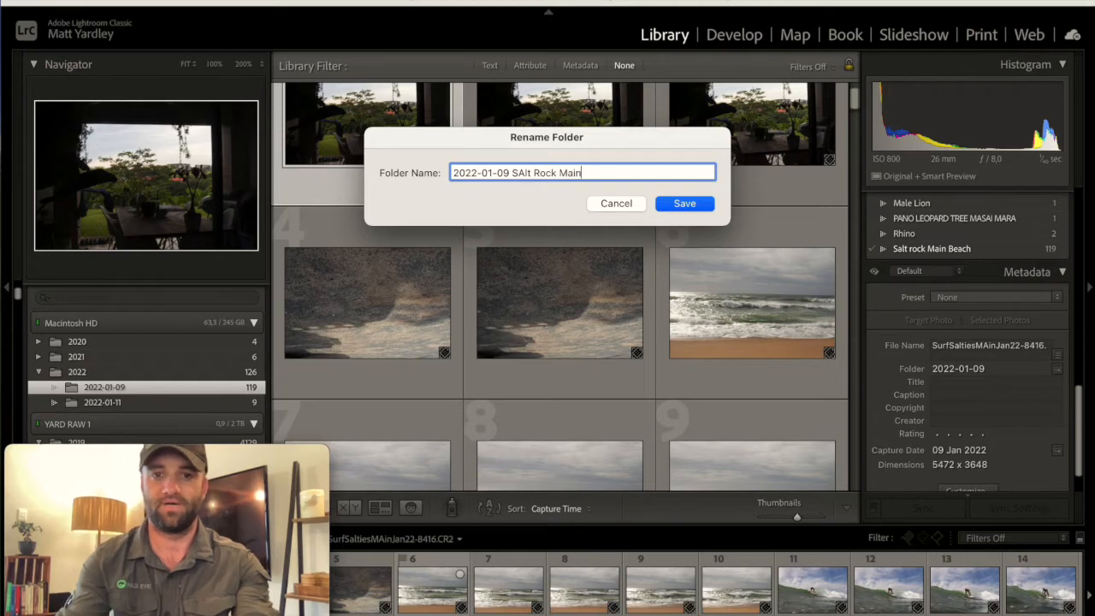
pyautogui.click(688, 205)
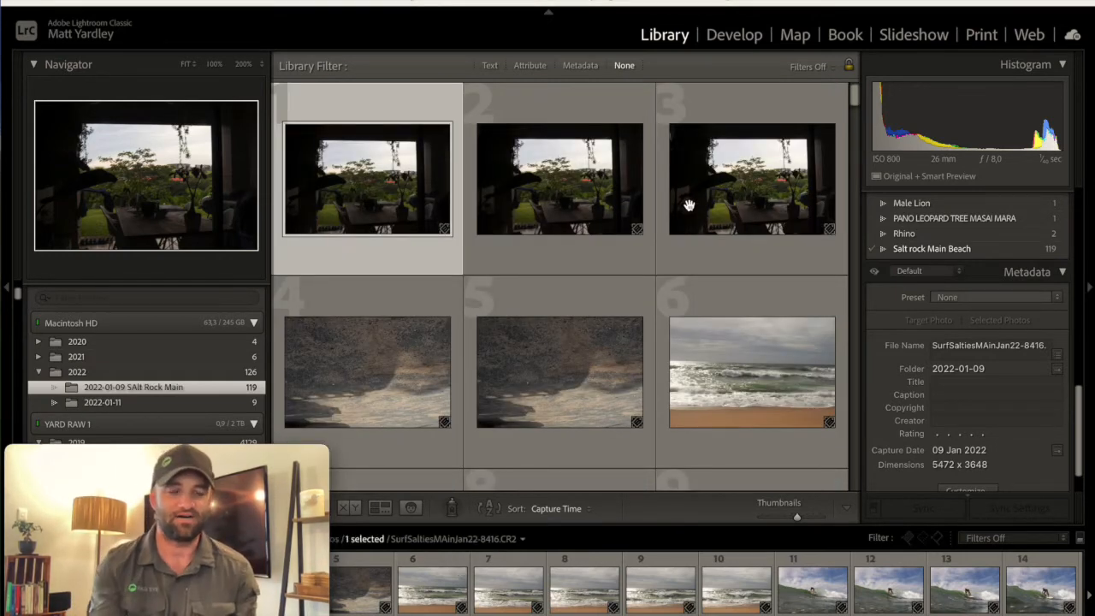
# Compare the renamed surf folder with the dated Phinda folders under 2019 on the YARD RAW 1 drive.
pyautogui.scroll(-1, 135, 366)
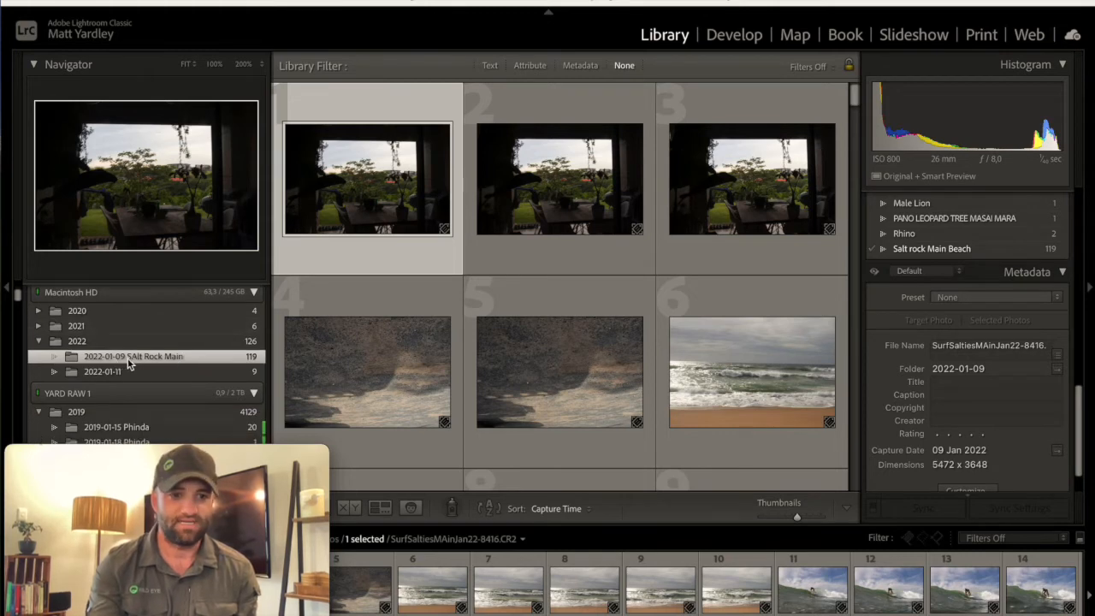
pyautogui.scroll(-1, 148, 361)
pyautogui.scroll(-1, 148, 356)
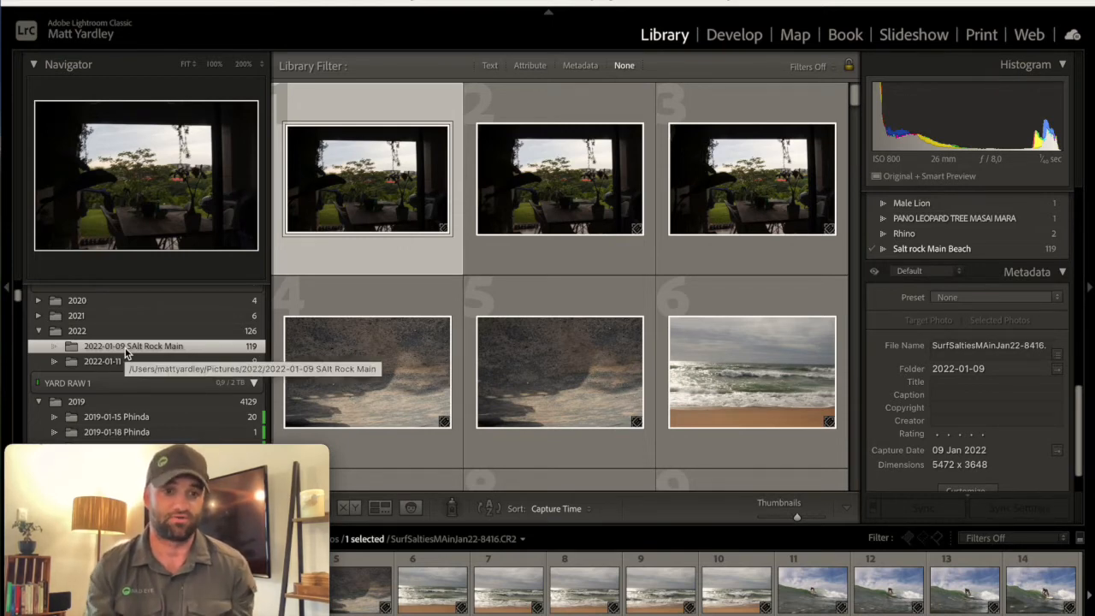
pyautogui.scroll(-4, 125, 350)
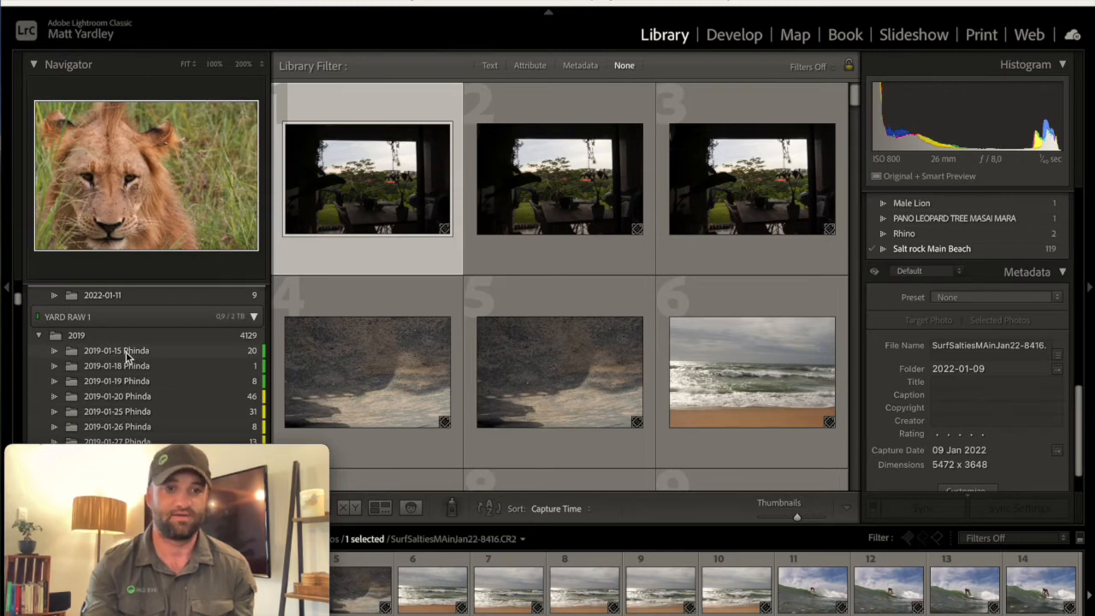
pyautogui.scroll(-5, 125, 351)
pyautogui.scroll(-1, 141, 342)
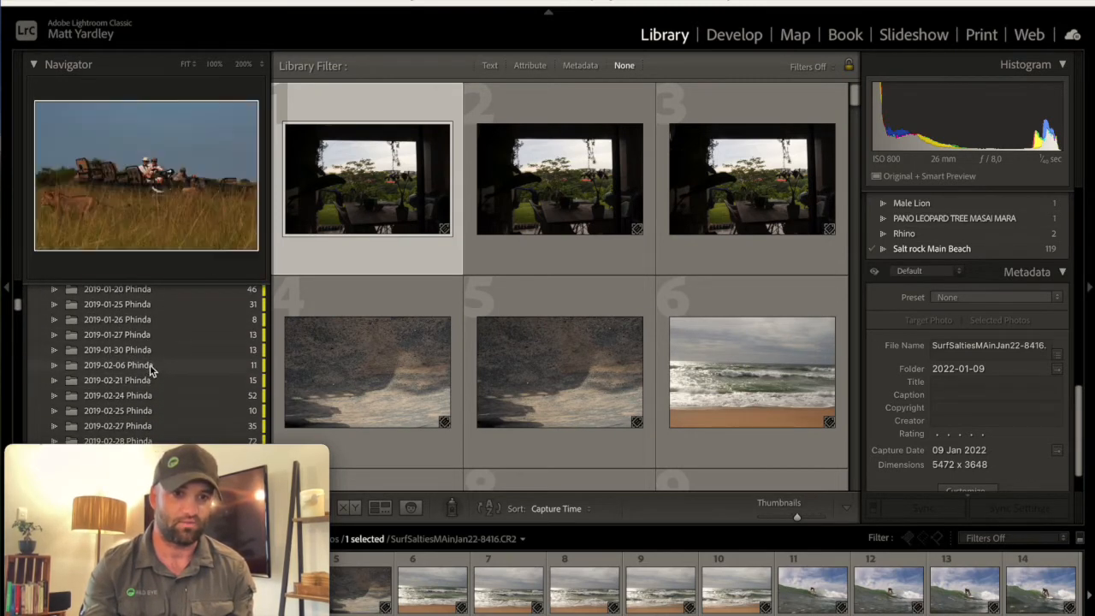
pyautogui.scroll(10, 149, 368)
pyautogui.scroll(2, 149, 368)
# Check the renamed folder inside Pictures/2022 in Finder and close the window.
pyautogui.moveTo(466, 603)
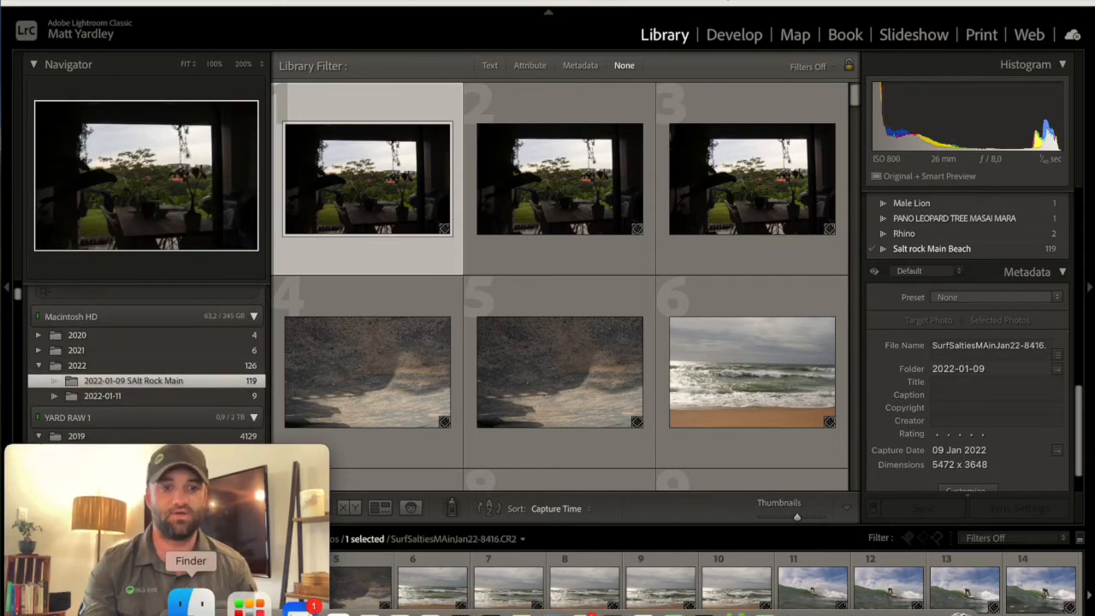
pyautogui.click(191, 604)
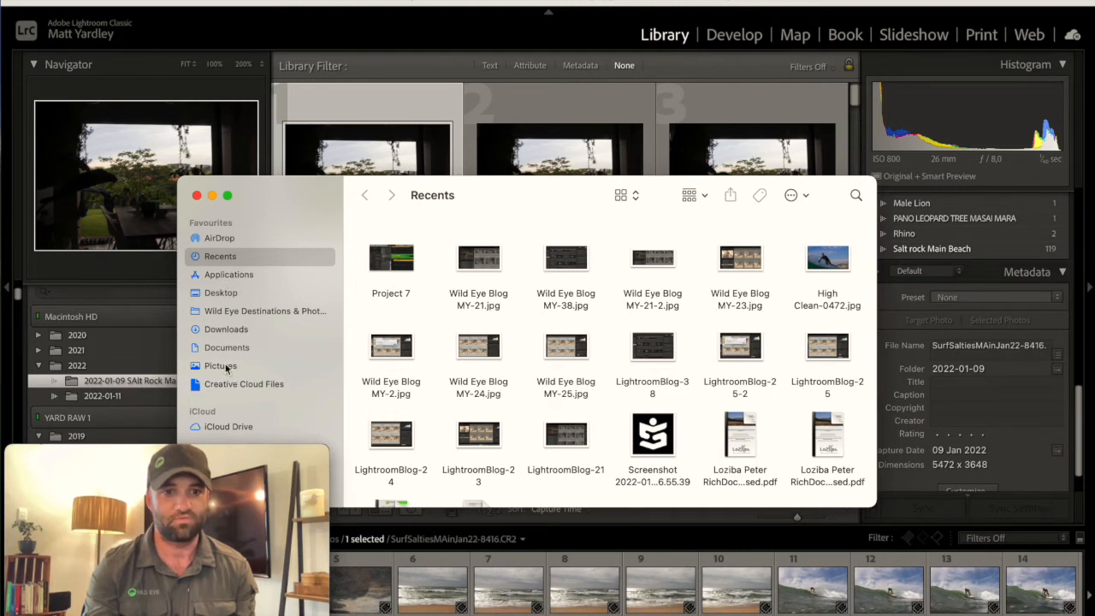
pyautogui.click(224, 366)
pyautogui.doubleClick(568, 262)
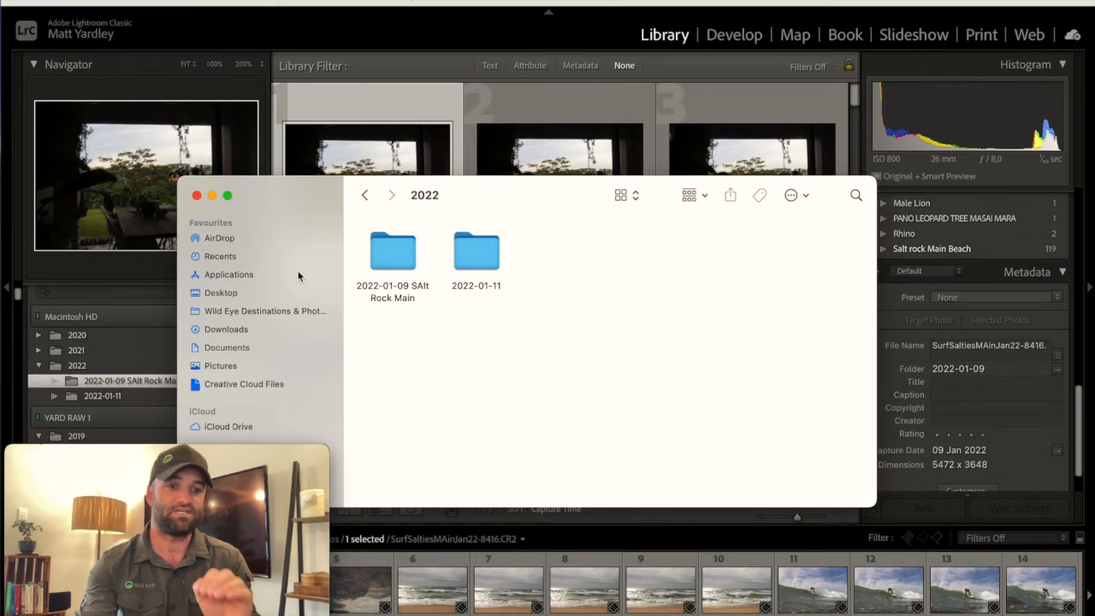
pyautogui.click(196, 196)
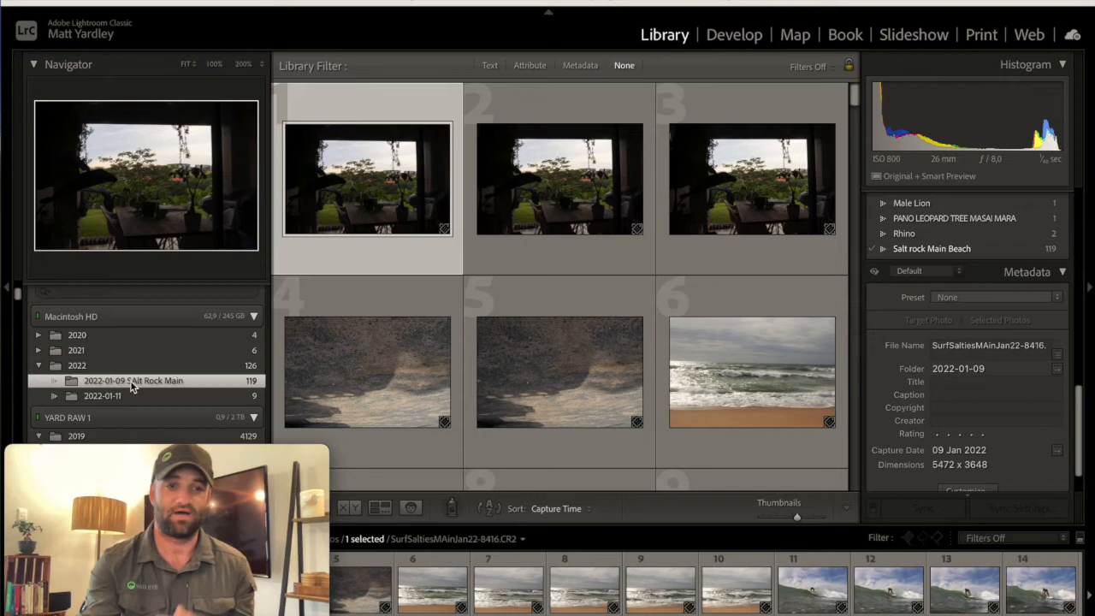
pyautogui.scroll(-1, 183, 375)
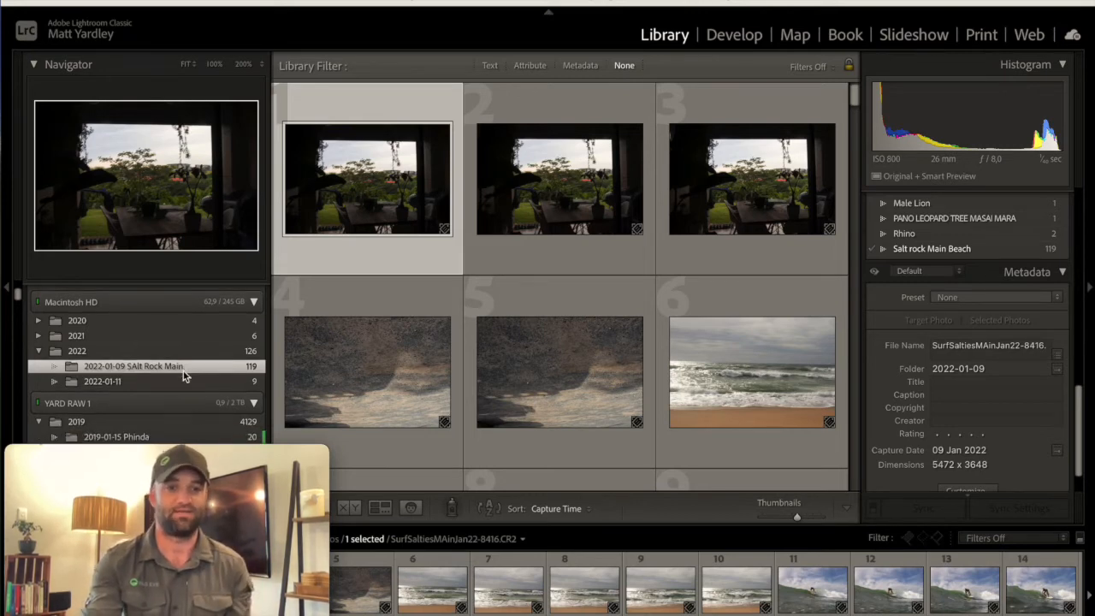
pyautogui.scroll(-1, 408, 324)
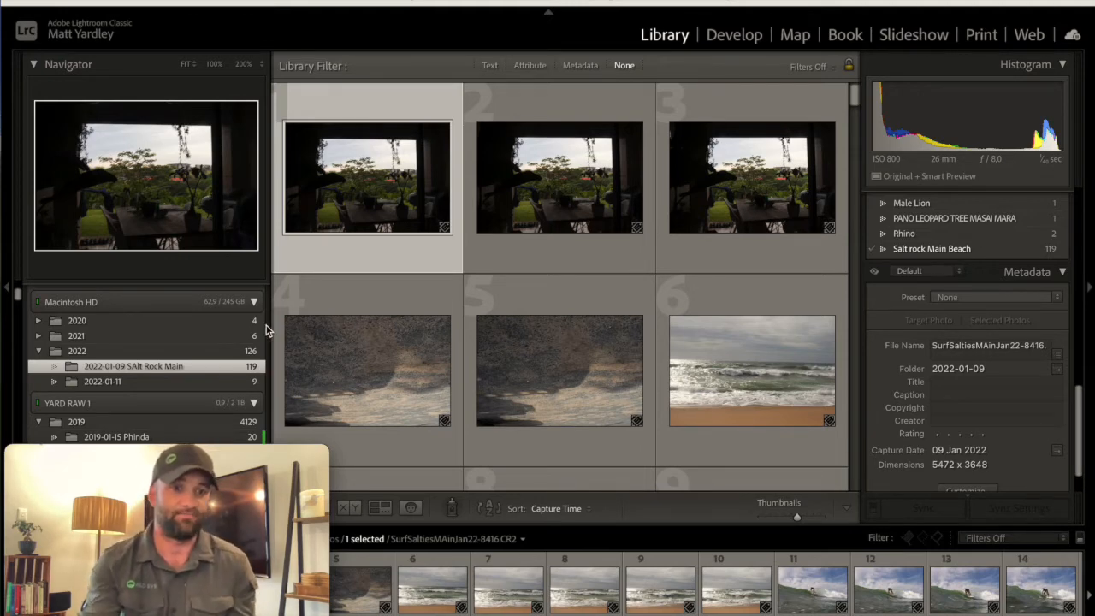
pyautogui.scroll(-10, 243, 356)
pyautogui.scroll(10, 242, 356)
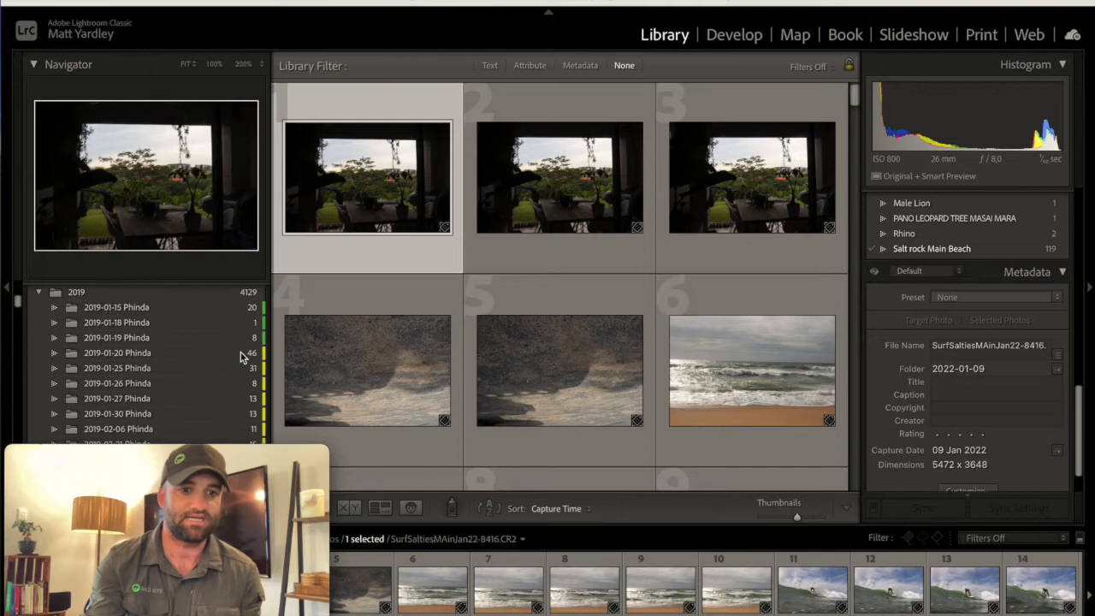
pyautogui.scroll(-1, 240, 352)
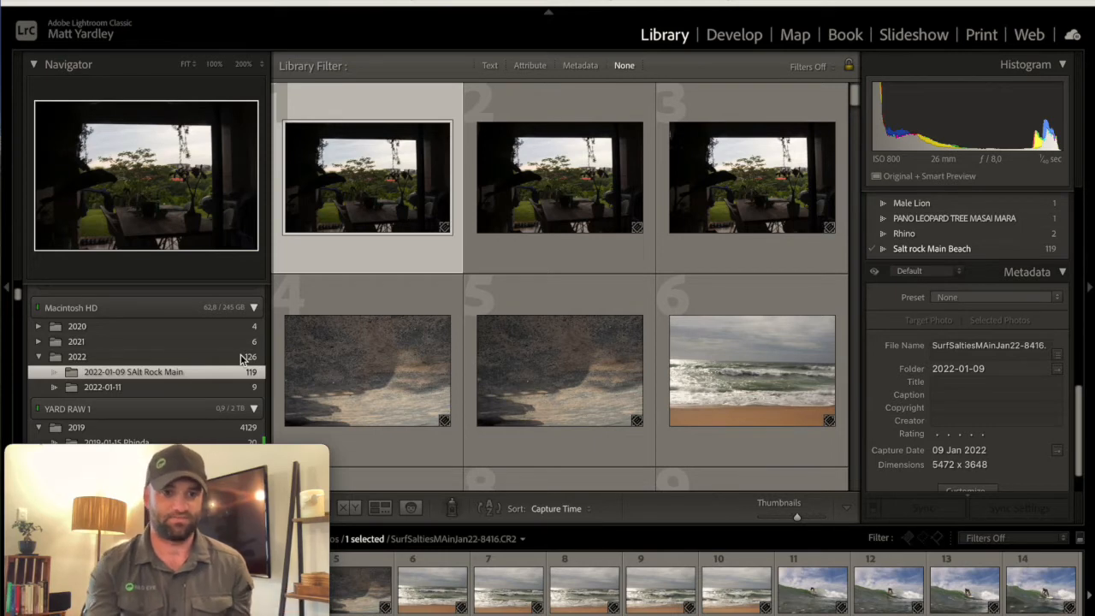
# Assign the Red color label to the "2022-01-09 SAlt Rock Main" folder.
pyautogui.rightClick(187, 372)
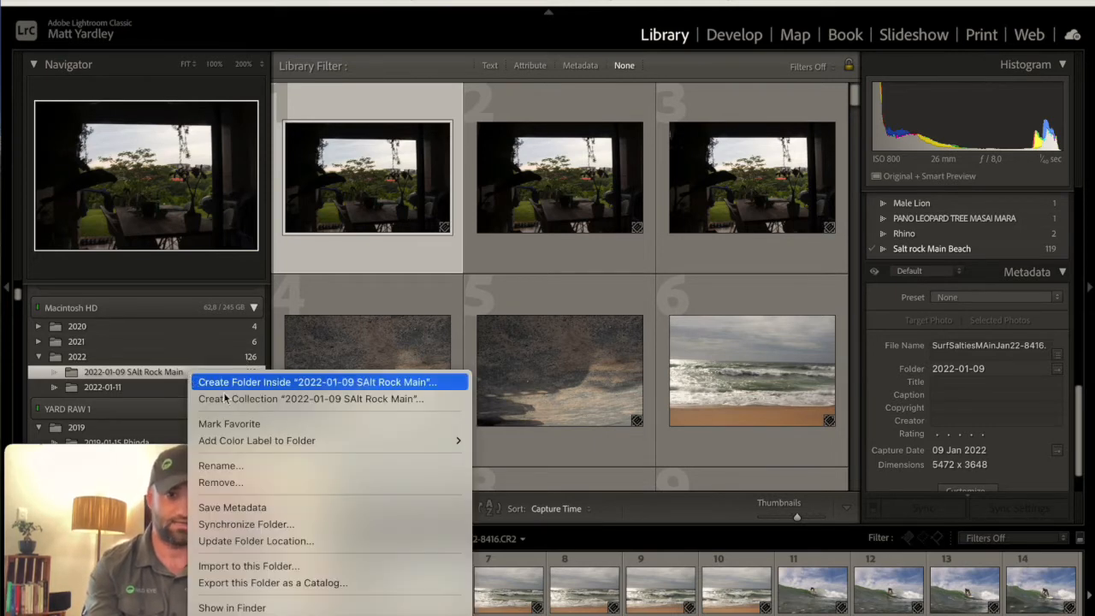
pyautogui.moveTo(303, 442)
pyautogui.click(492, 445)
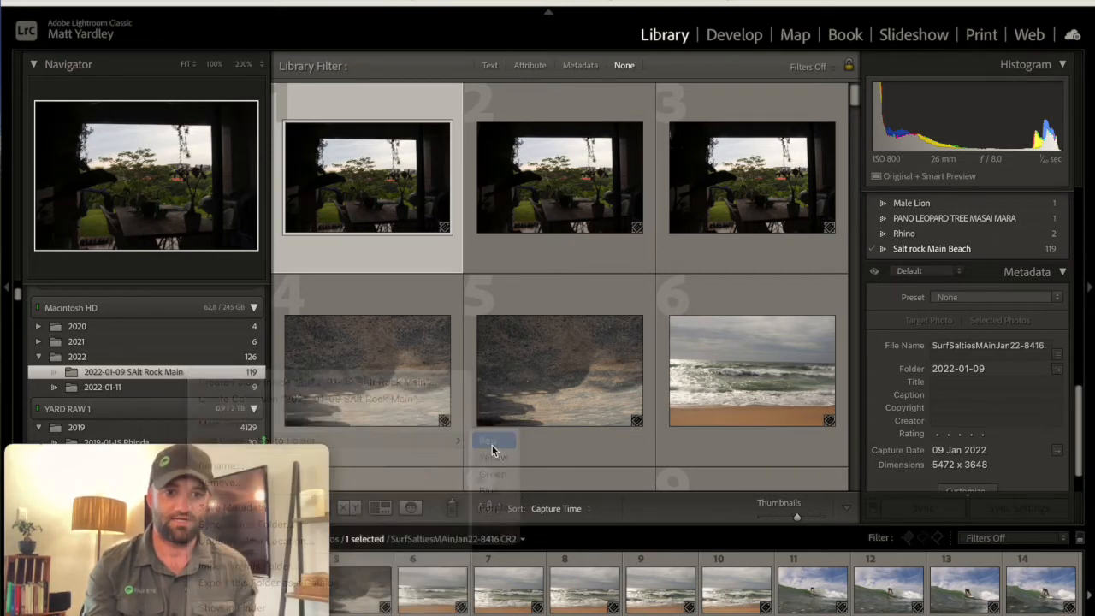
# Examine the color labels on the dated folders of the YARD RAW 1 drive for comparison.
pyautogui.scroll(-15, 230, 387)
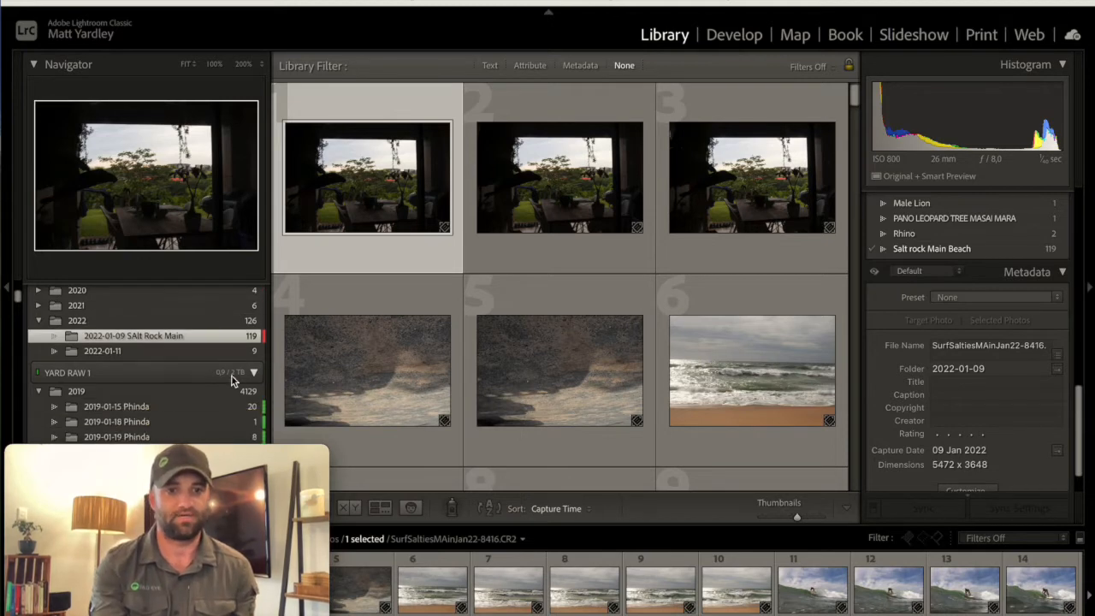
pyautogui.scroll(-15, 231, 381)
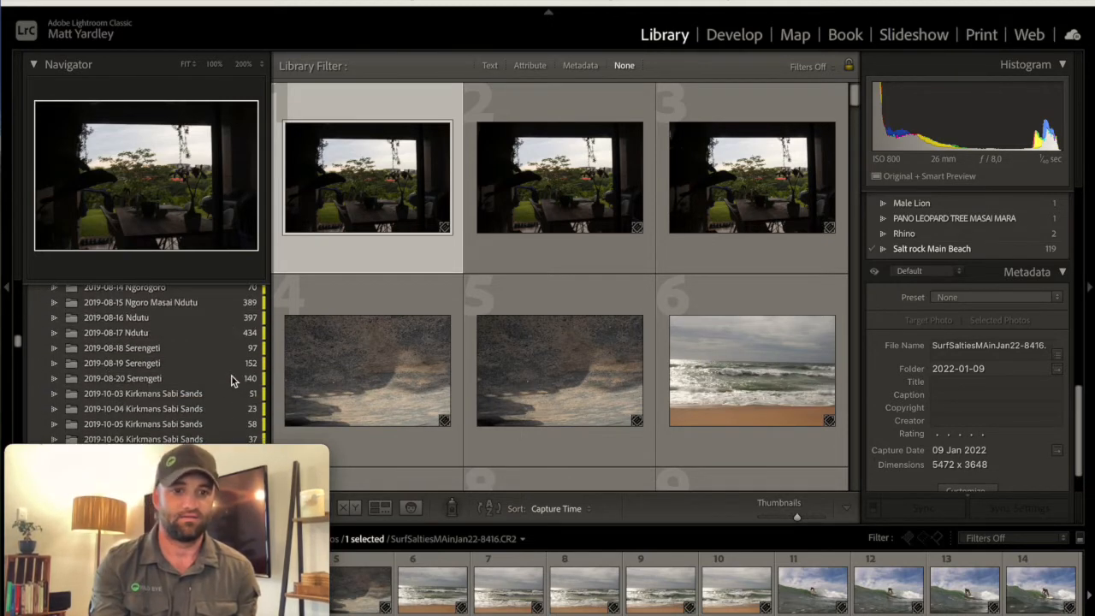
pyautogui.scroll(20, 231, 381)
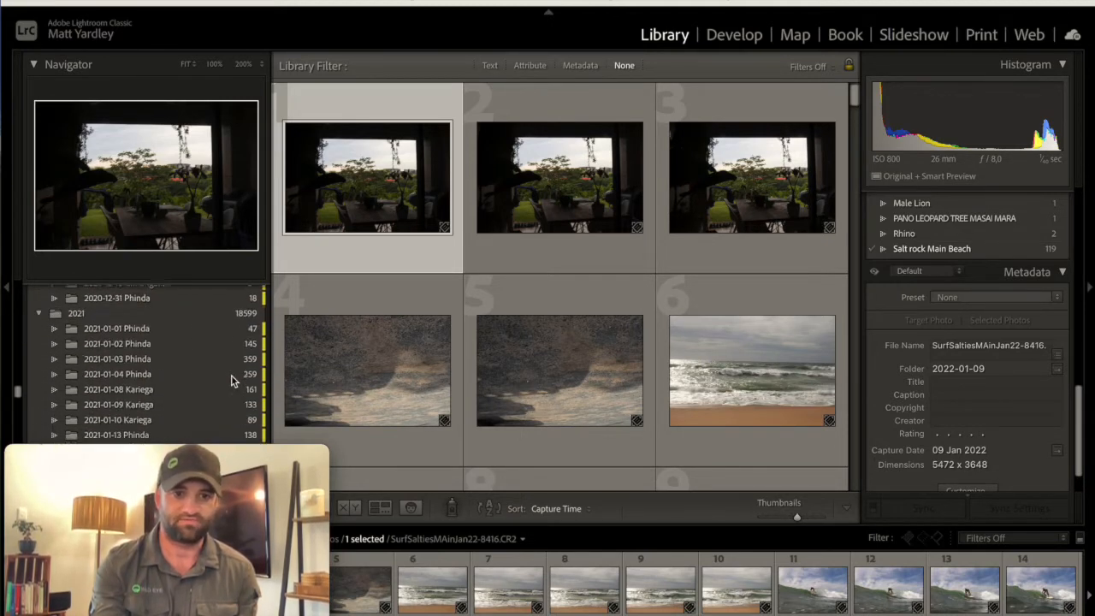
pyautogui.scroll(-5, 231, 380)
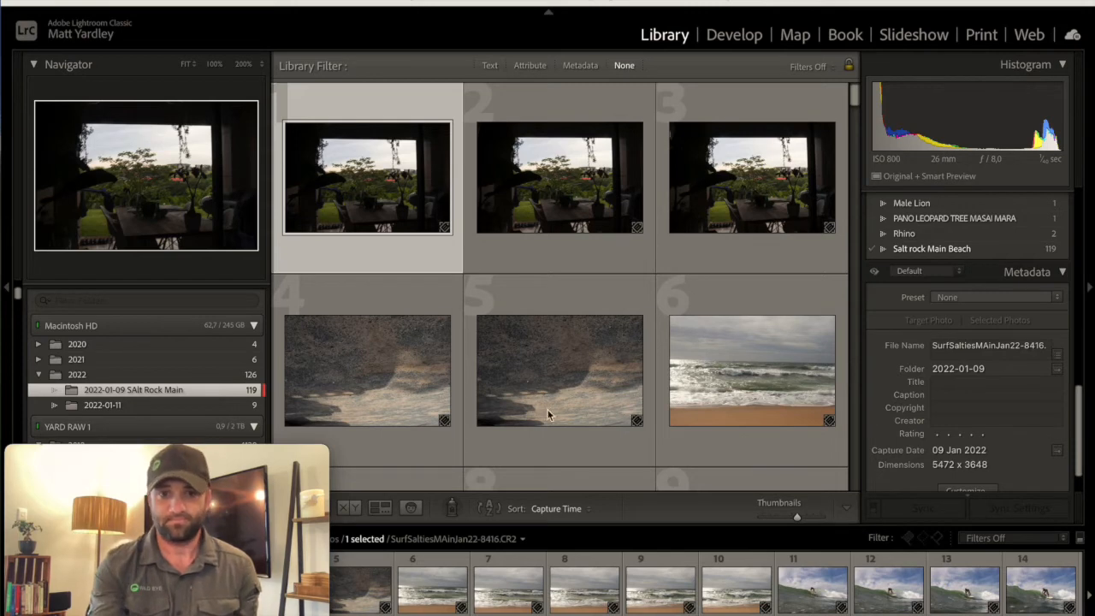
# Select the third photo in the surf folder and examine its file name, folder and keyword details.
pyautogui.click(556, 187)
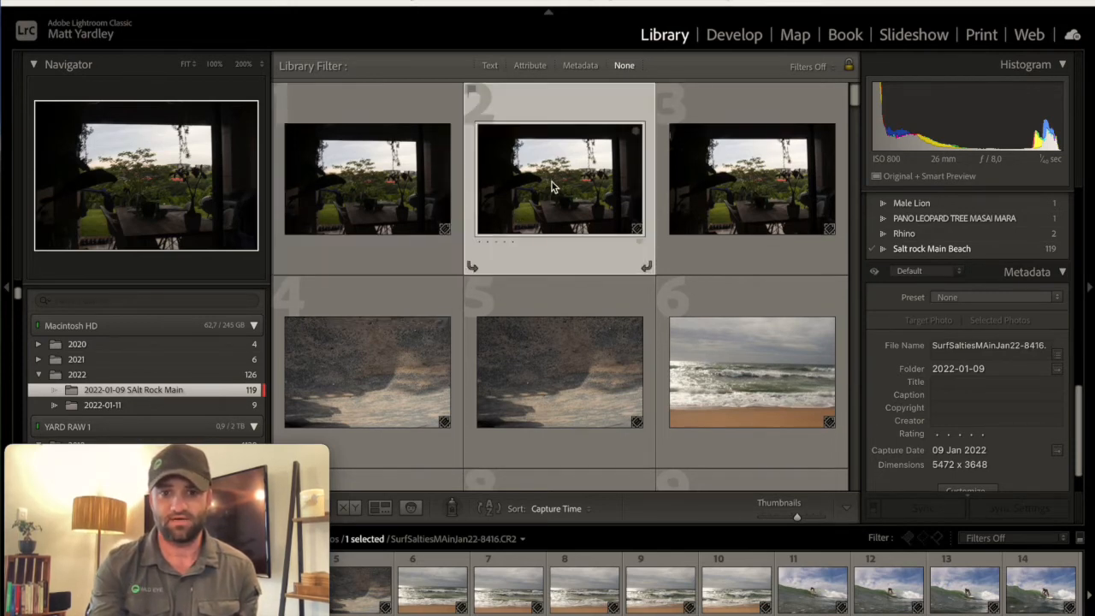
pyautogui.click(823, 201)
pyautogui.click(792, 202)
pyautogui.scroll(-1, 790, 201)
pyautogui.scroll(1, 790, 201)
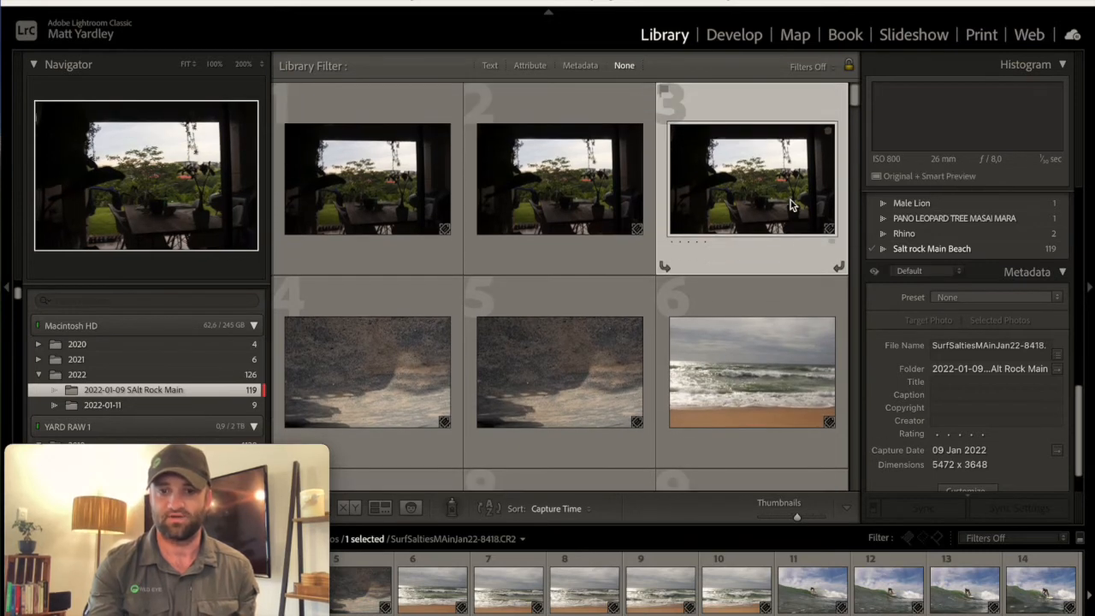
pyautogui.scroll(-1, 616, 283)
pyautogui.scroll(-2, 957, 266)
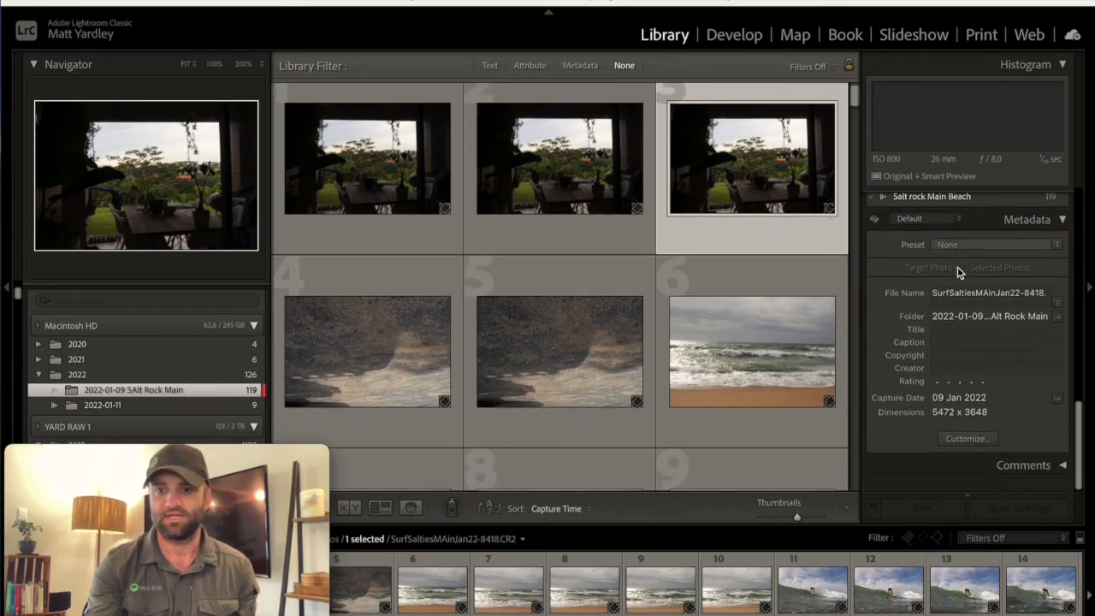
pyautogui.scroll(5, 957, 266)
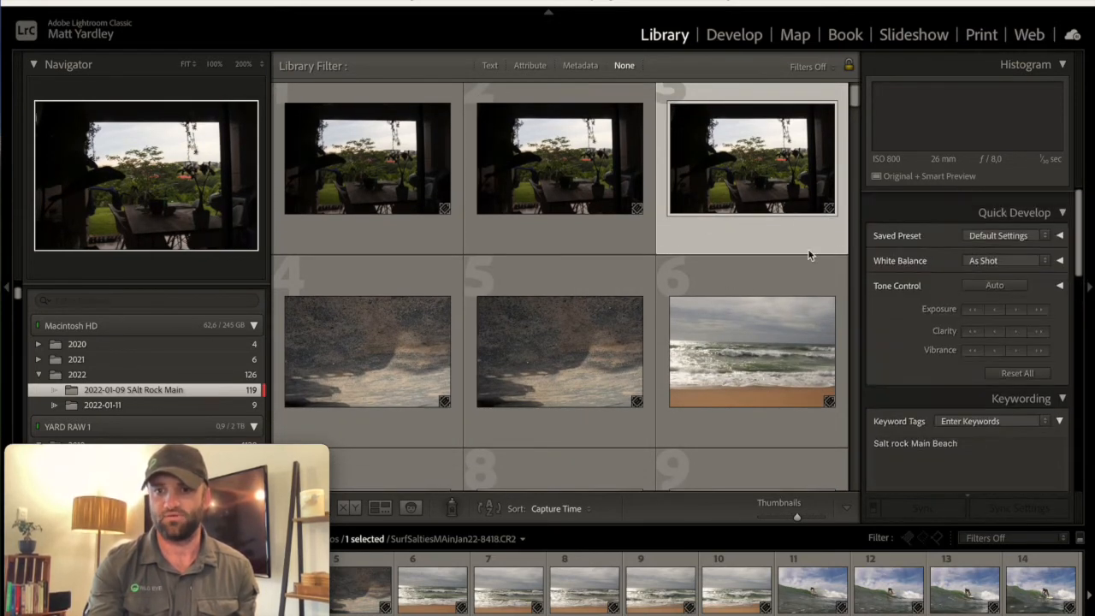
# Select surf photos 13 to 18 and add the surfer's first name as a keyword after "Salt rock Main Beach".
pyautogui.scroll(-1, 640, 245)
pyautogui.scroll(-8, 640, 248)
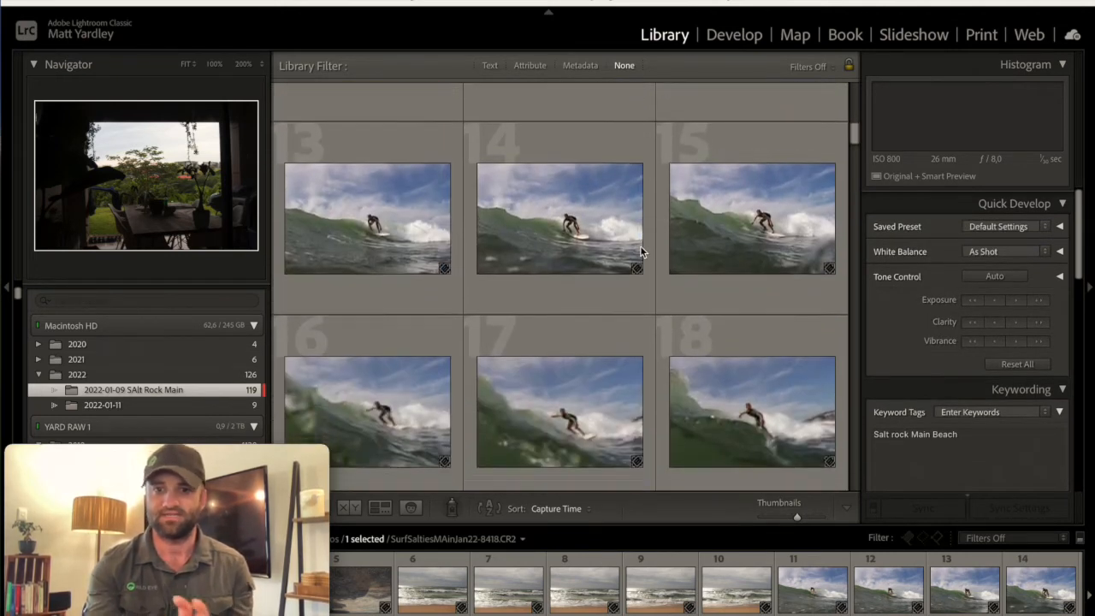
pyautogui.scroll(-1, 640, 248)
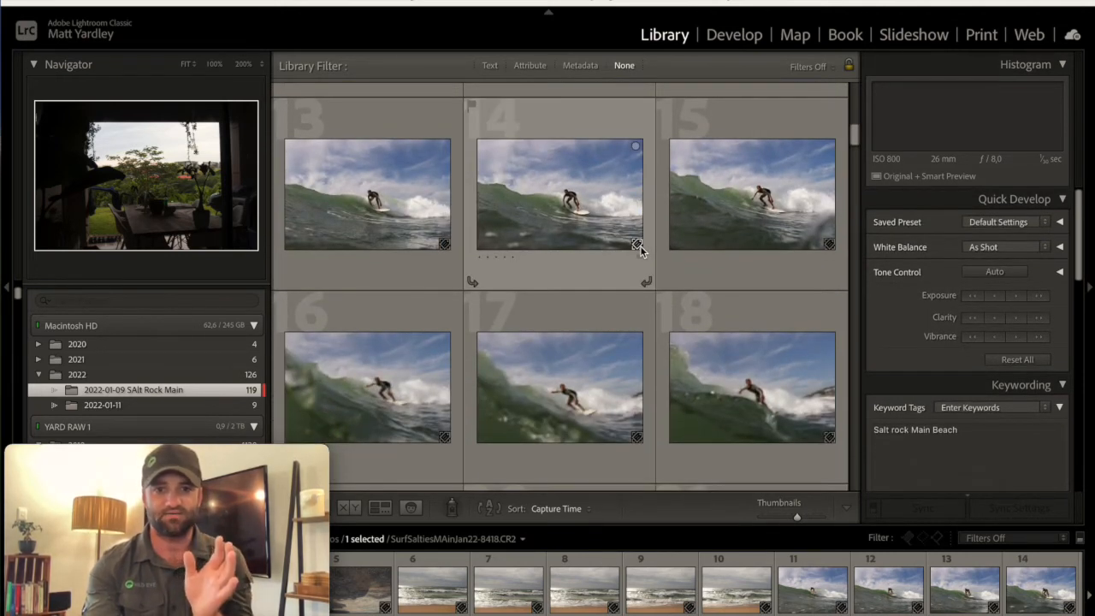
pyautogui.scroll(-1, 640, 248)
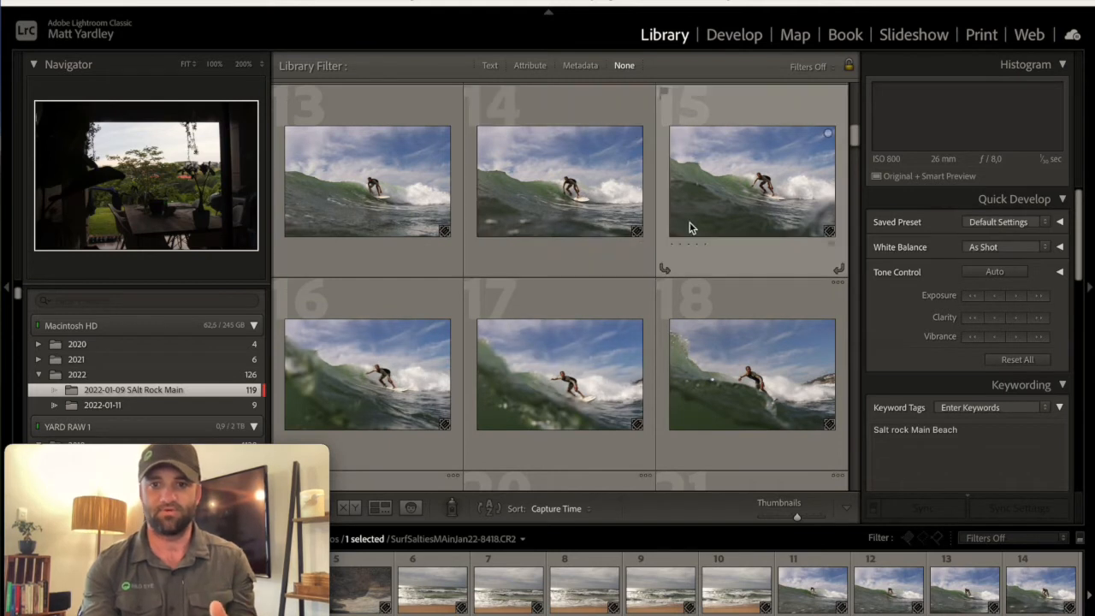
pyautogui.scroll(1, 690, 222)
pyautogui.click(402, 212)
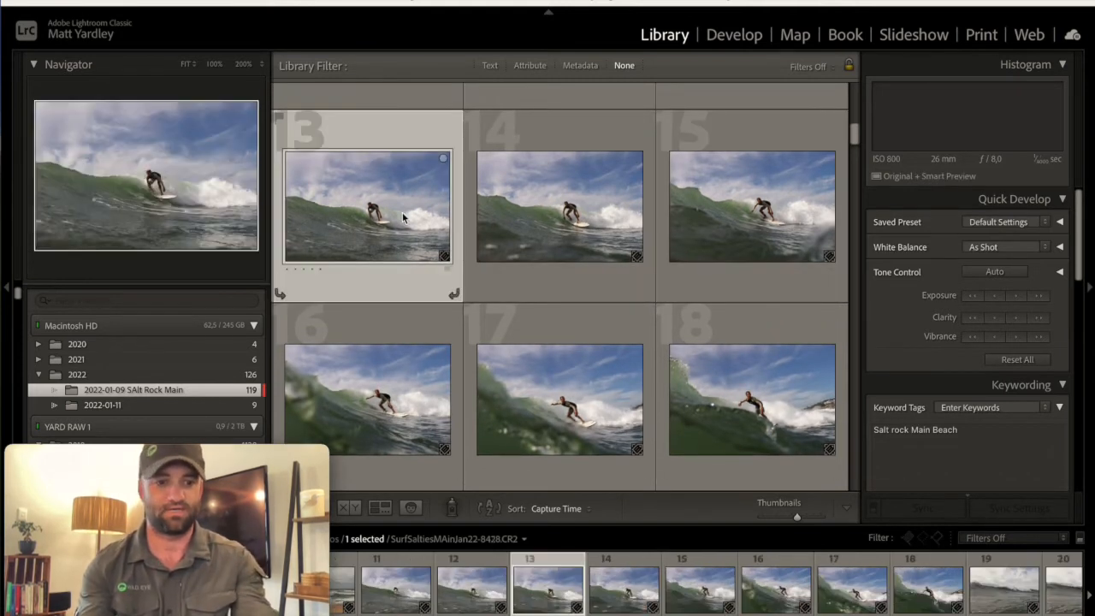
pyautogui.keyDown('shift'); pyautogui.click(746, 389); pyautogui.keyUp('shift')
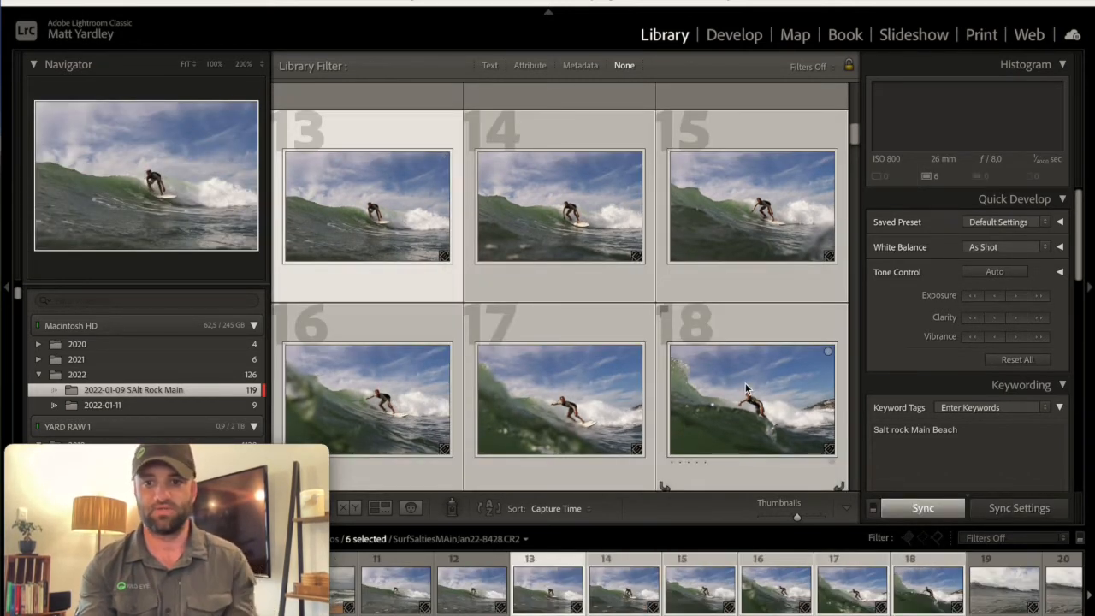
pyautogui.click(969, 435)
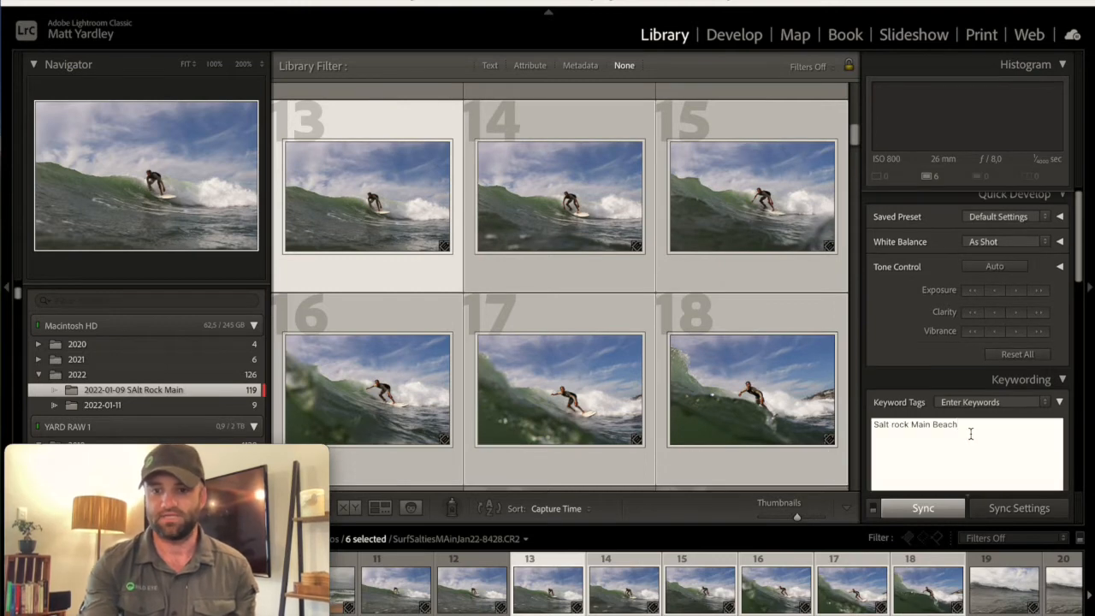
pyautogui.write(', Joel')
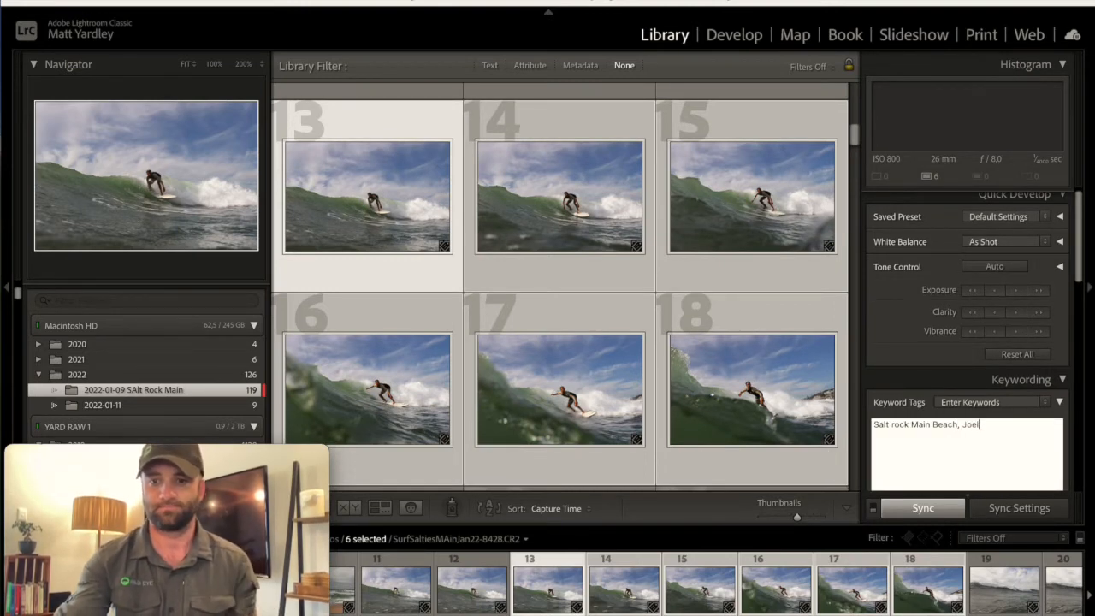
pyautogui.press('Return')
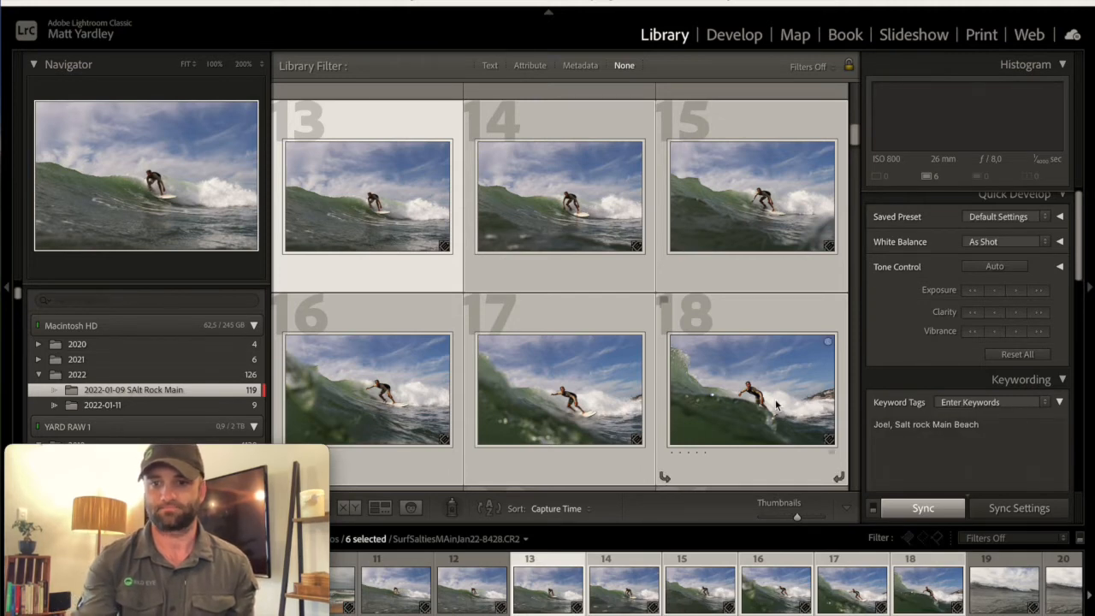
# Look through the remaining surf photos for other sequences that could get their own keywords, returning to the first photos.
pyautogui.scroll(-1, 775, 405)
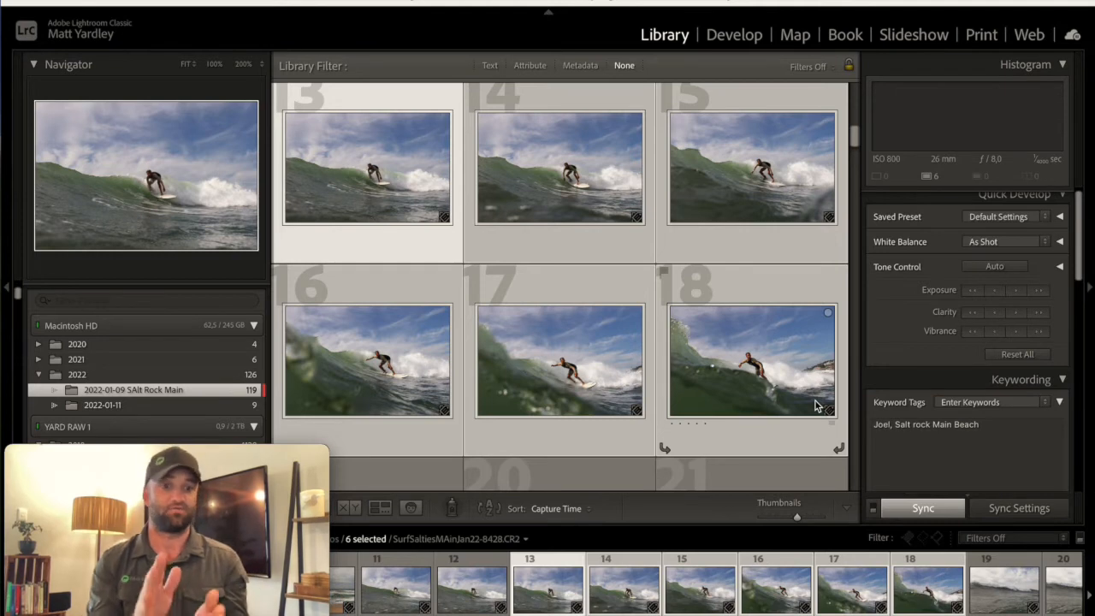
pyautogui.scroll(-4, 662, 343)
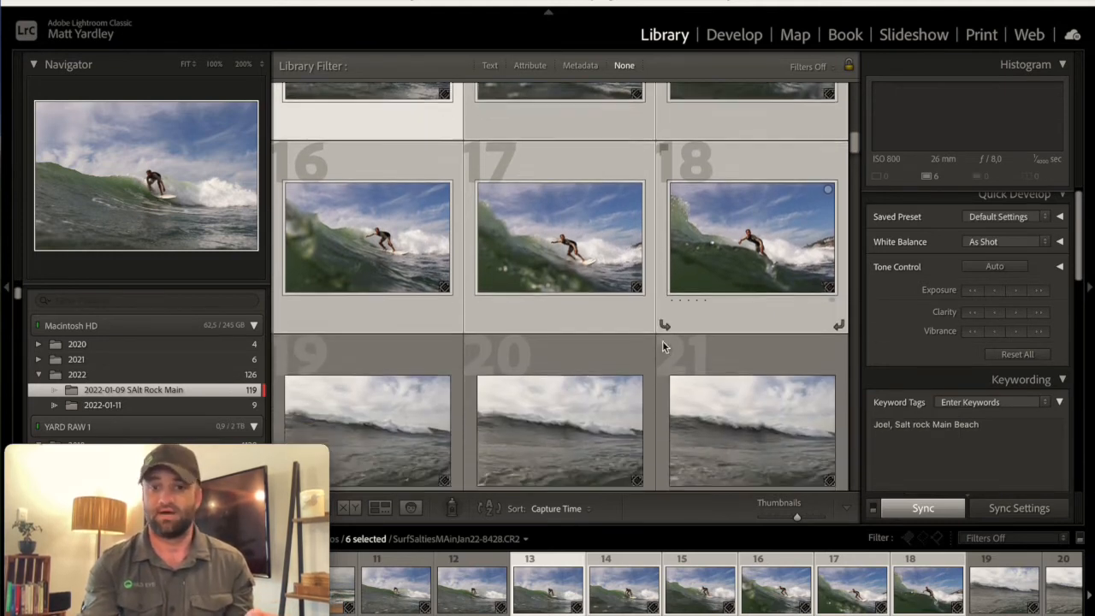
pyautogui.scroll(-8, 649, 319)
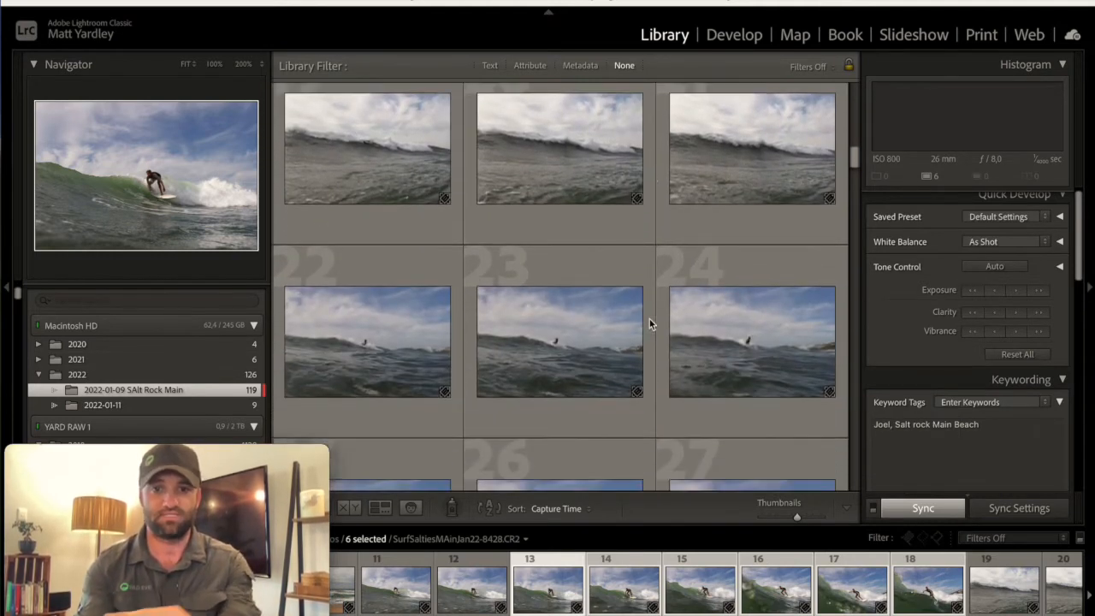
pyautogui.scroll(-5, 649, 319)
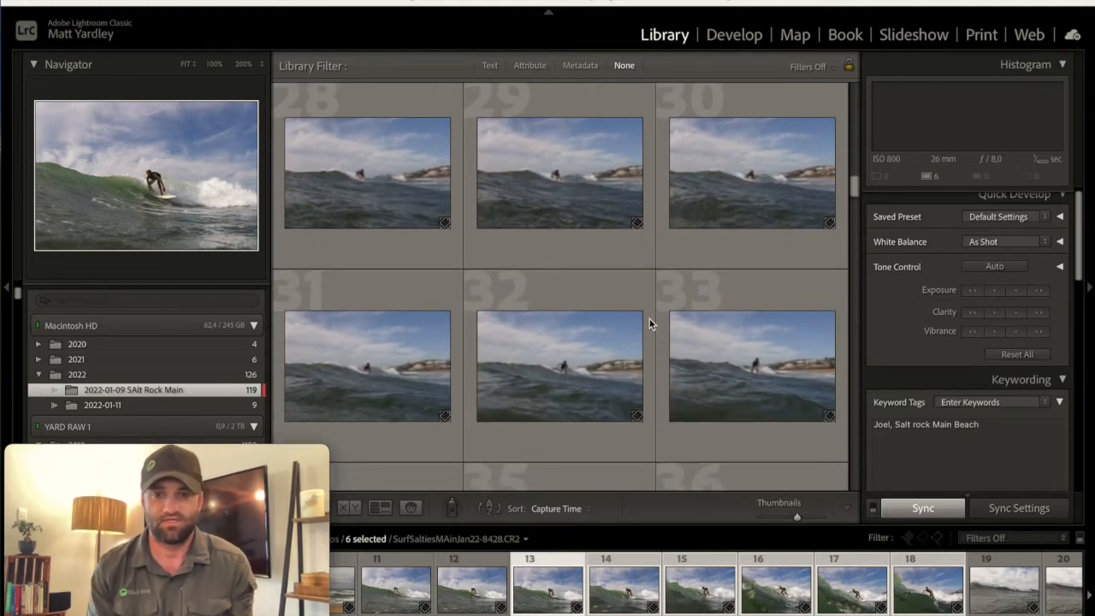
pyautogui.scroll(-12, 649, 319)
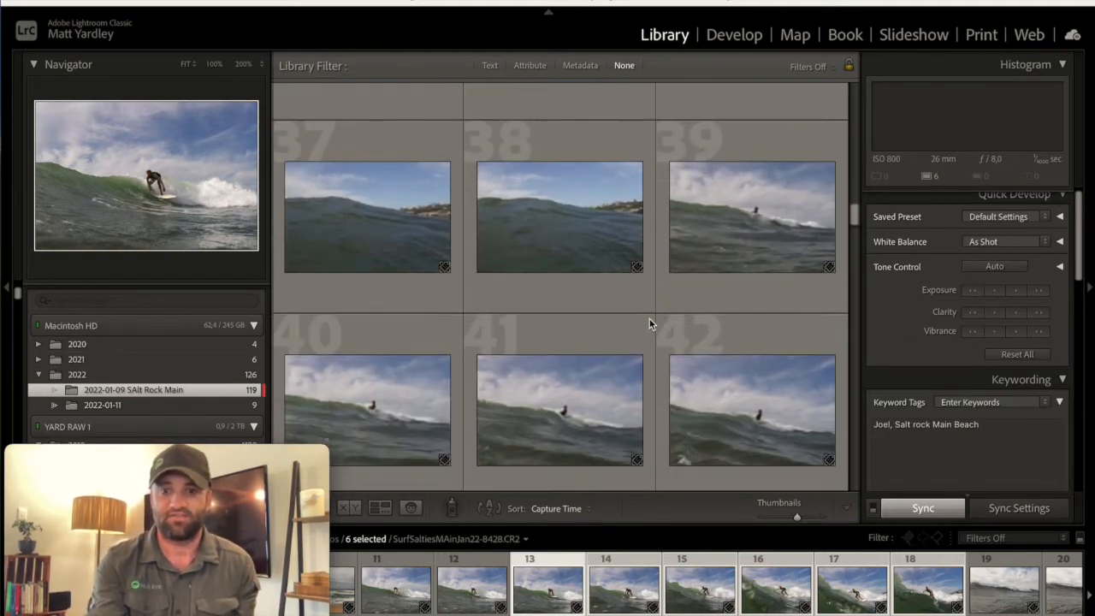
pyautogui.scroll(-1, 649, 323)
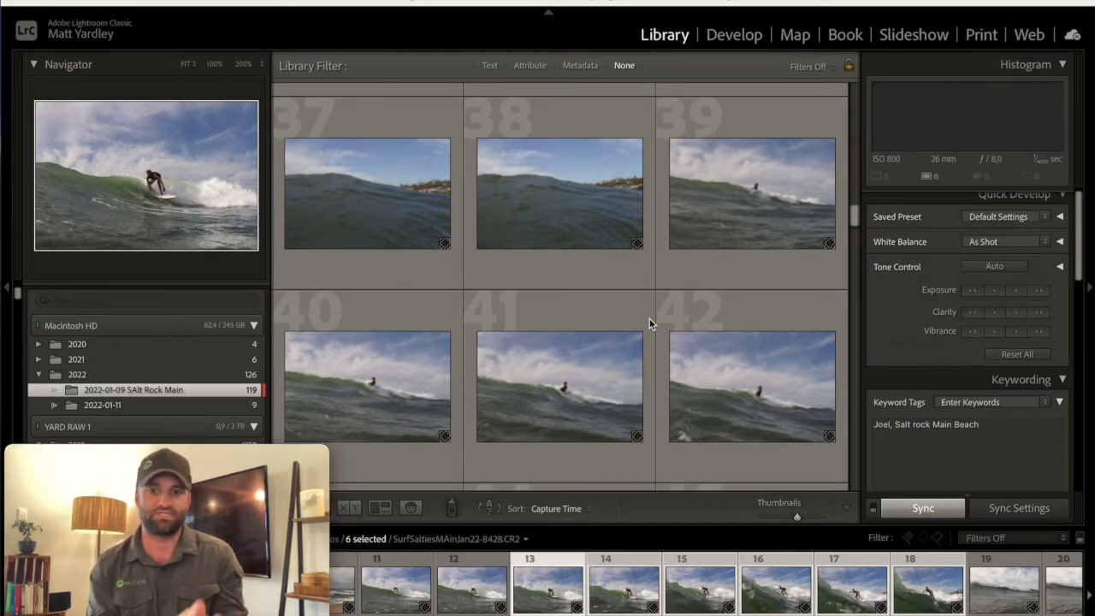
pyautogui.scroll(-5, 649, 324)
pyautogui.scroll(12, 649, 324)
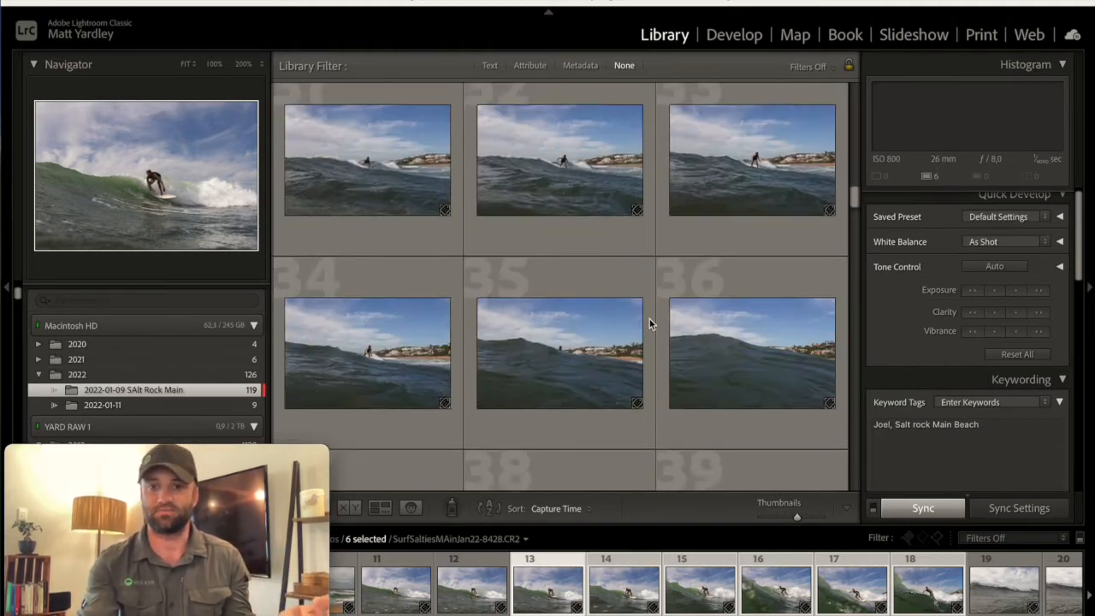
pyautogui.scroll(-9, 649, 323)
pyautogui.scroll(-4, 649, 324)
pyautogui.scroll(20, 649, 323)
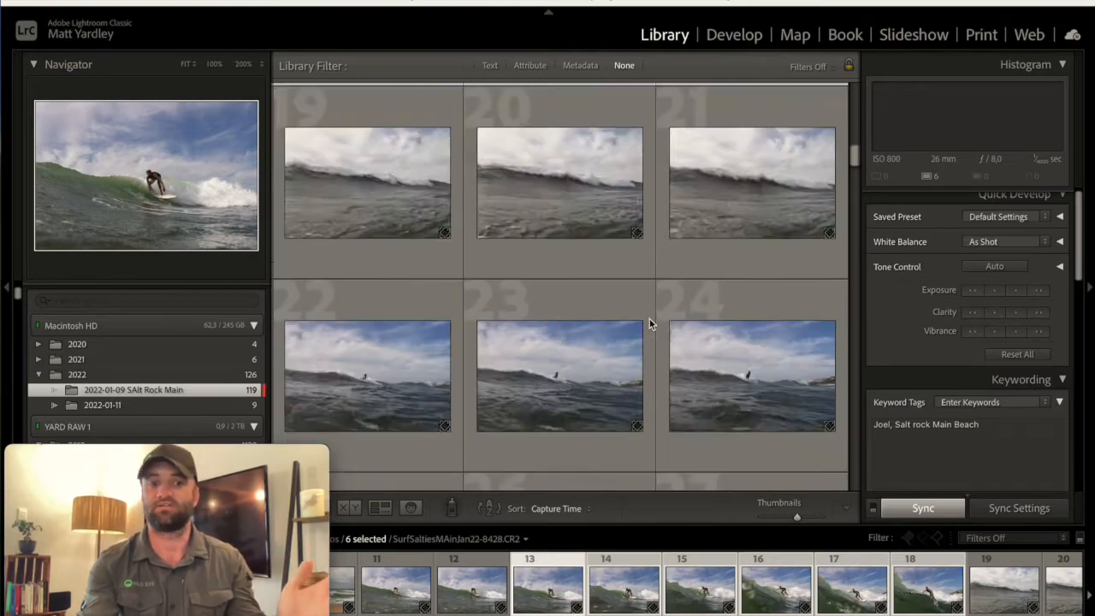
pyautogui.scroll(9, 649, 323)
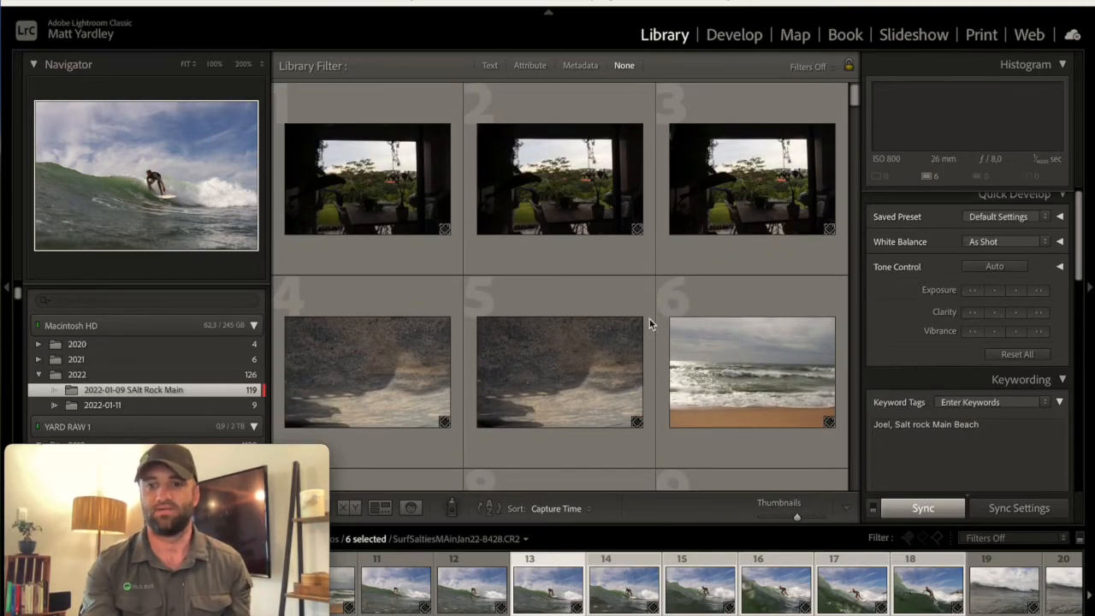
pyautogui.scroll(-3, 649, 318)
pyautogui.scroll(2, 637, 312)
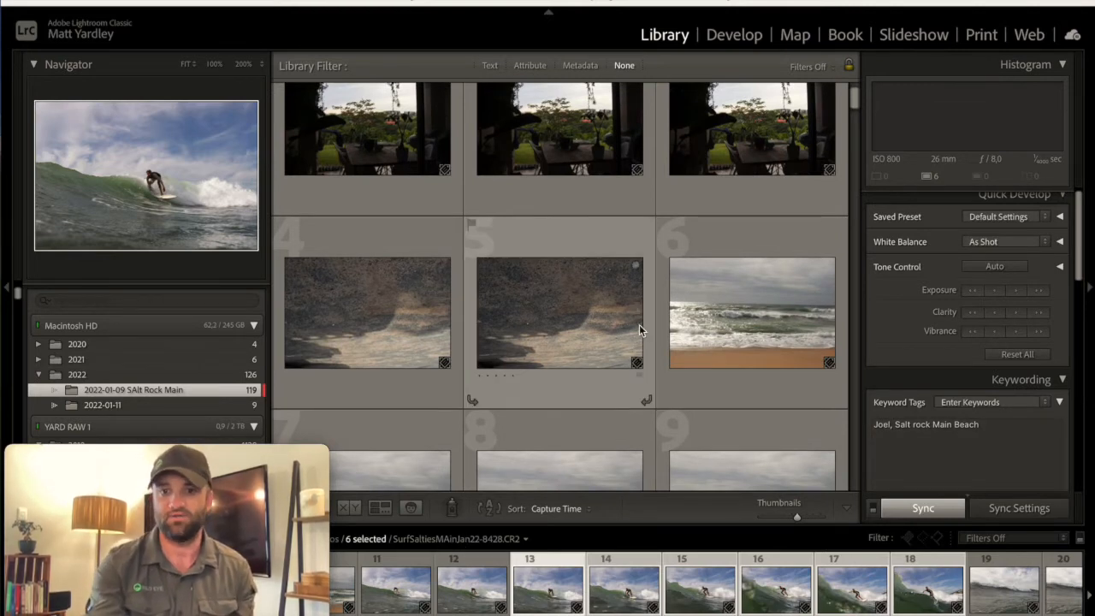
pyautogui.scroll(1, 639, 324)
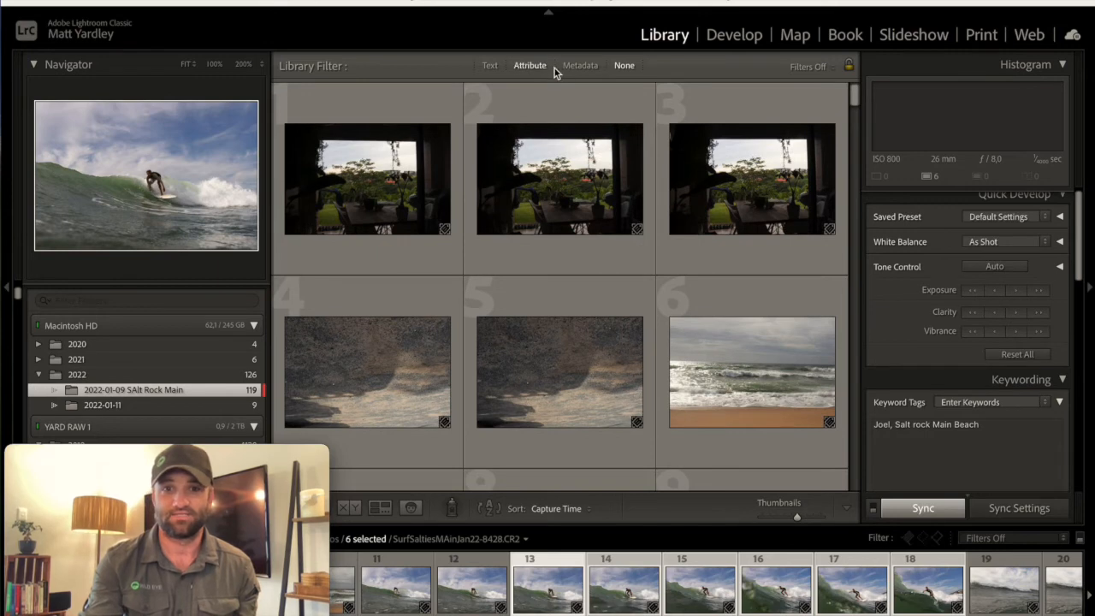
# Filter the folder's photos by text in the Keywords field, searching for the surfer's first name.
pyautogui.click(490, 66)
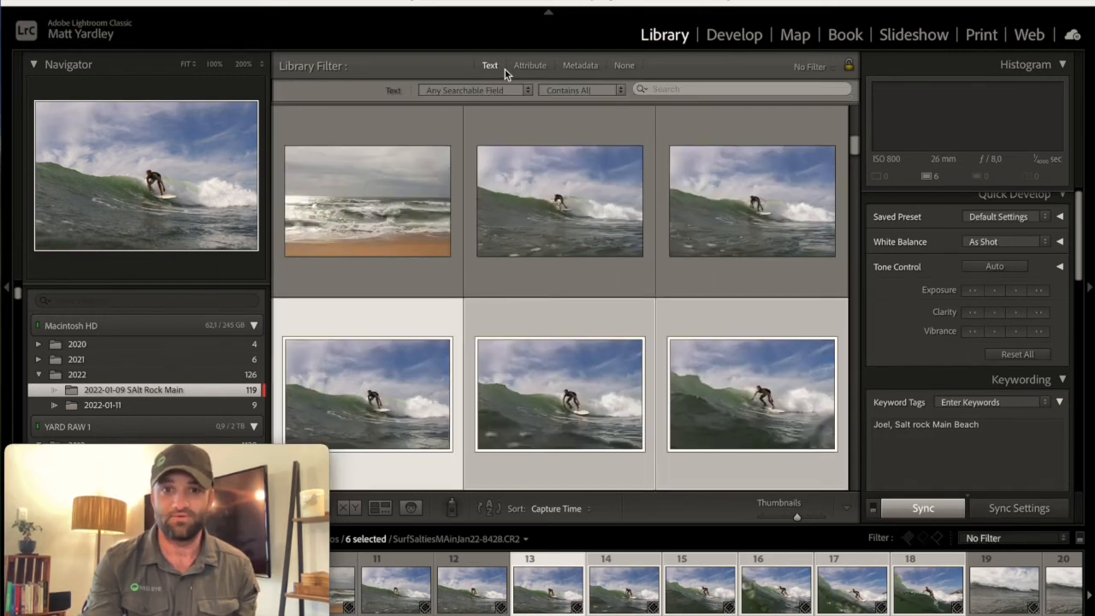
pyautogui.click(496, 91)
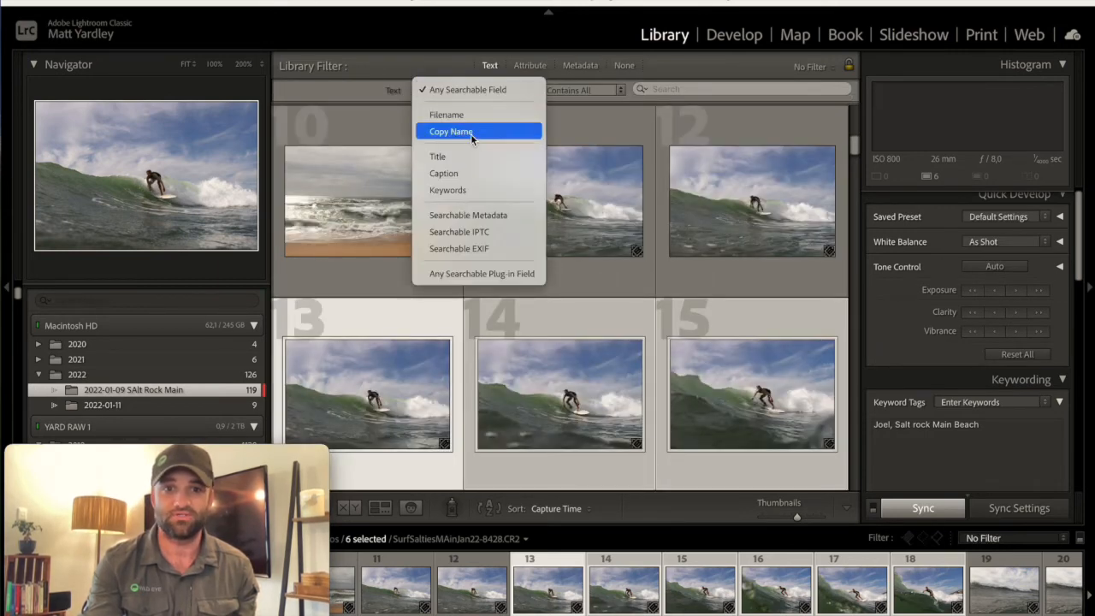
pyautogui.click(469, 185)
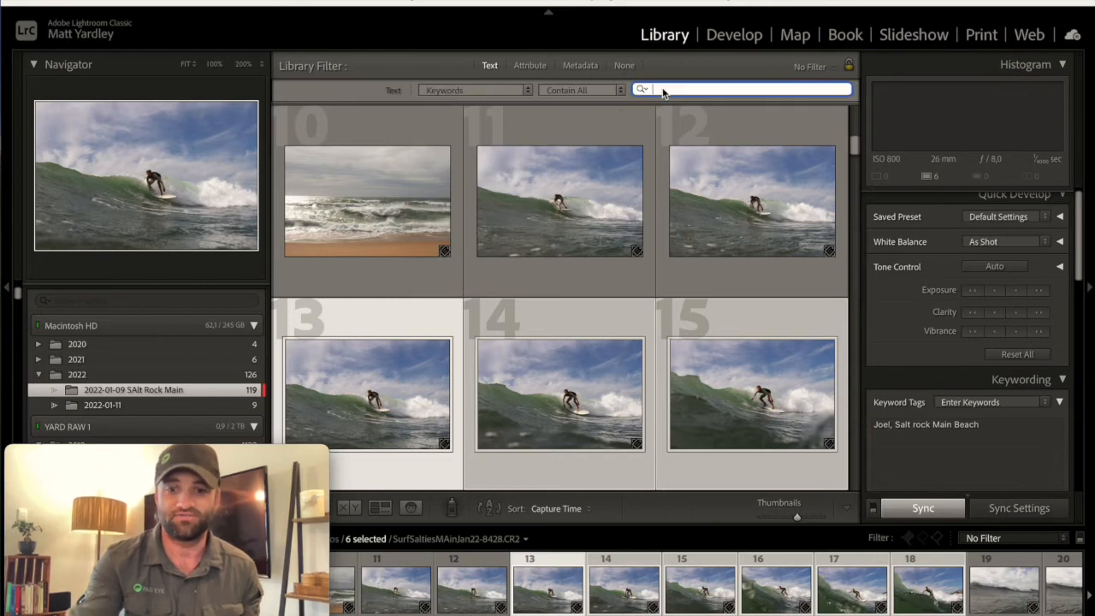
pyautogui.write('joel')
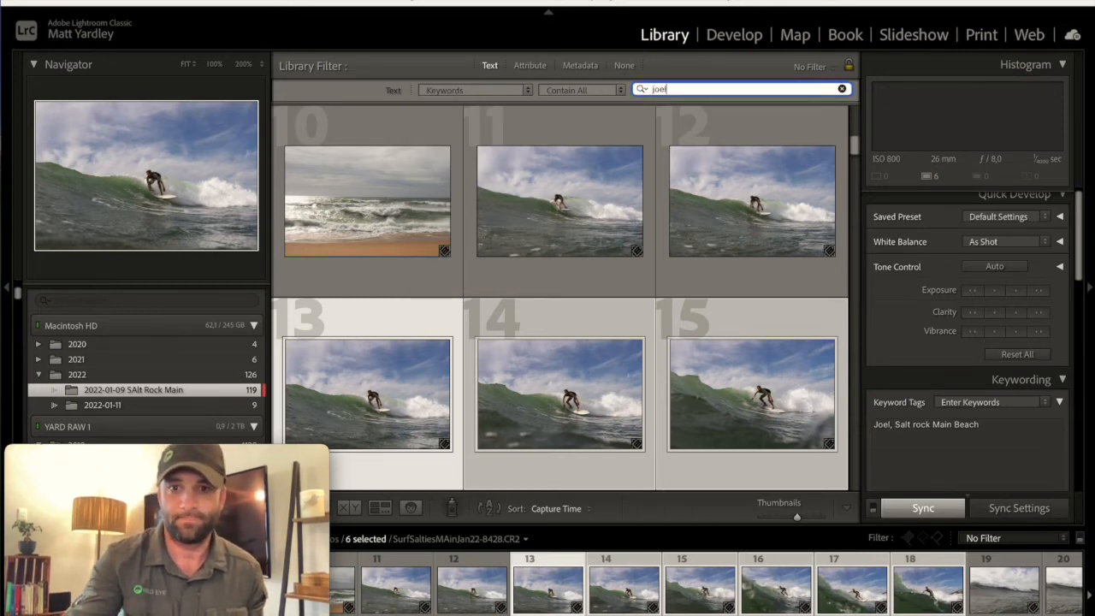
pyautogui.press('Return')
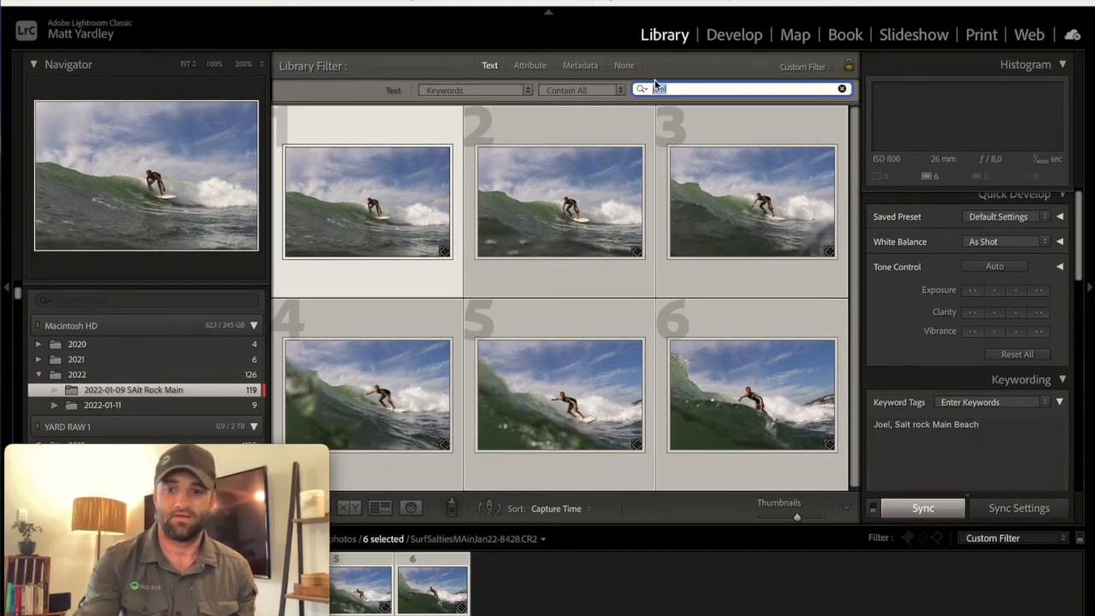
# Filter the folder's photos by the keyword text "salt rock" and look through the matching photos.
pyautogui.press('BackSpace')
pyautogui.write('sa')
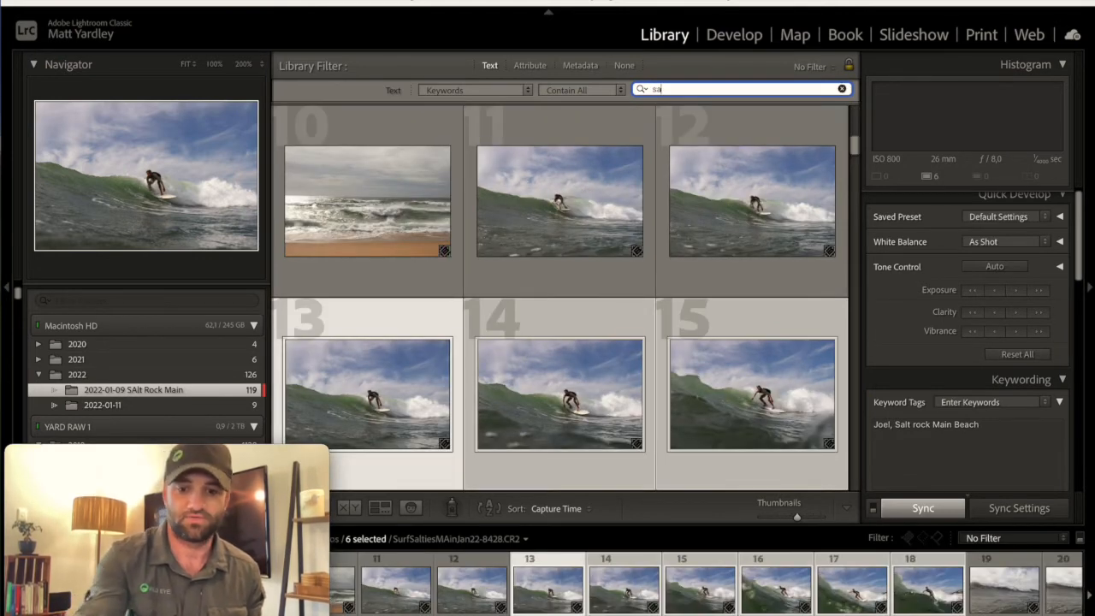
pyautogui.write('lt rock')
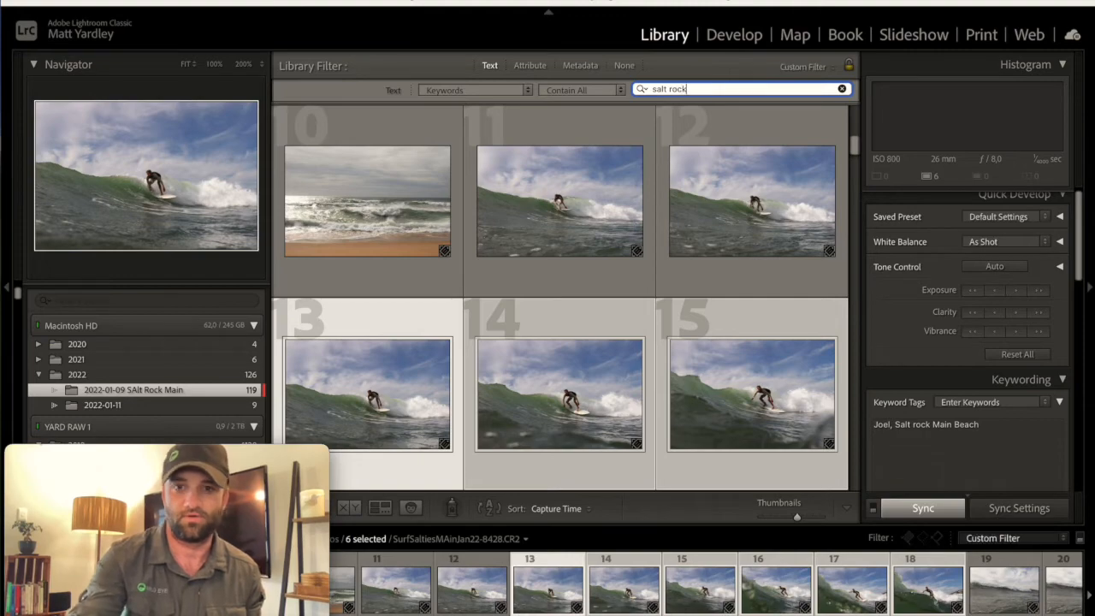
pyautogui.press('Return')
pyautogui.scroll(-5, 660, 179)
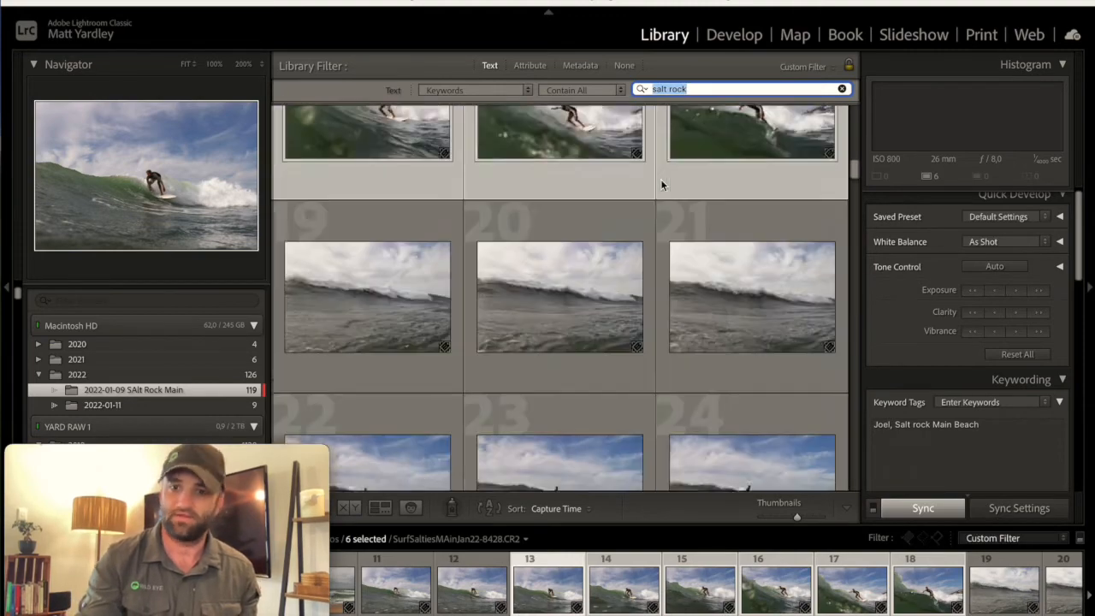
pyautogui.scroll(10, 660, 179)
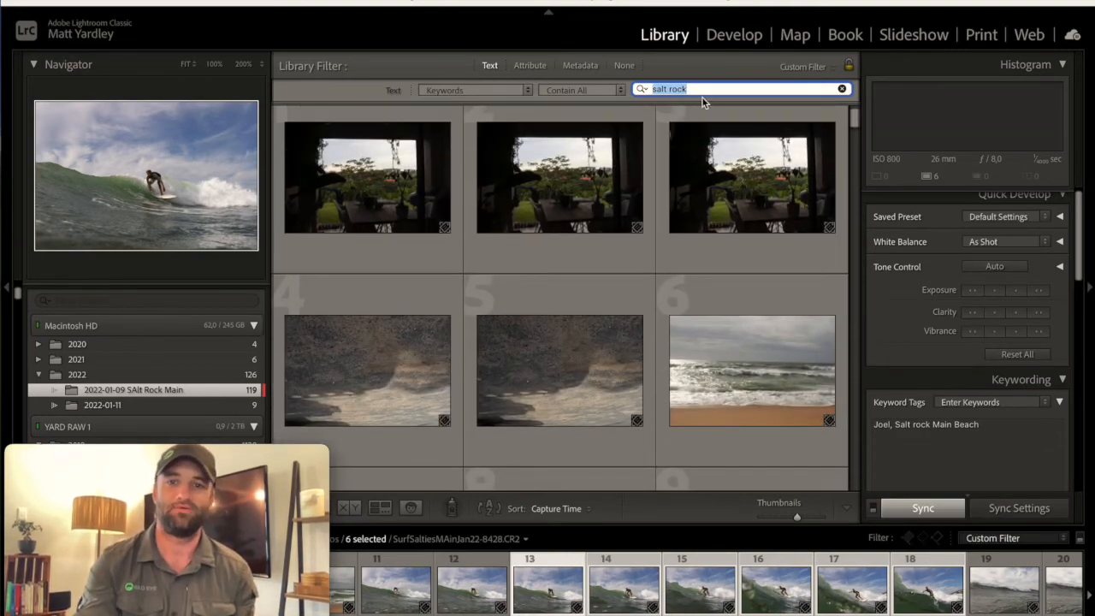
# Clear the keyword search, turn the library filter off and select the first photo in the folder.
pyautogui.click(842, 89)
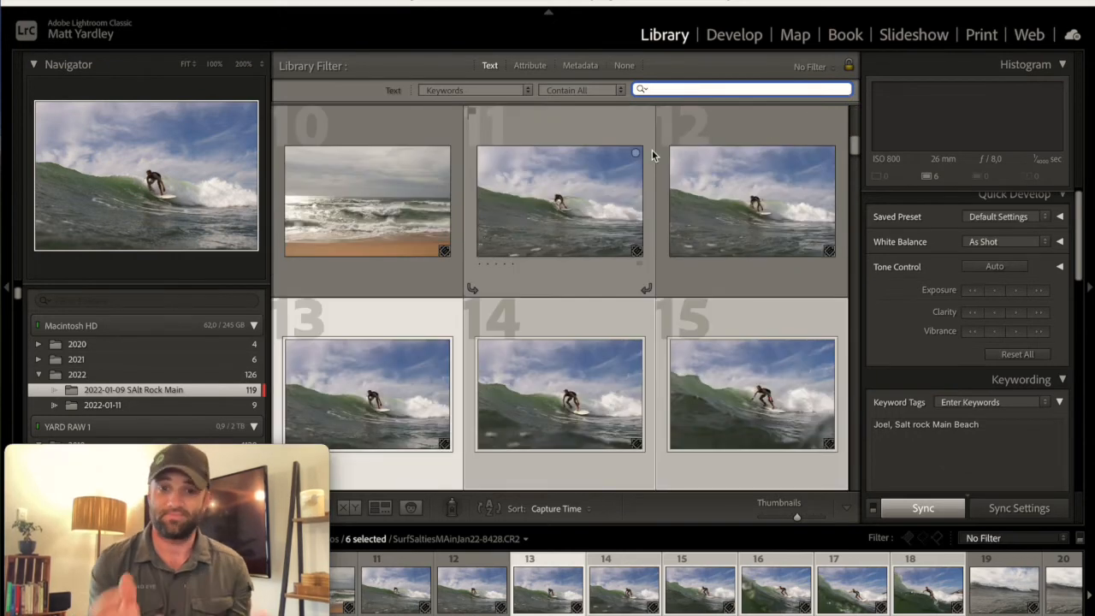
pyautogui.scroll(2, 652, 149)
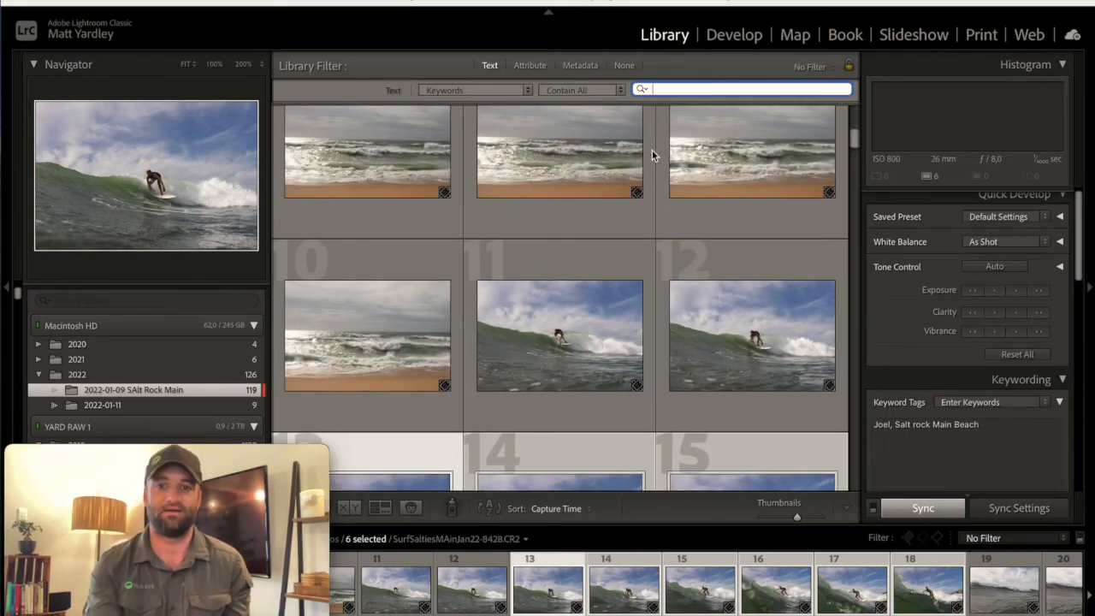
pyautogui.scroll(4, 652, 149)
pyautogui.scroll(-3, 652, 150)
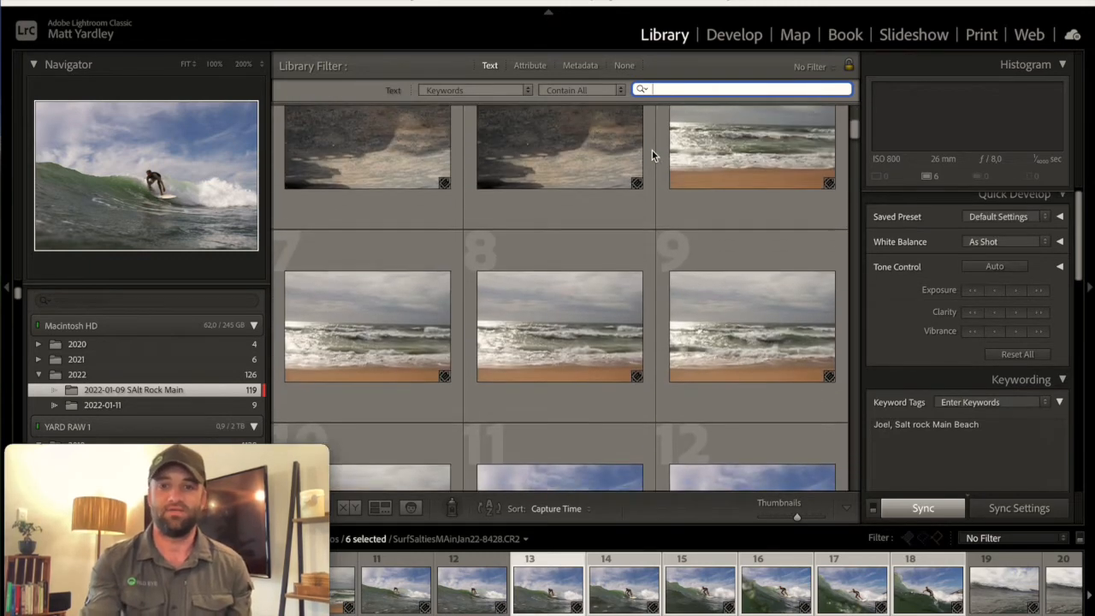
pyautogui.scroll(3, 651, 150)
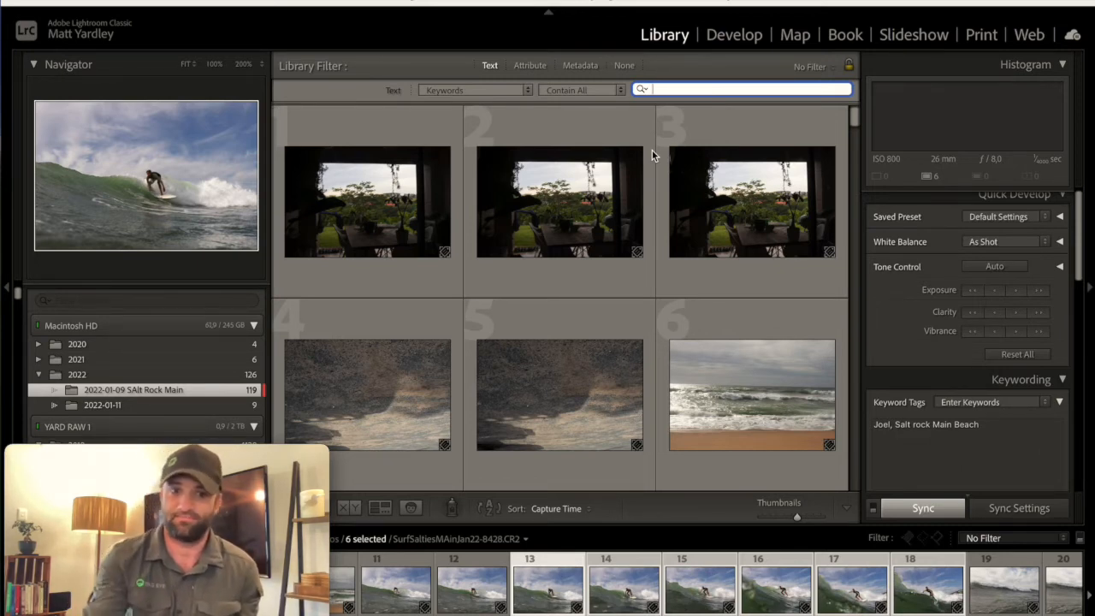
pyautogui.click(425, 227)
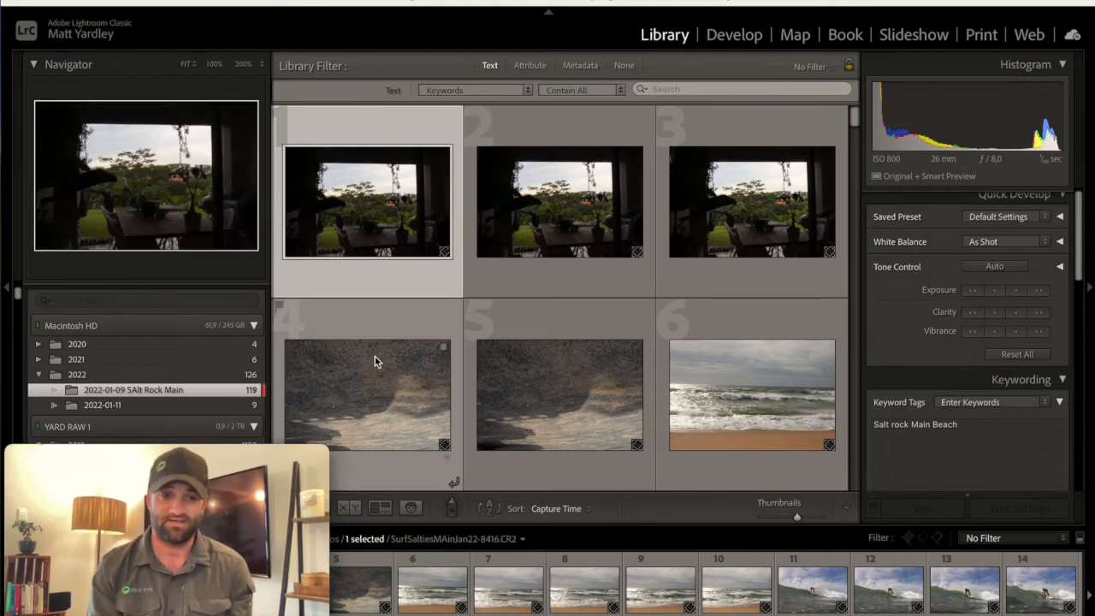
pyautogui.scroll(-1, 375, 357)
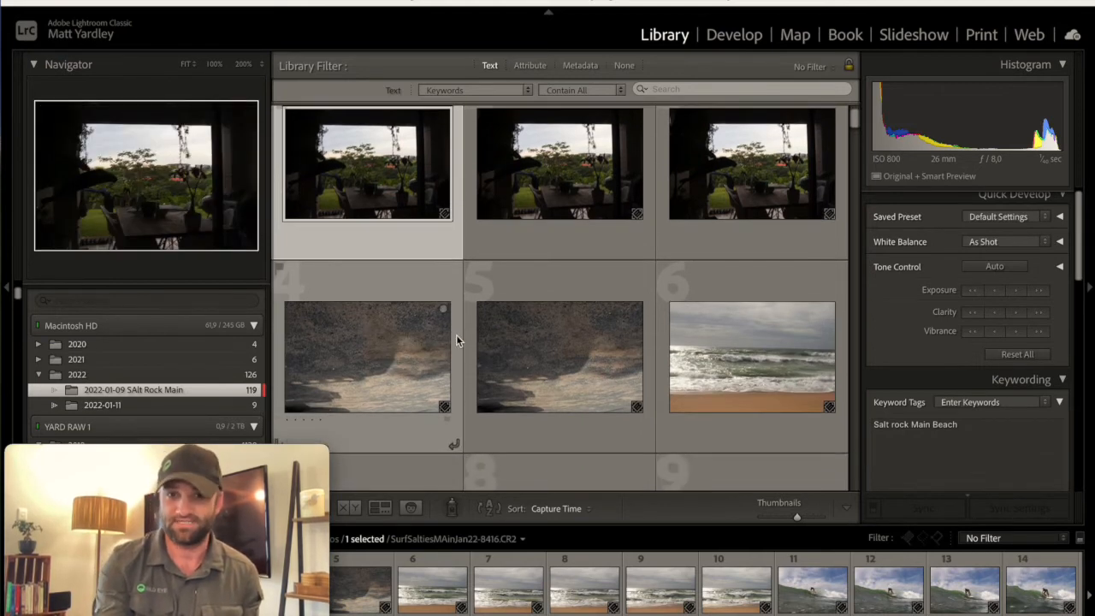
pyautogui.scroll(-10, 456, 335)
pyautogui.scroll(12, 456, 335)
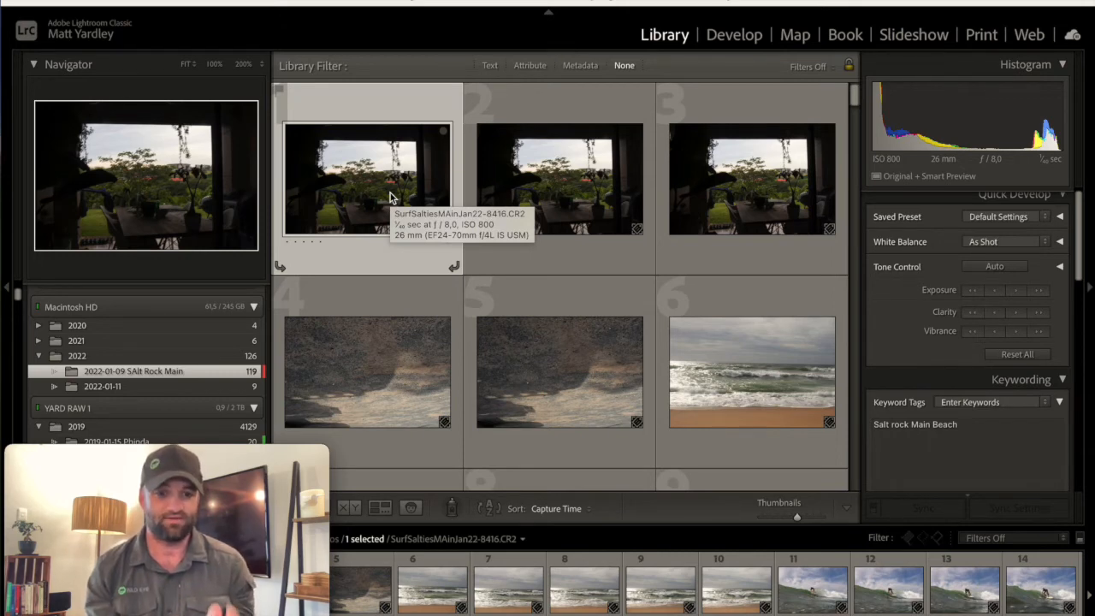
# Flag the first two photos as rejected and move on to the third photo.
pyautogui.press('x')
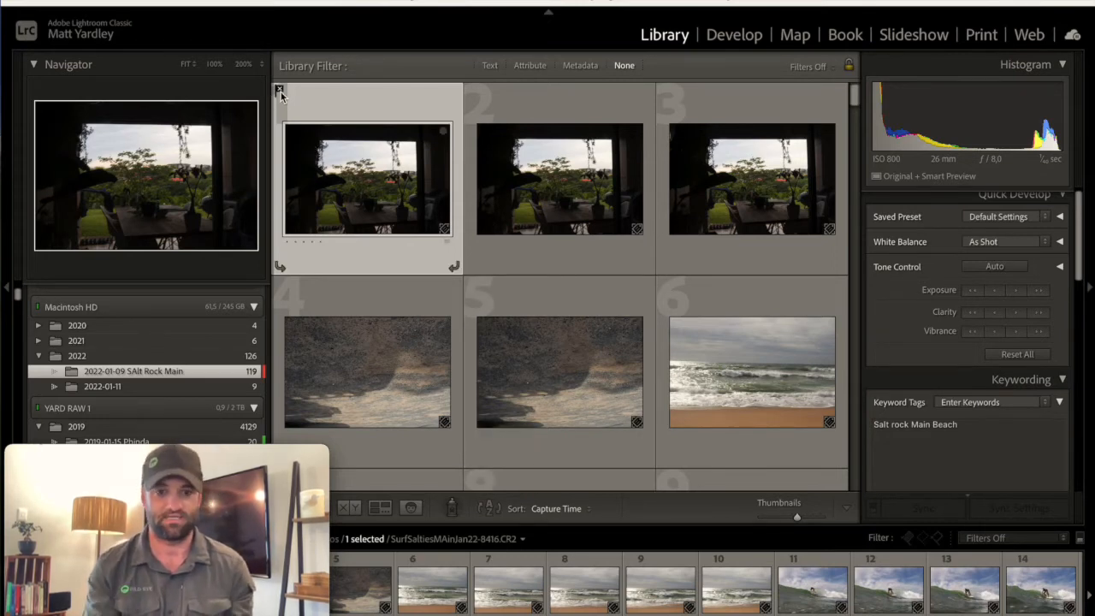
pyautogui.press('x')
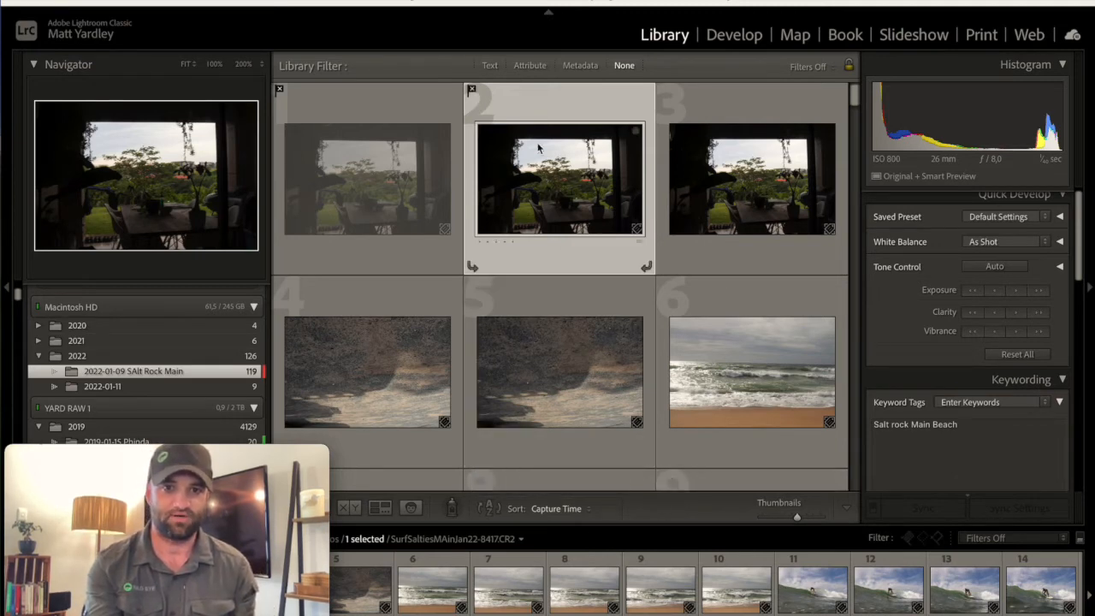
pyautogui.press('Right')
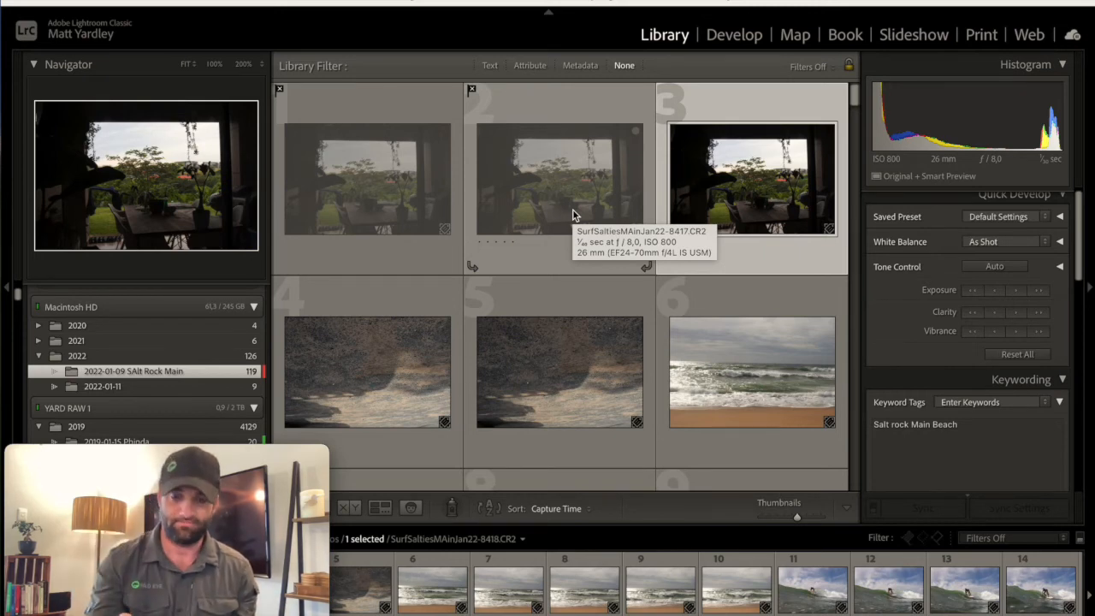
# Remove the reject flags from the first and second photos.
pyautogui.click(450, 195)
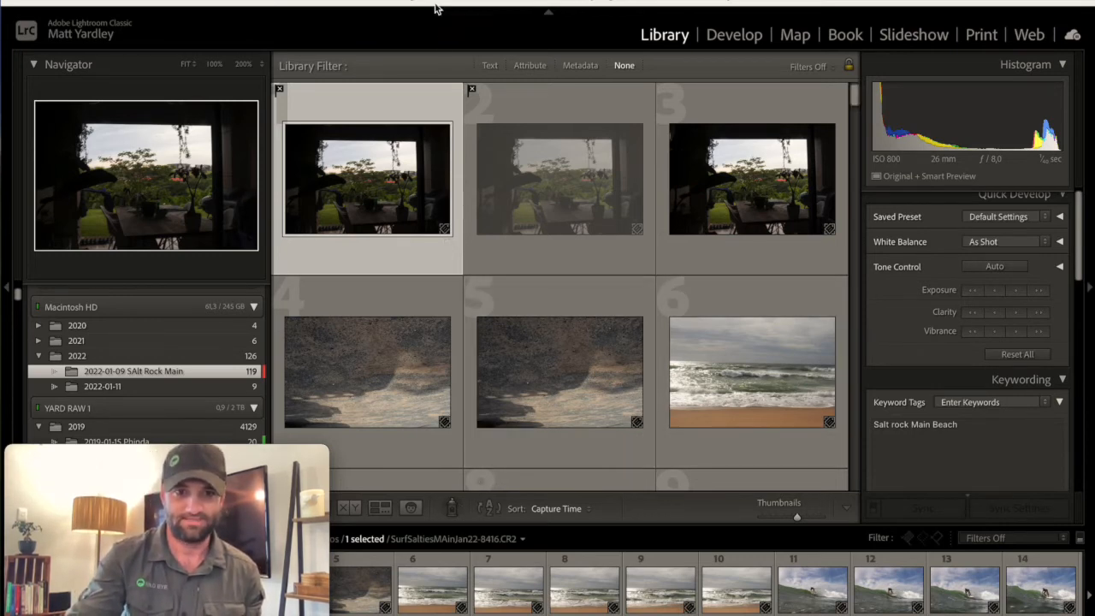
pyautogui.press('u')
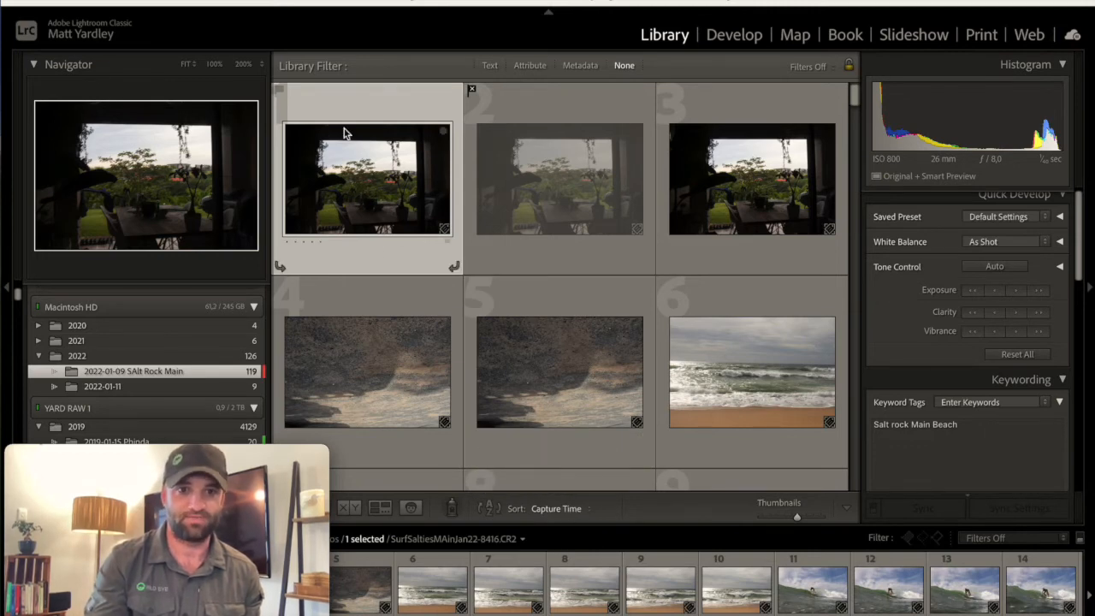
pyautogui.click(510, 135)
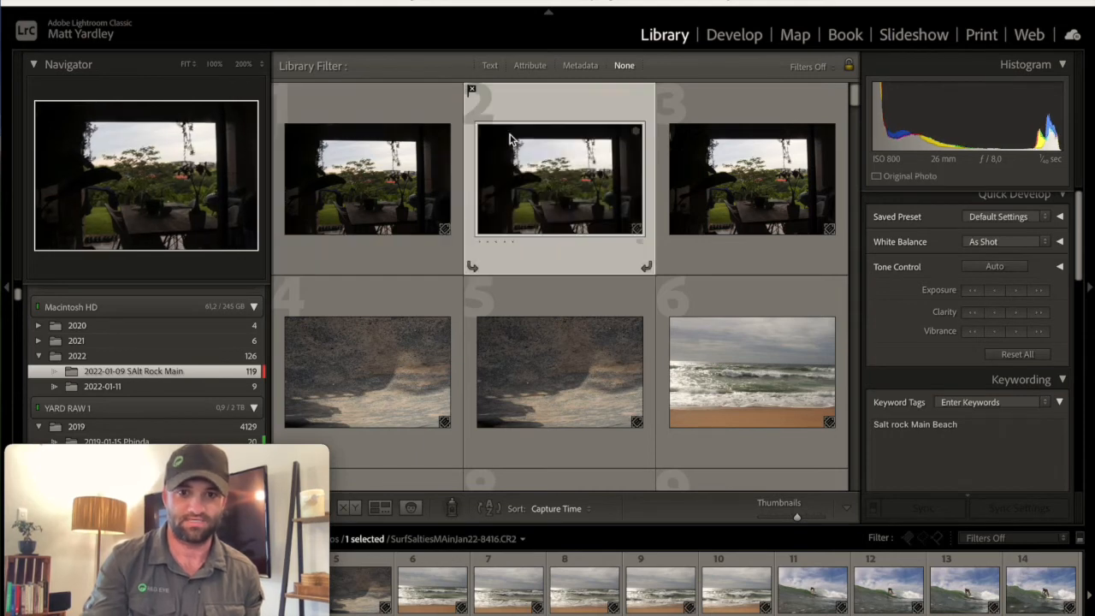
pyautogui.press('u')
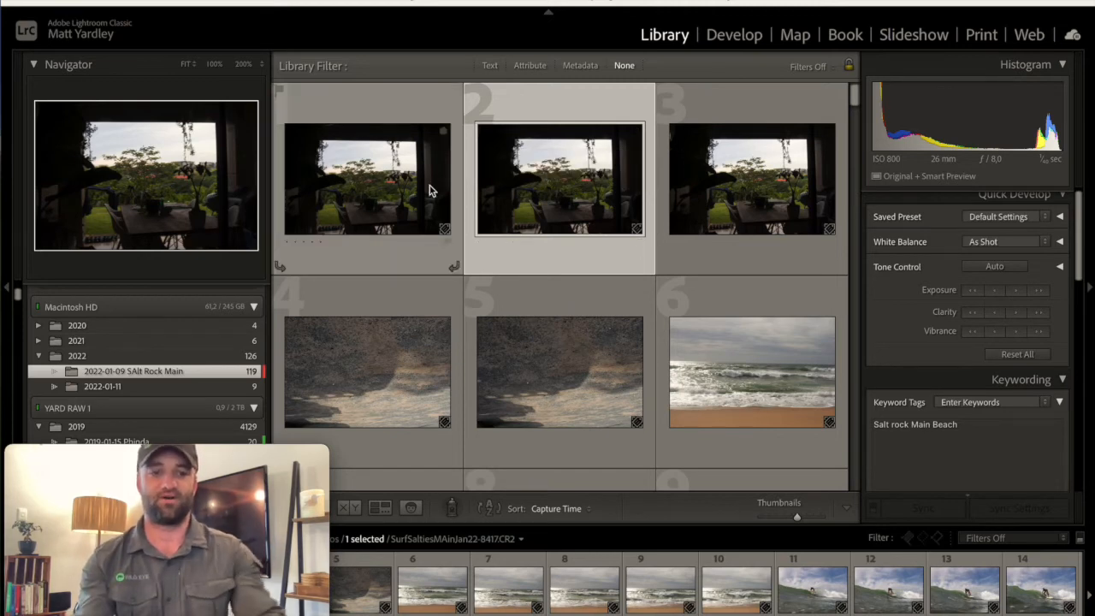
# Rate the first photo 5 stars, the second 3 stars and the third 1 star.
pyautogui.click(376, 197)
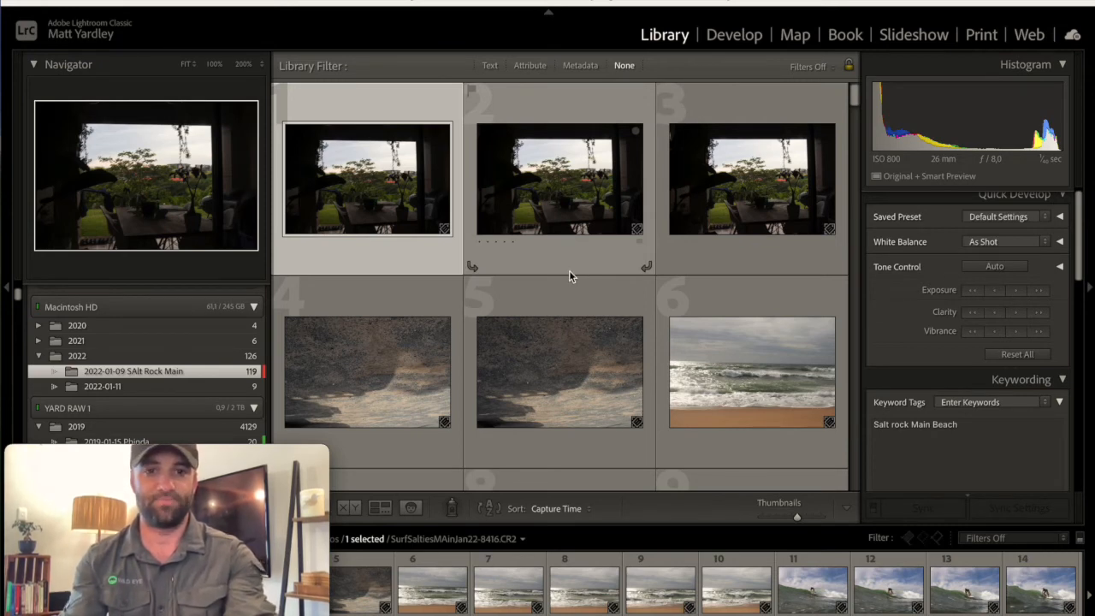
pyautogui.press('5')
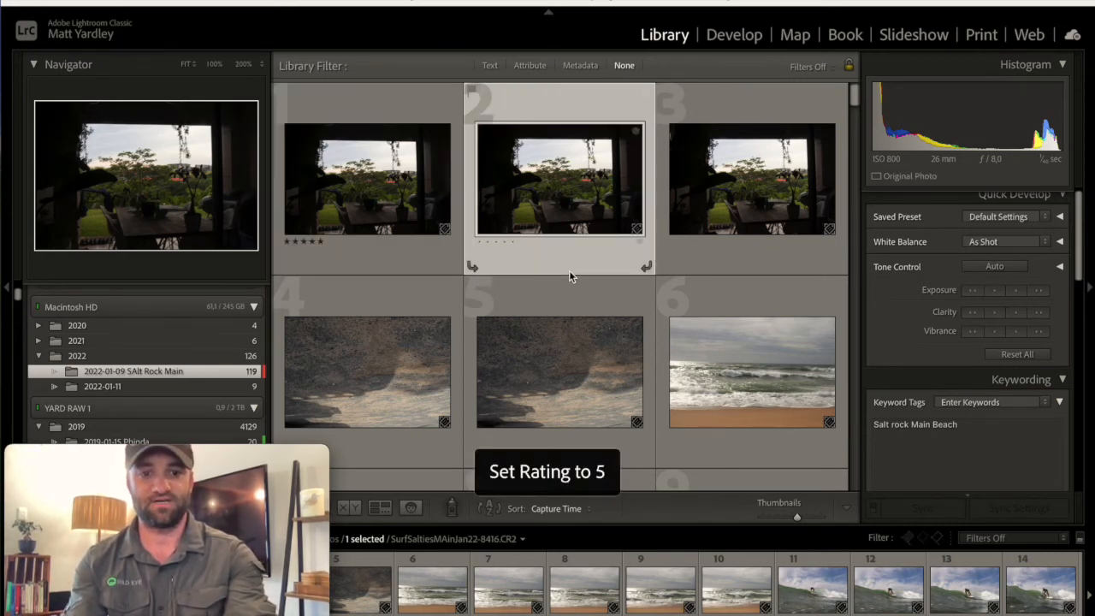
pyautogui.press('3')
pyautogui.press('1')
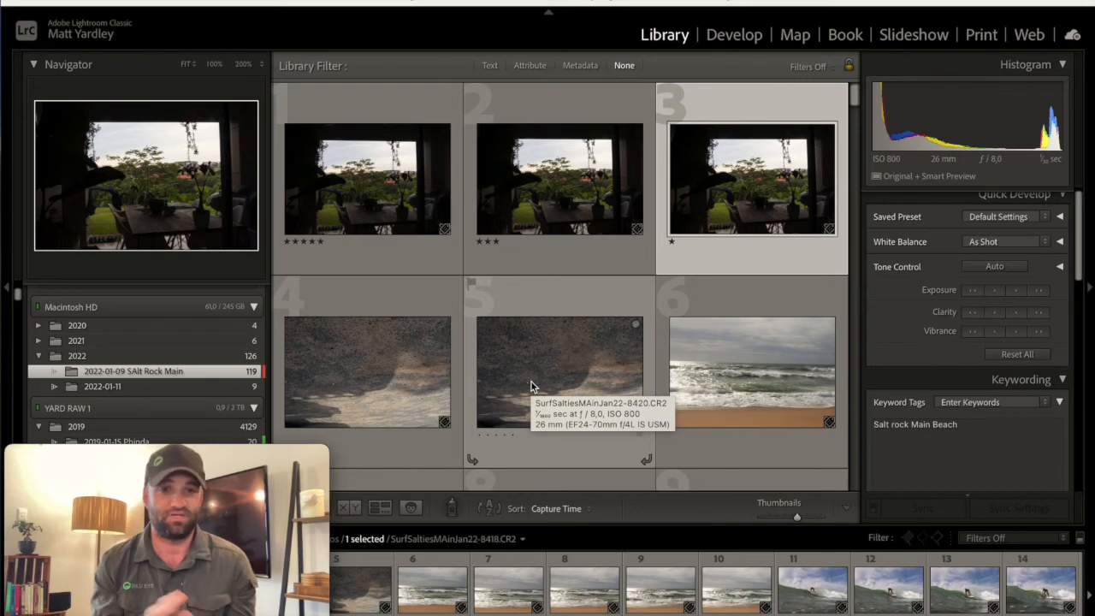
# Reset the star ratings of the first three photos to 0.
pyautogui.press('0')
pyautogui.press('Left')
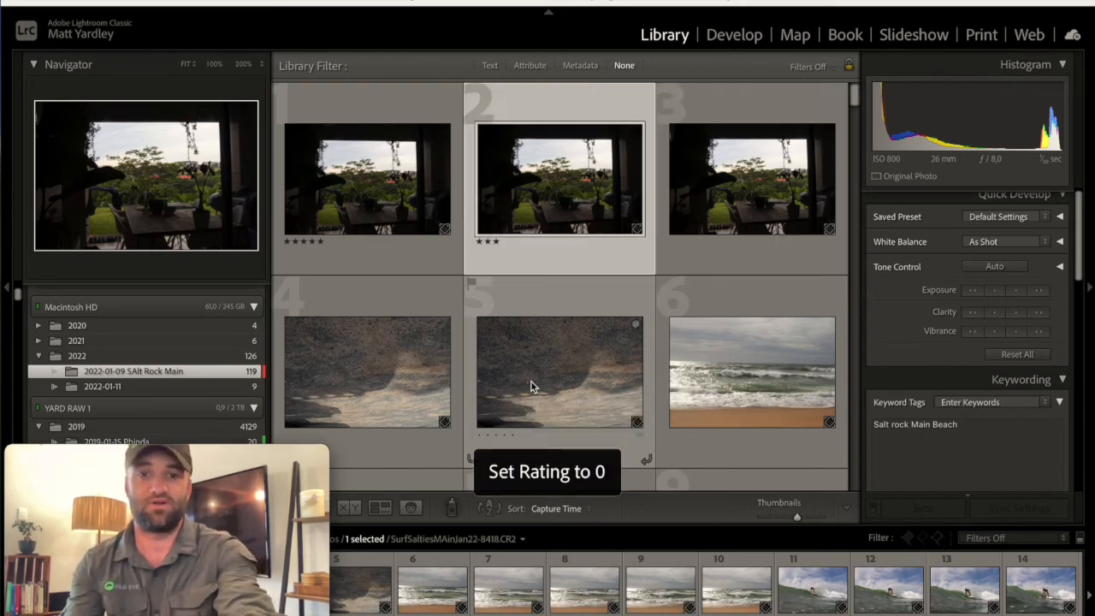
pyautogui.press('0')
pyautogui.press('Left')
pyautogui.press('0')
pyautogui.press('Right')
pyautogui.press('Left')
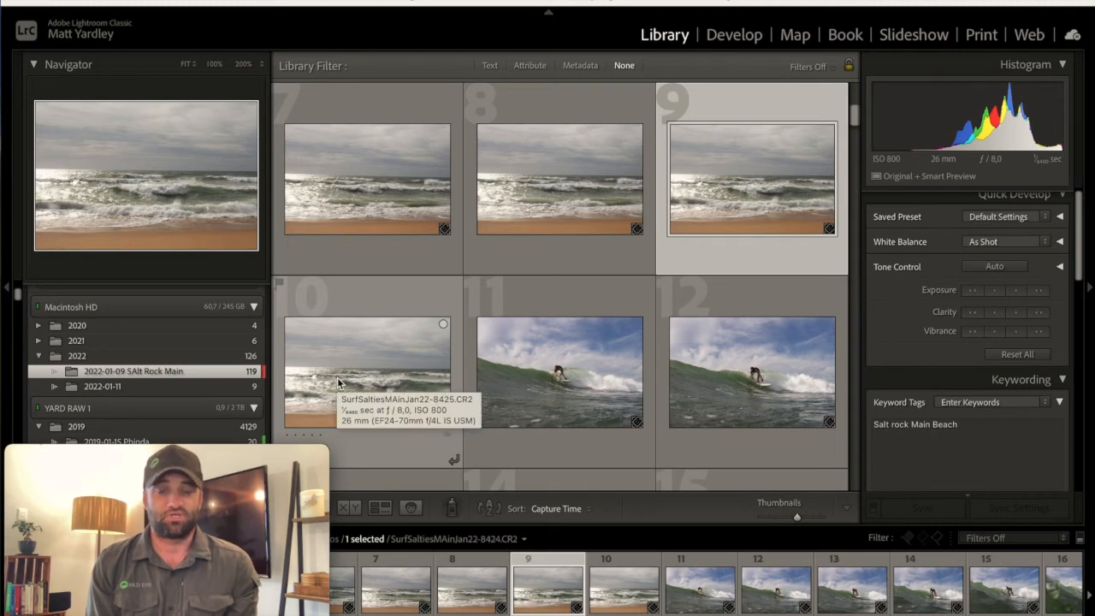
# Reject photos 7, 10 and 11, and rate photo 8 with 5 stars and photo 12 with 4 stars.
pyautogui.click(343, 218)
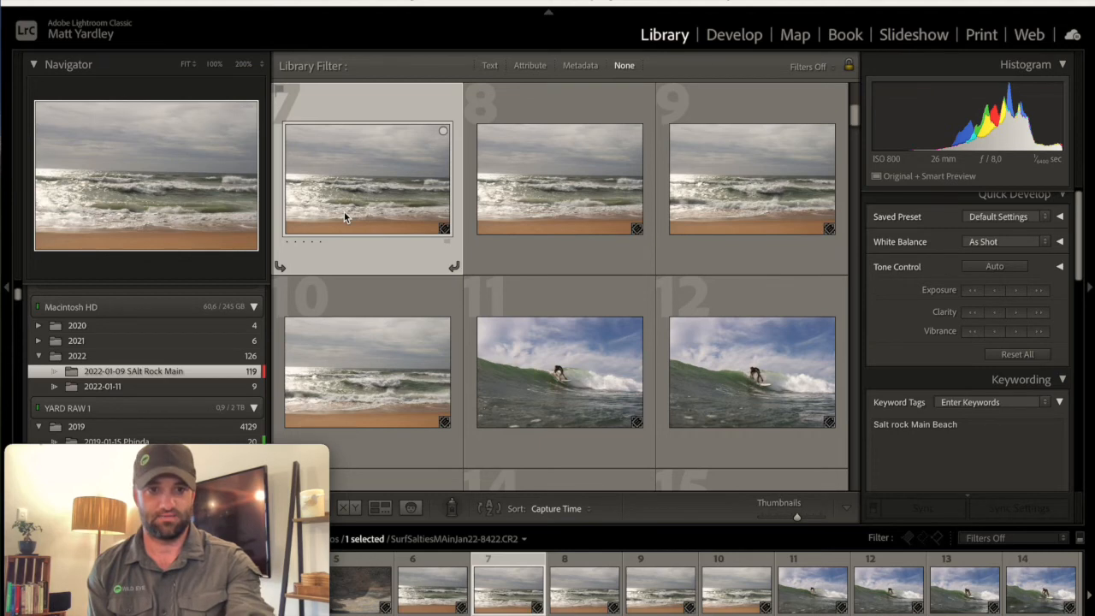
pyautogui.press('x')
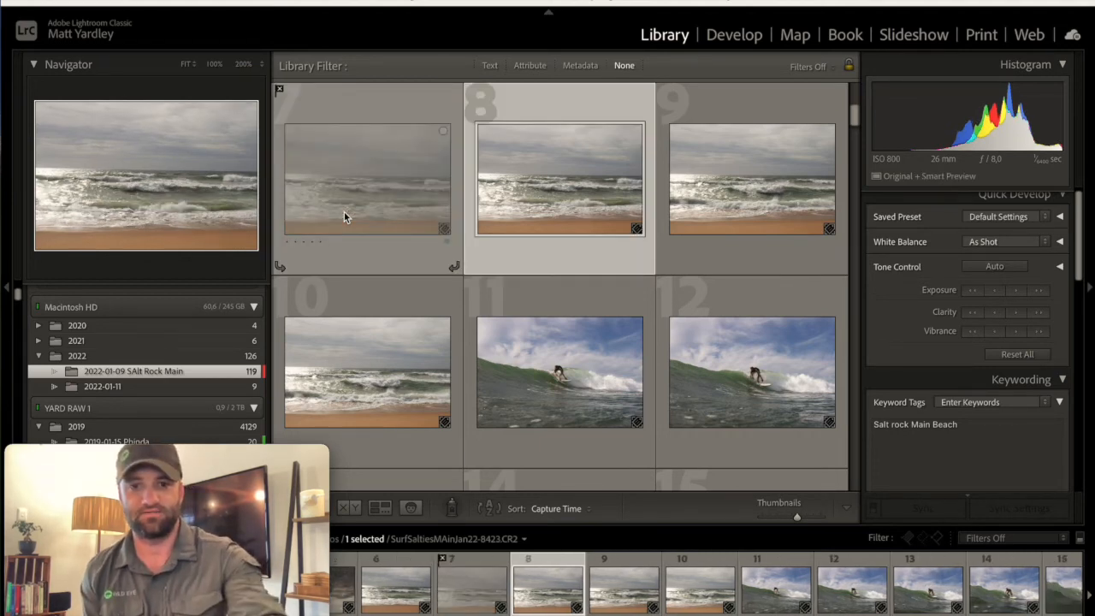
pyautogui.press('5')
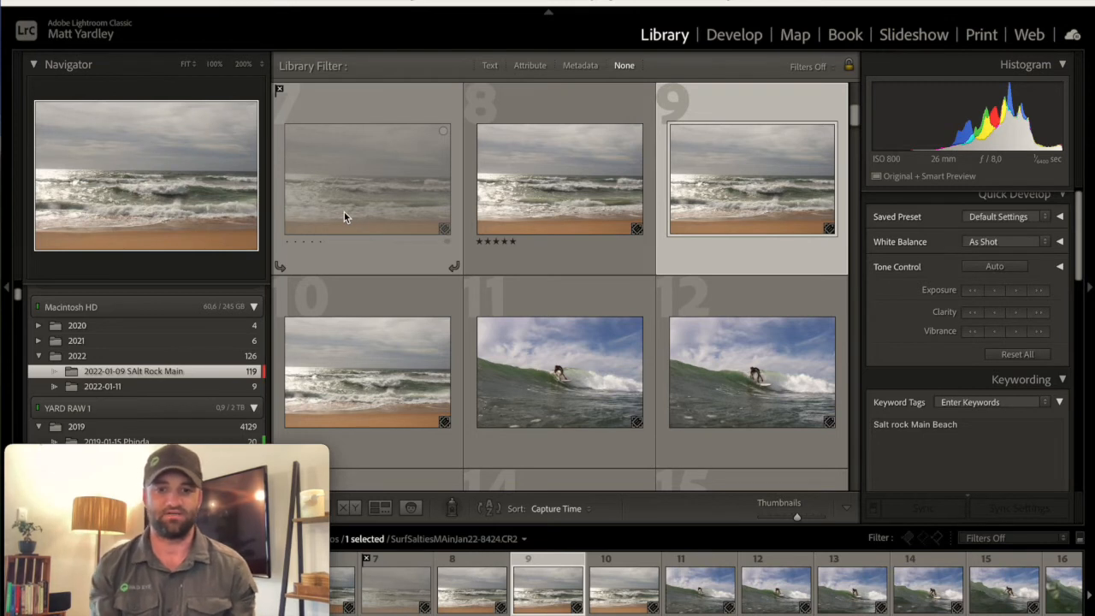
pyautogui.press('Right')
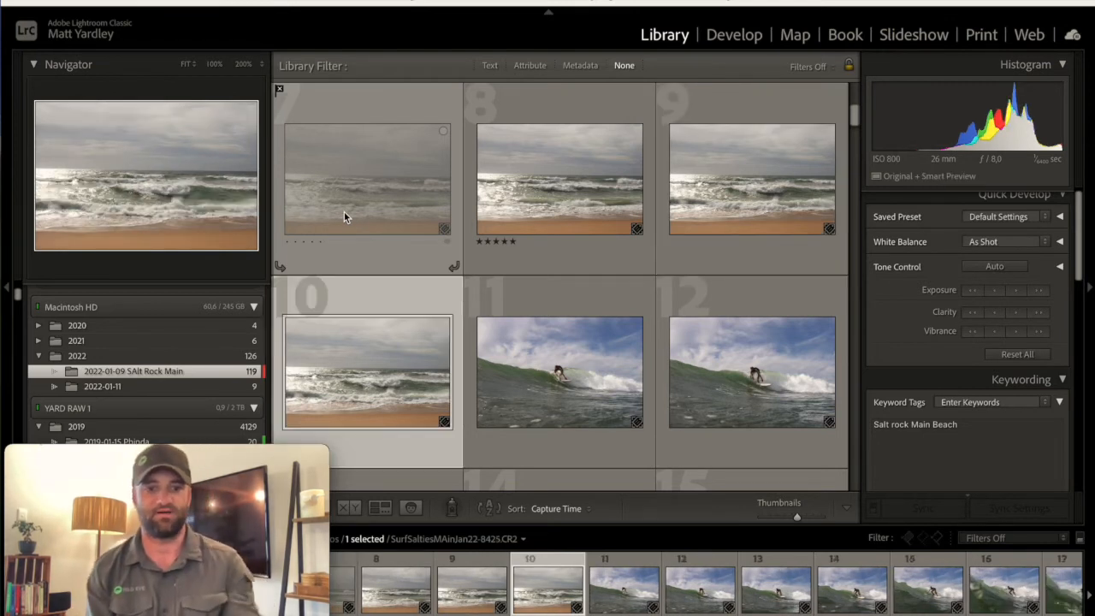
pyautogui.press('x')
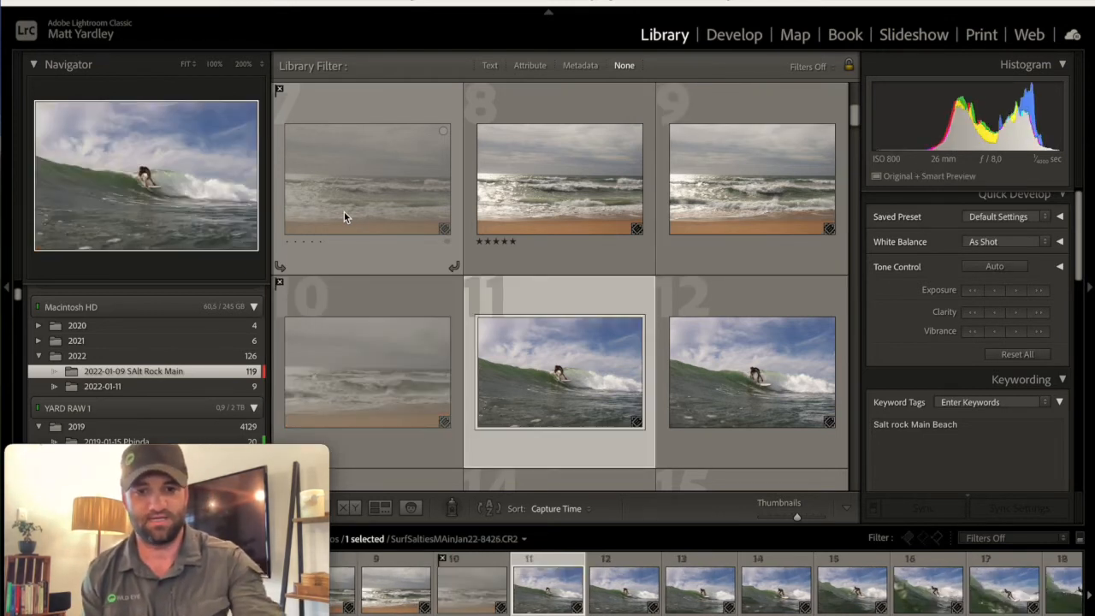
pyautogui.press('x')
pyautogui.press('4')
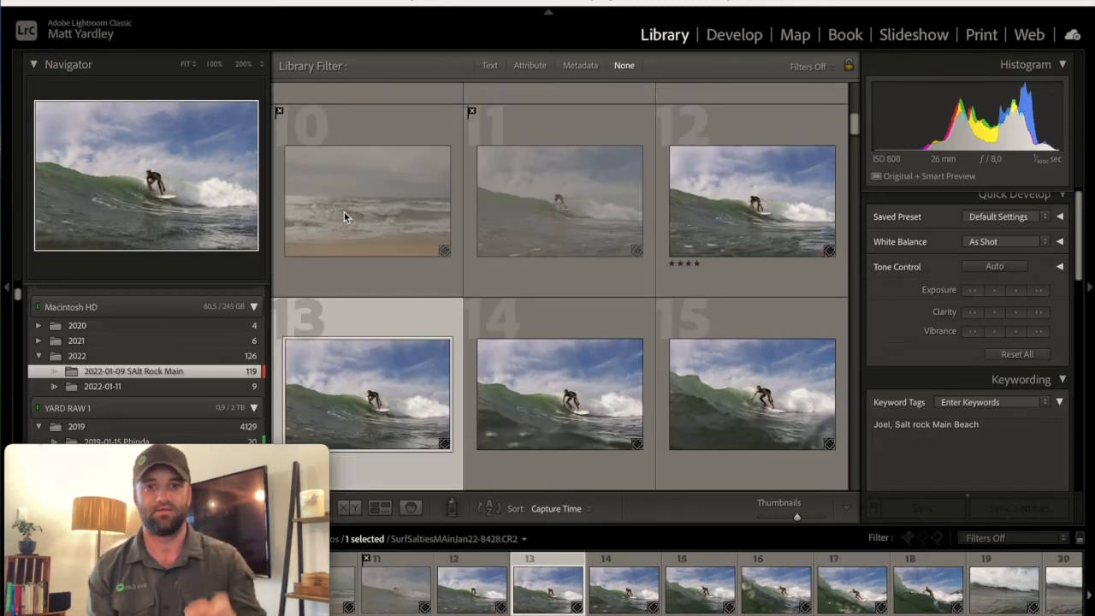
# Remove the reject flag from photo 7 and reset the star rating of photo 8 to 0.
pyautogui.scroll(5, 456, 294)
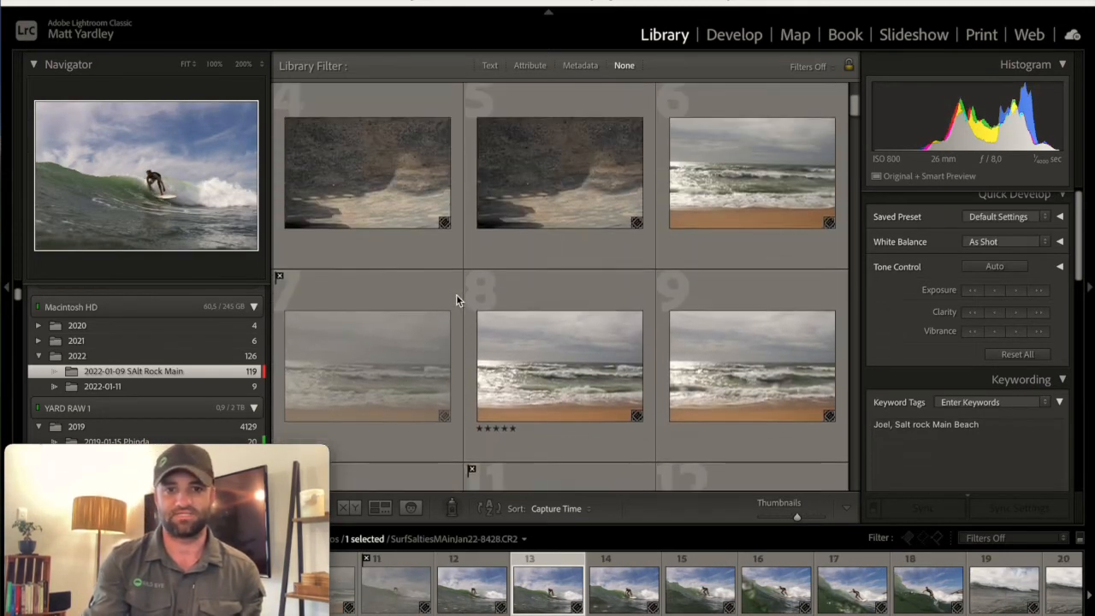
pyautogui.scroll(-3, 456, 294)
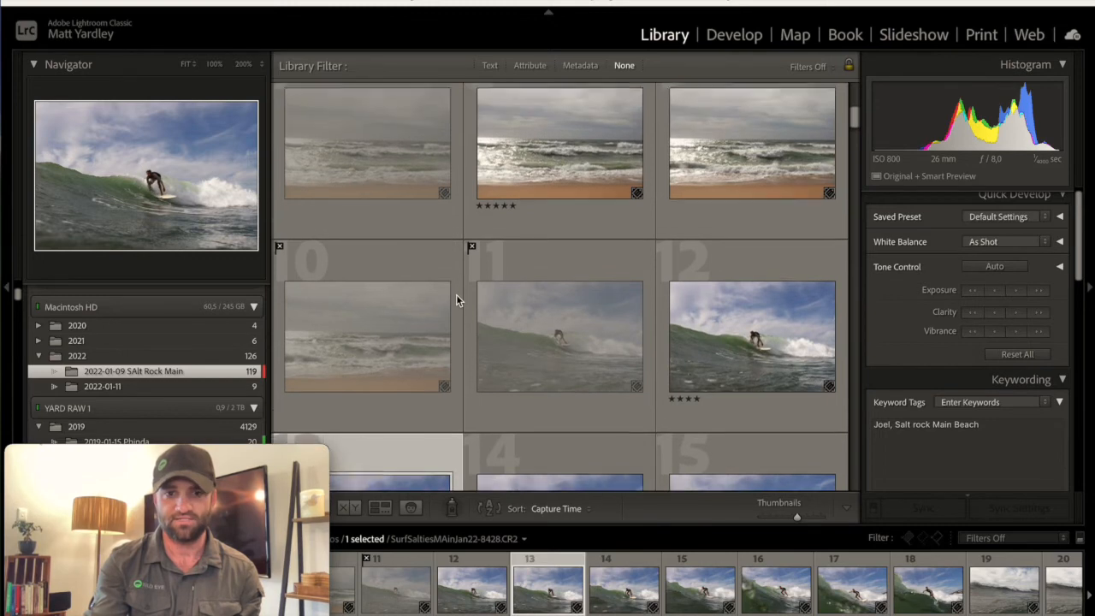
pyautogui.scroll(2, 387, 166)
pyautogui.click(384, 168)
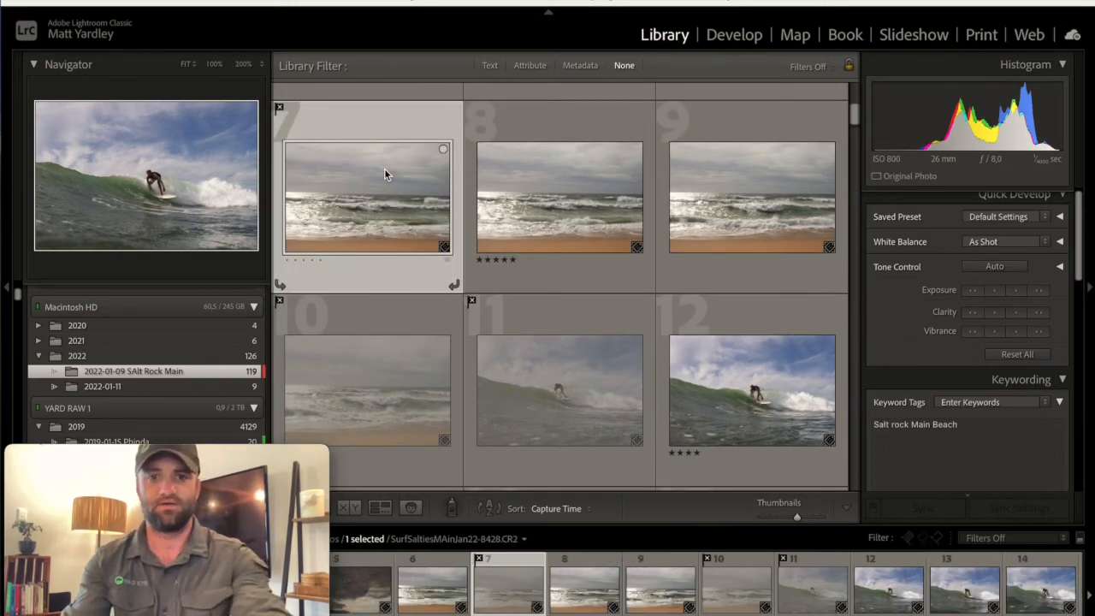
pyautogui.press('Right')
pyautogui.press('Right')
pyautogui.press('Left')
pyautogui.press('Right')
pyautogui.press('Right')
pyautogui.press('Right')
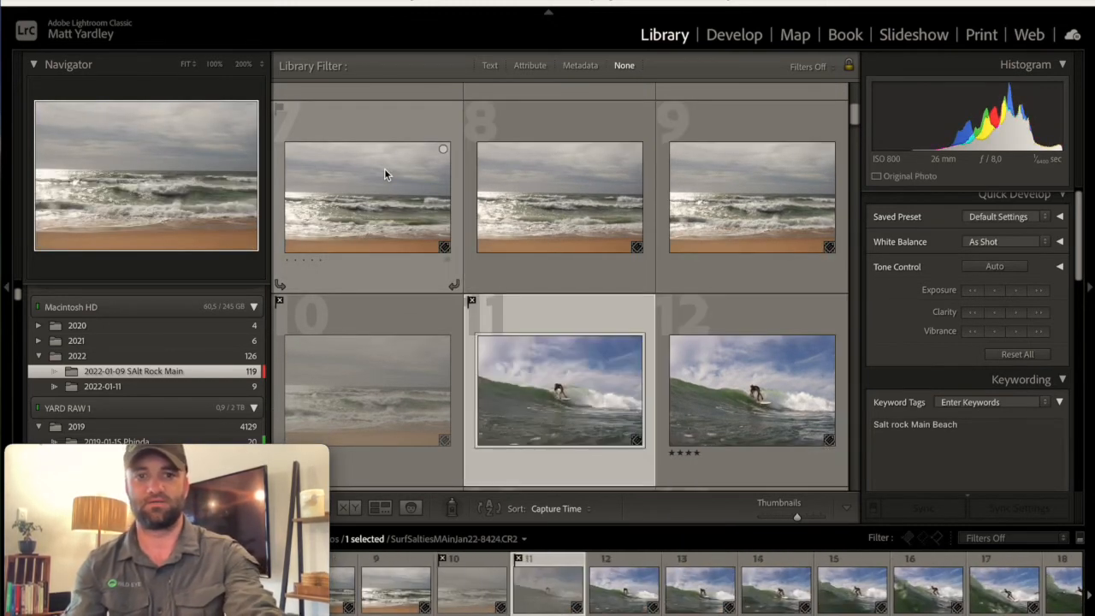
# Clear the star rating of photo 12 and the reject flags of photos 10 and 11, and select photo 7.
pyautogui.press('Right')
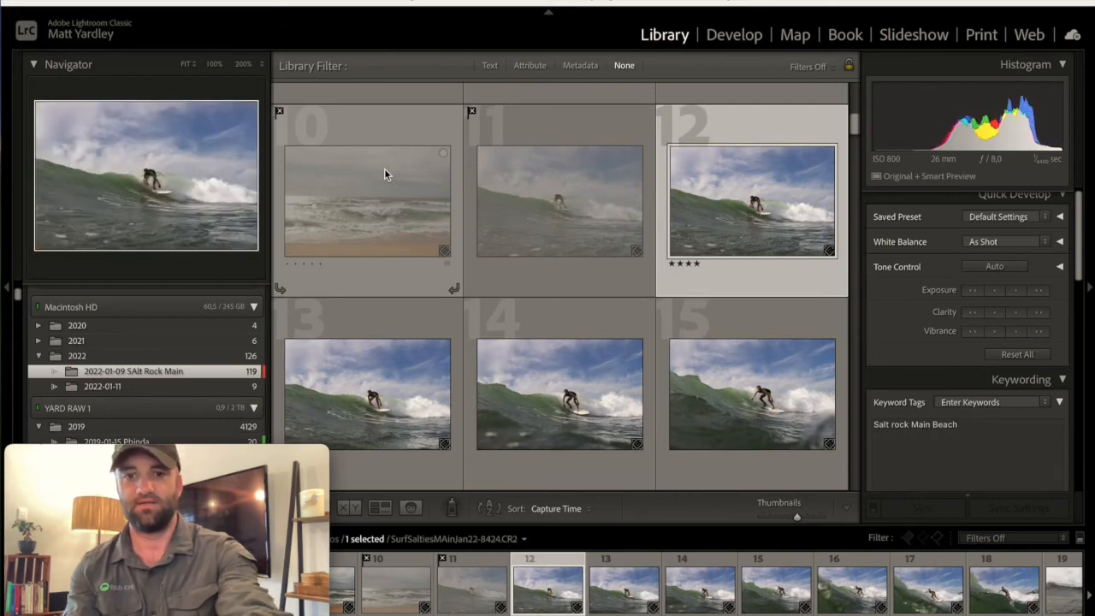
pyautogui.press('Left')
pyautogui.press('Left')
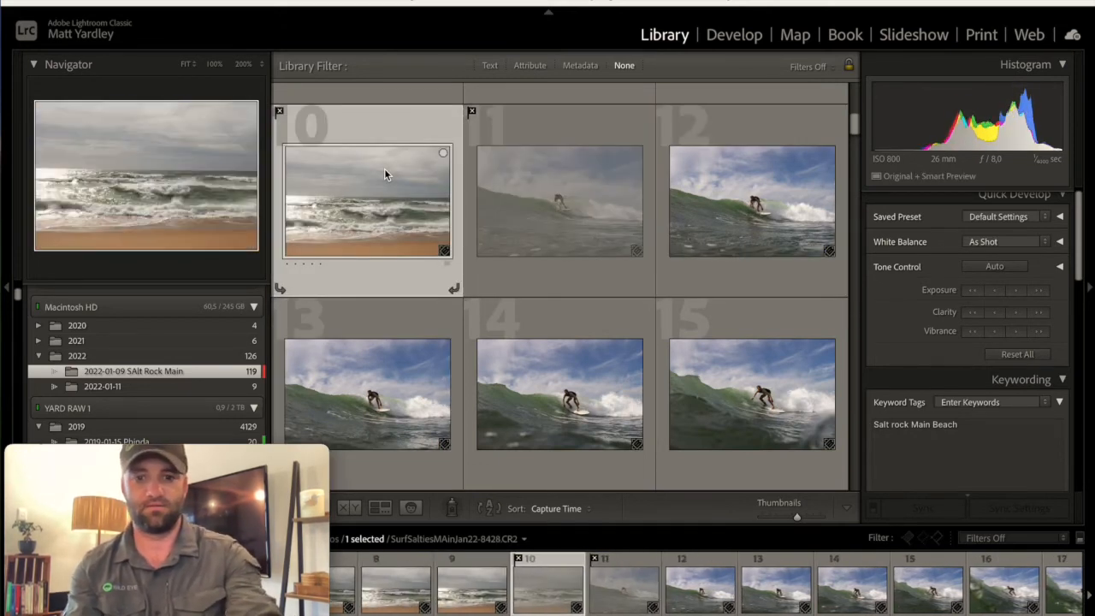
pyautogui.press('Right')
pyautogui.press('Right')
pyautogui.press('Left')
pyautogui.press('Left')
pyautogui.press('Right')
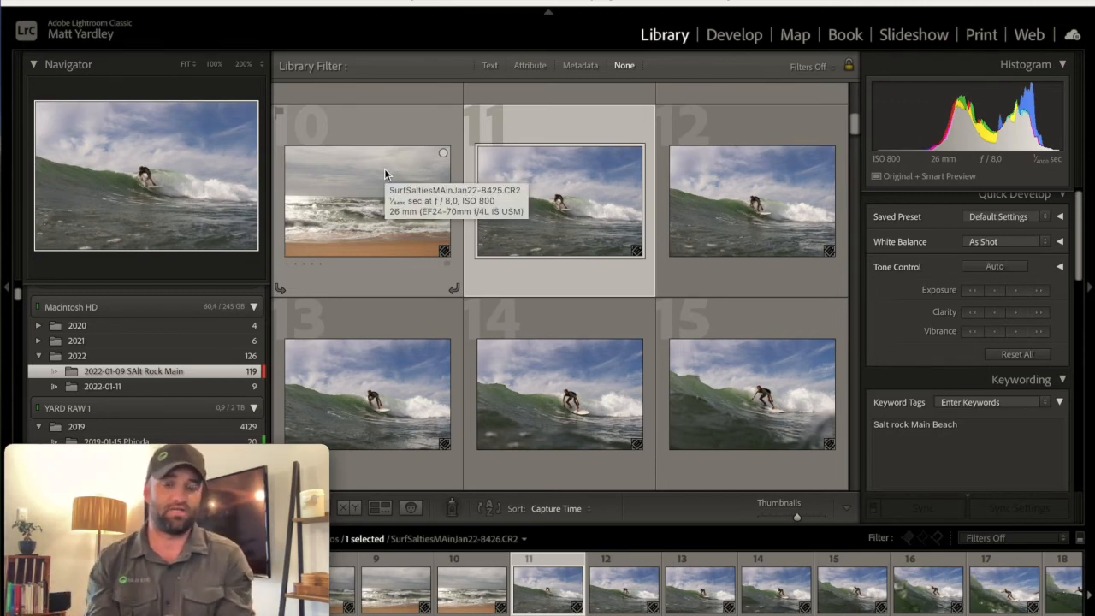
pyautogui.scroll(2, 384, 168)
pyautogui.click(373, 201)
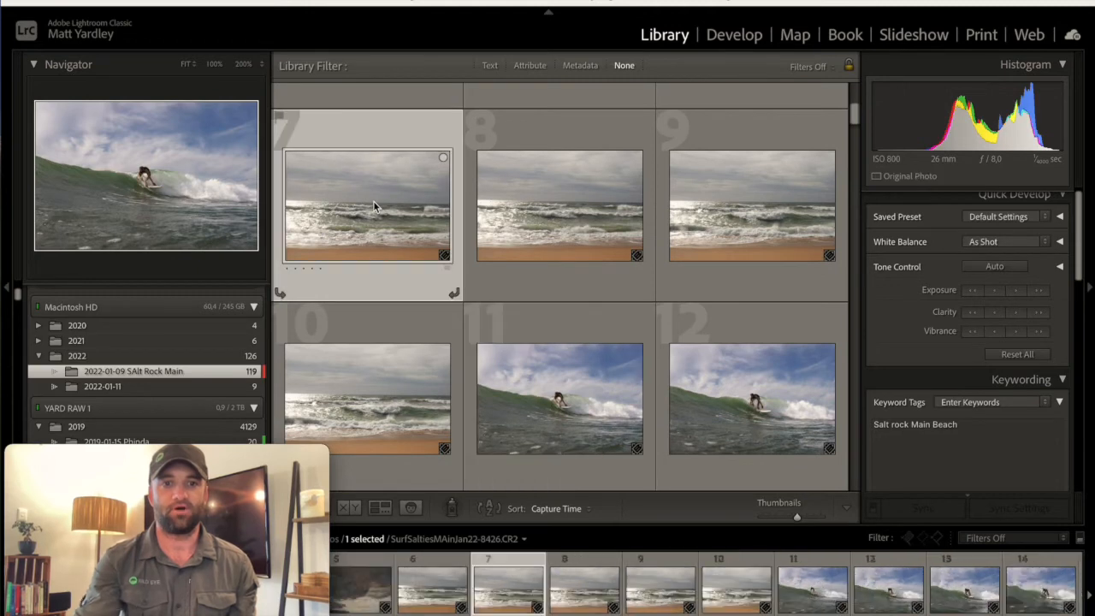
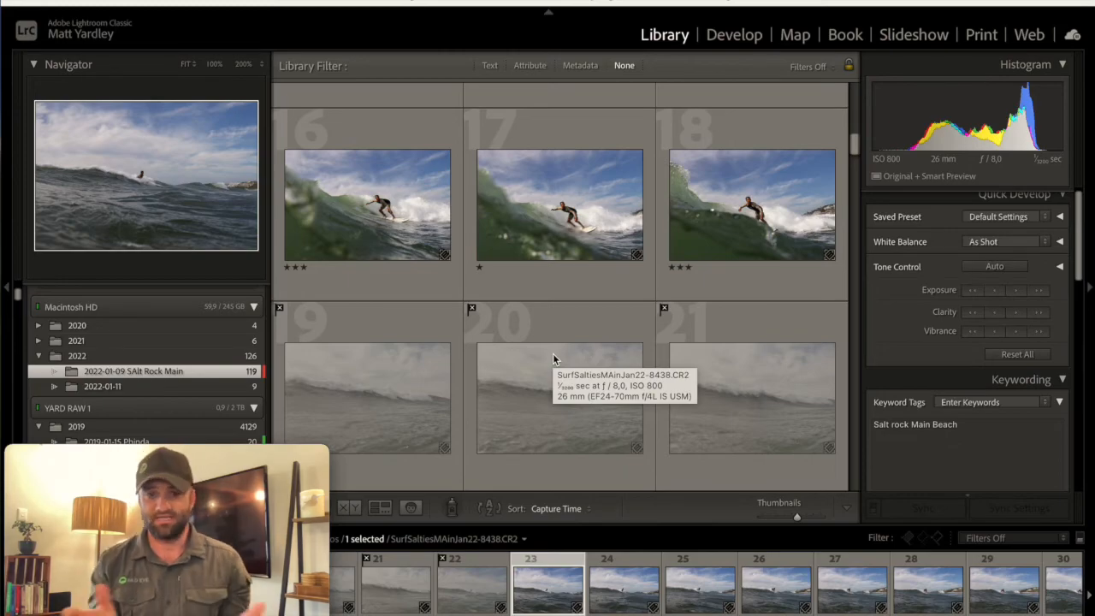
# Flag the first five photos in the folder as rejected.
pyautogui.scroll(-20, 553, 353)
pyautogui.scroll(20, 553, 353)
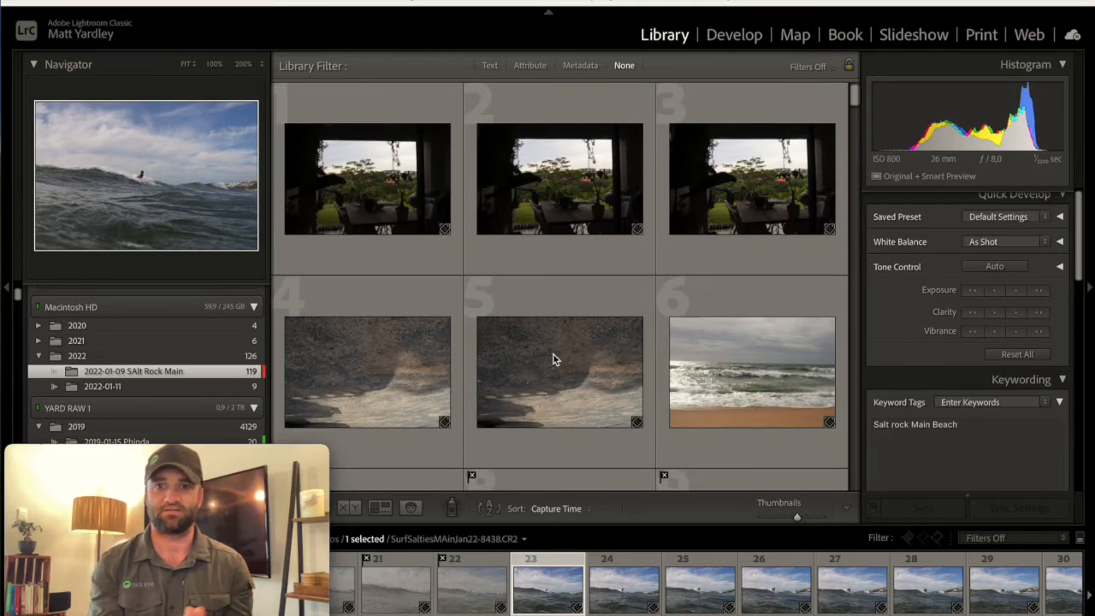
pyautogui.scroll(-1, 552, 359)
pyautogui.scroll(1, 552, 360)
pyautogui.click(411, 205)
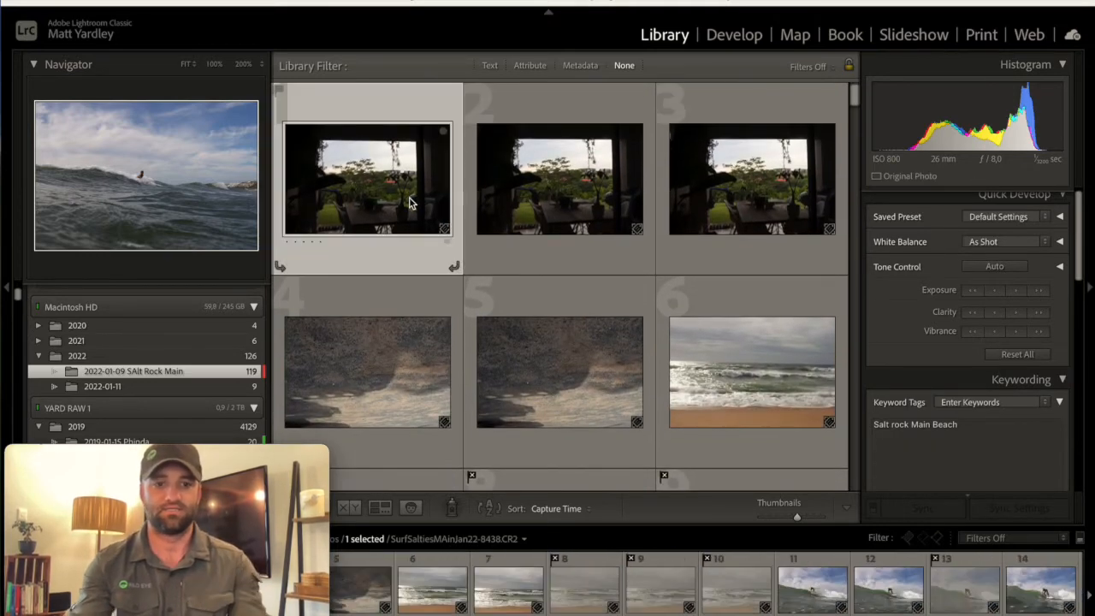
pyautogui.press('Right')
pyautogui.press('x')
pyautogui.press('x')
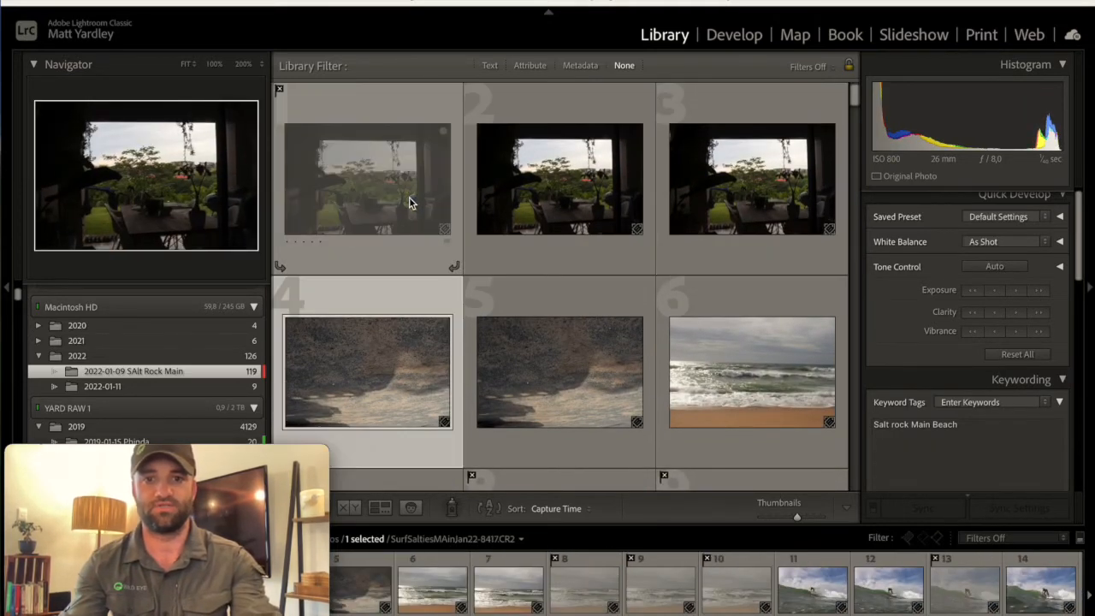
pyautogui.press('x')
pyautogui.press('x')
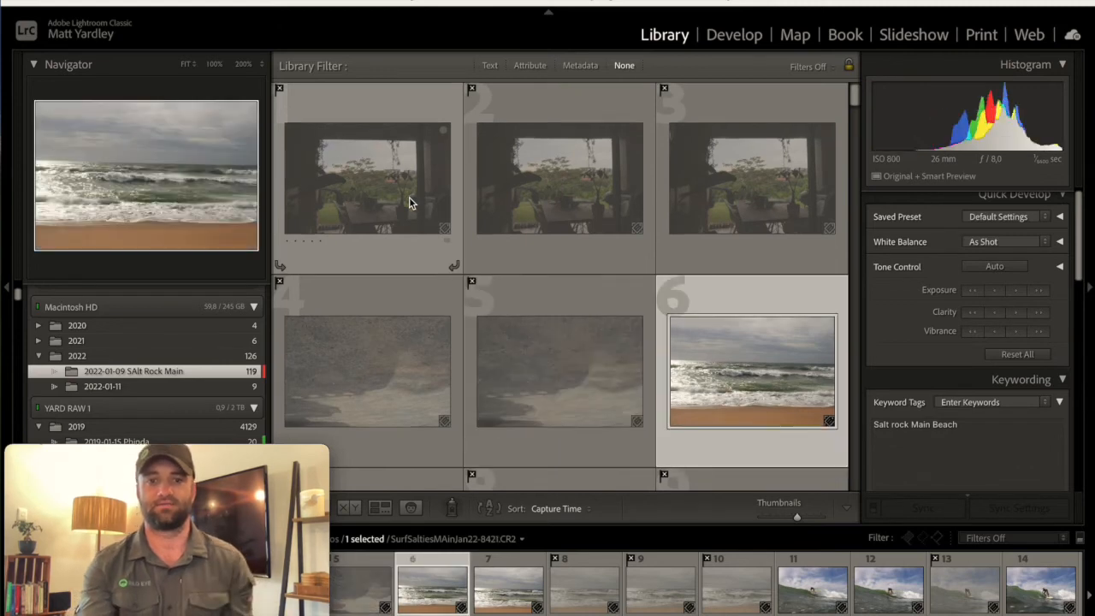
pyautogui.scroll(-1, 408, 202)
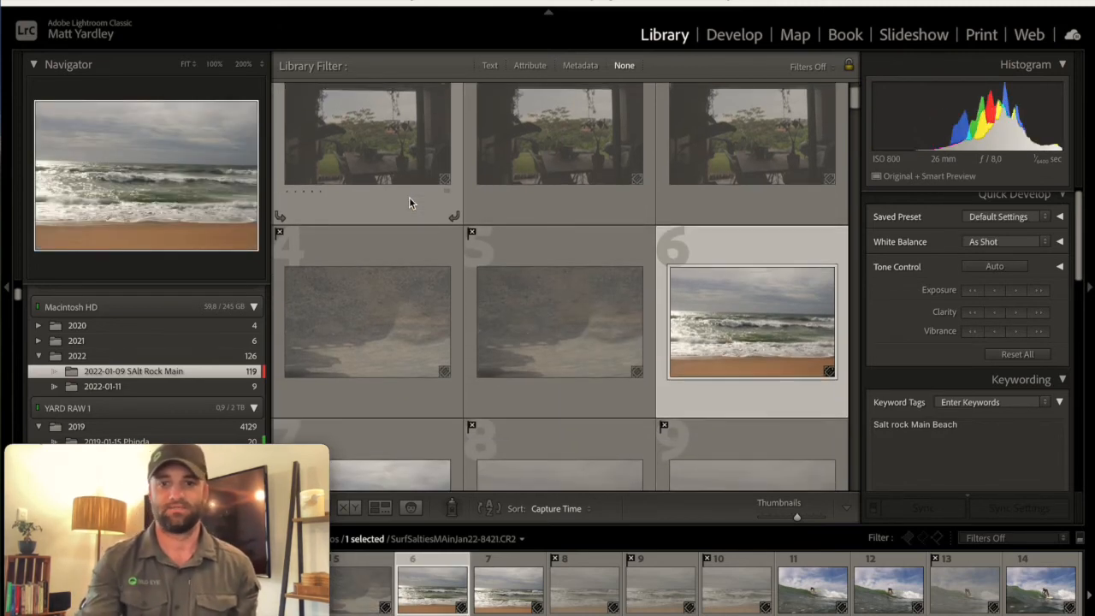
pyautogui.scroll(1, 409, 202)
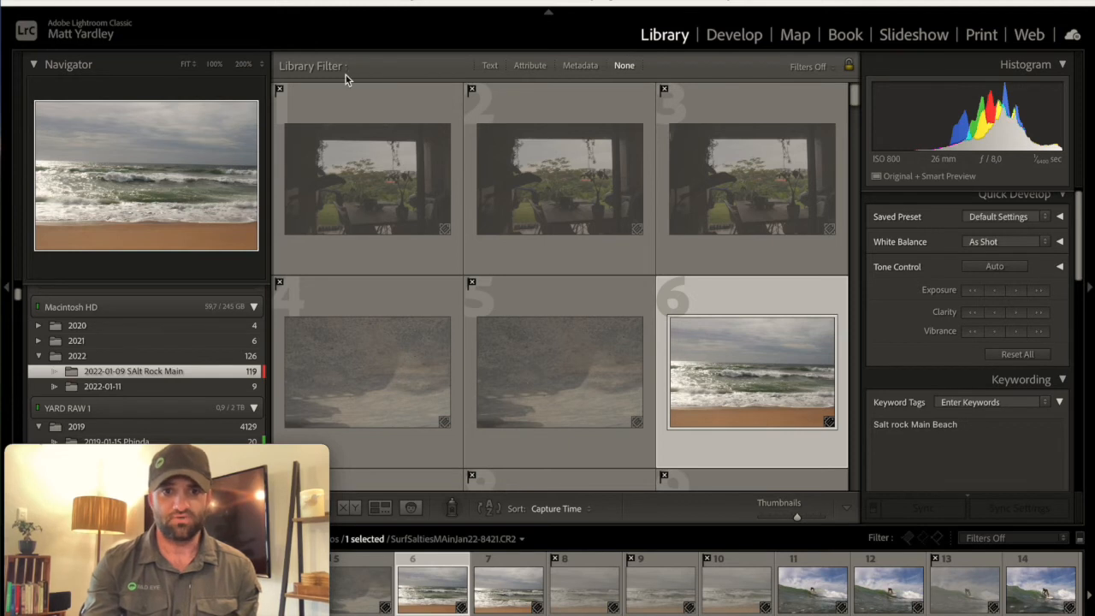
# Filter the folder by attribute to 3 stars and higher, 5 stars, and one star and higher, and clear the rating filter.
pyautogui.click(524, 67)
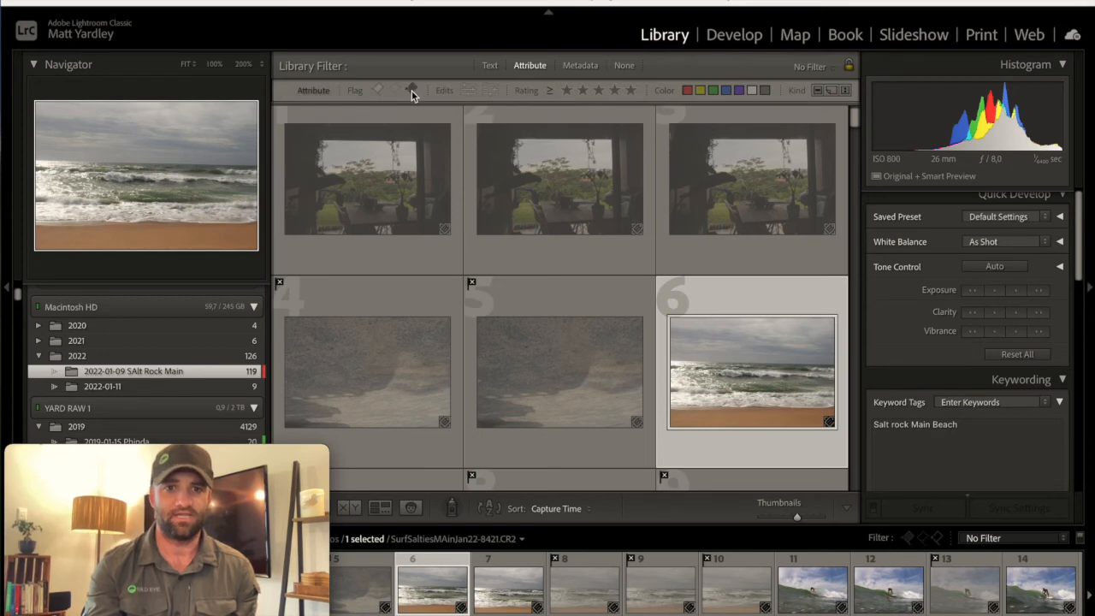
pyautogui.click(599, 91)
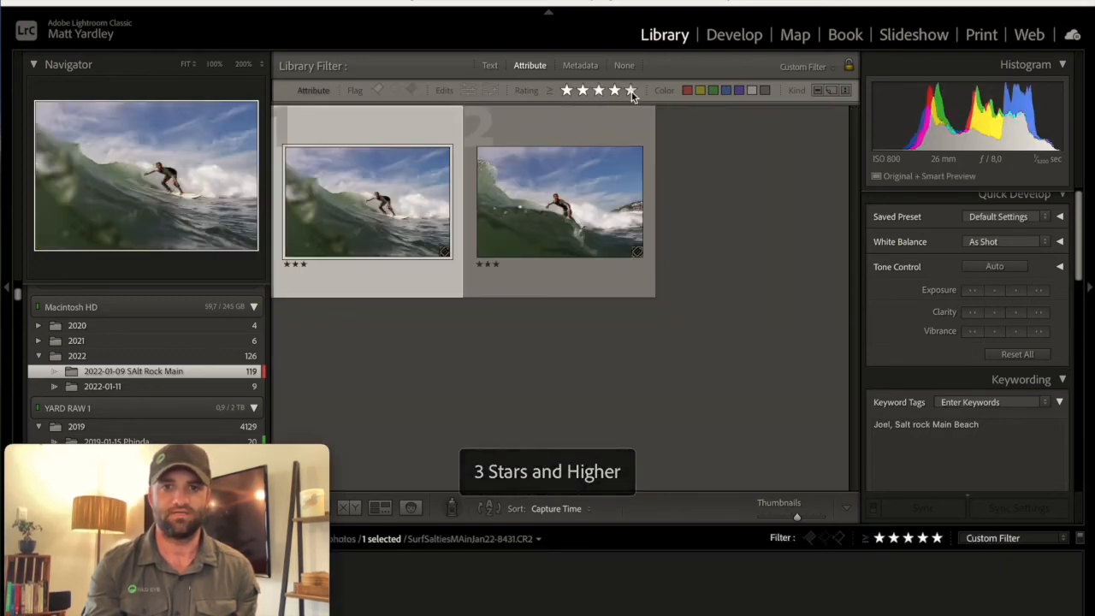
pyautogui.click(631, 90)
pyautogui.click(565, 91)
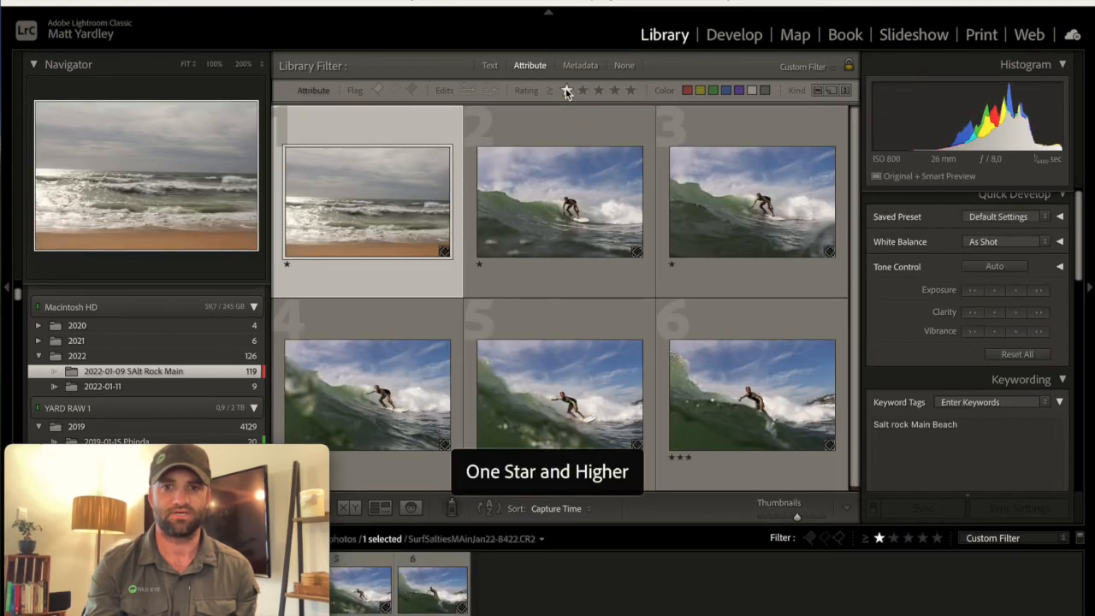
pyautogui.click(566, 90)
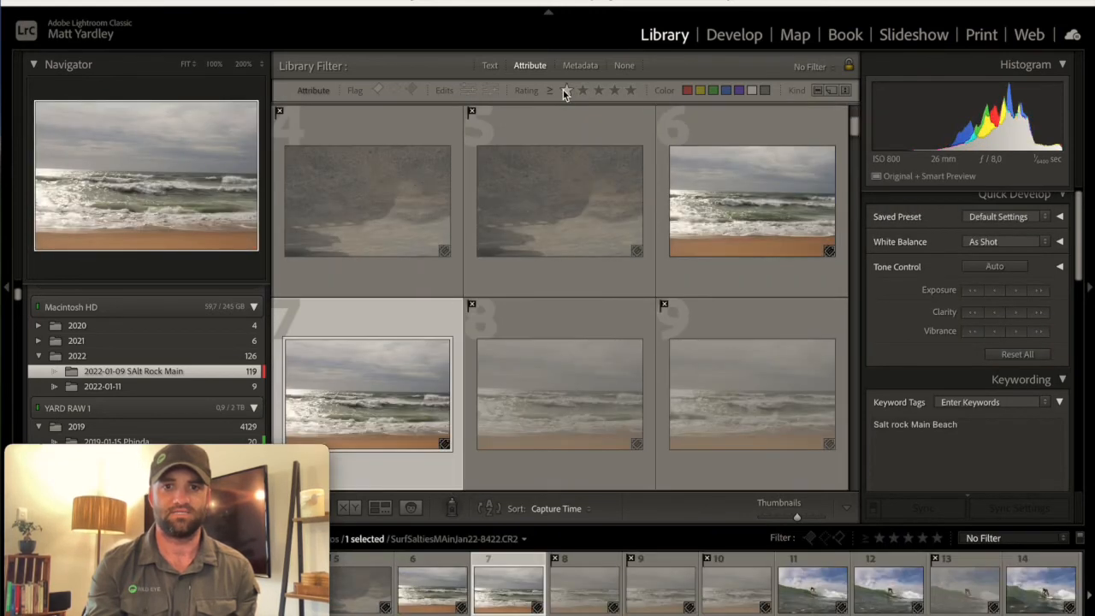
# Filter the folder to show only rejected photos and look through them.
pyautogui.click(410, 92)
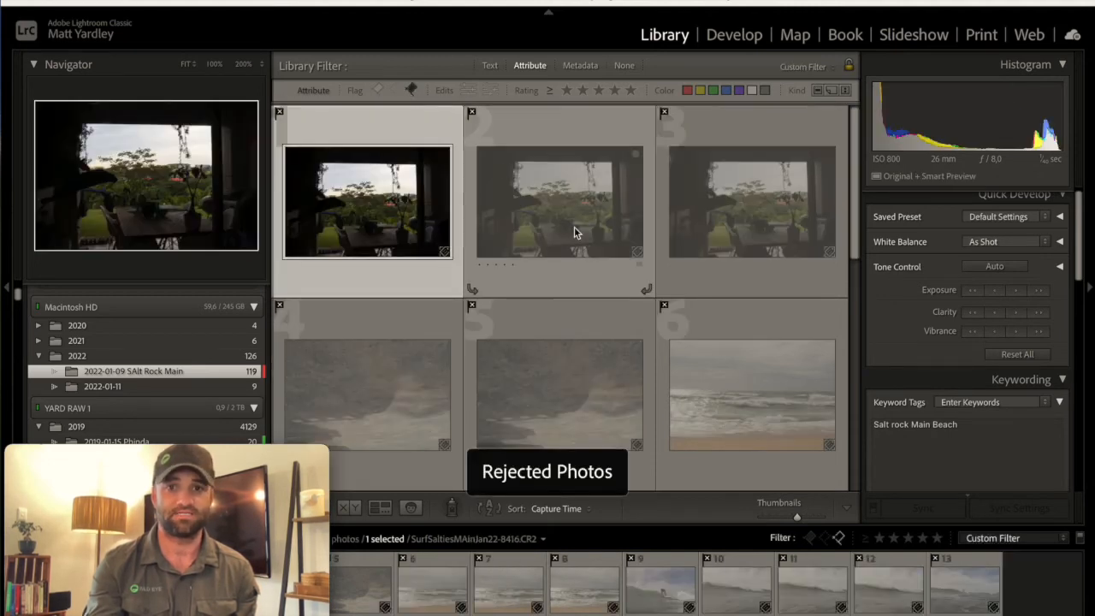
pyautogui.scroll(-5, 574, 227)
pyautogui.scroll(5, 573, 226)
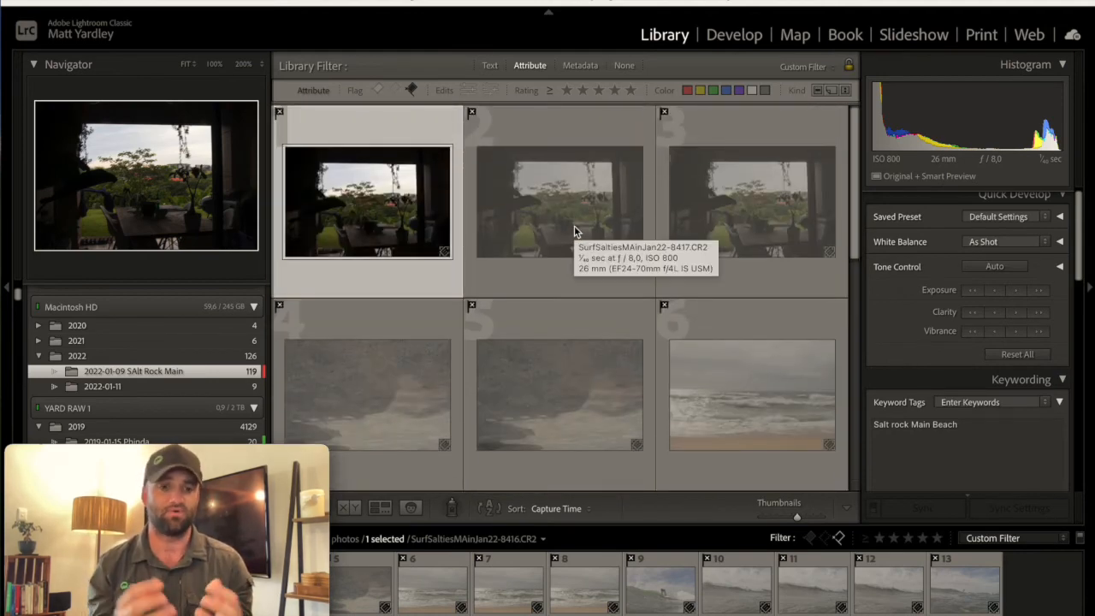
pyautogui.scroll(-5, 574, 231)
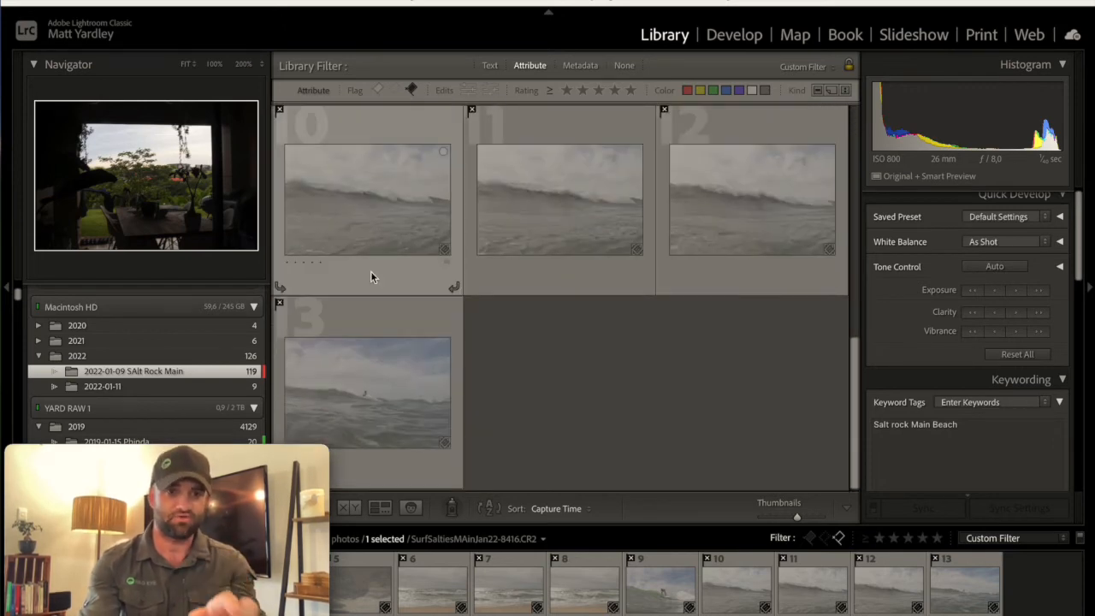
pyautogui.scroll(3, 360, 272)
pyautogui.scroll(3, 356, 272)
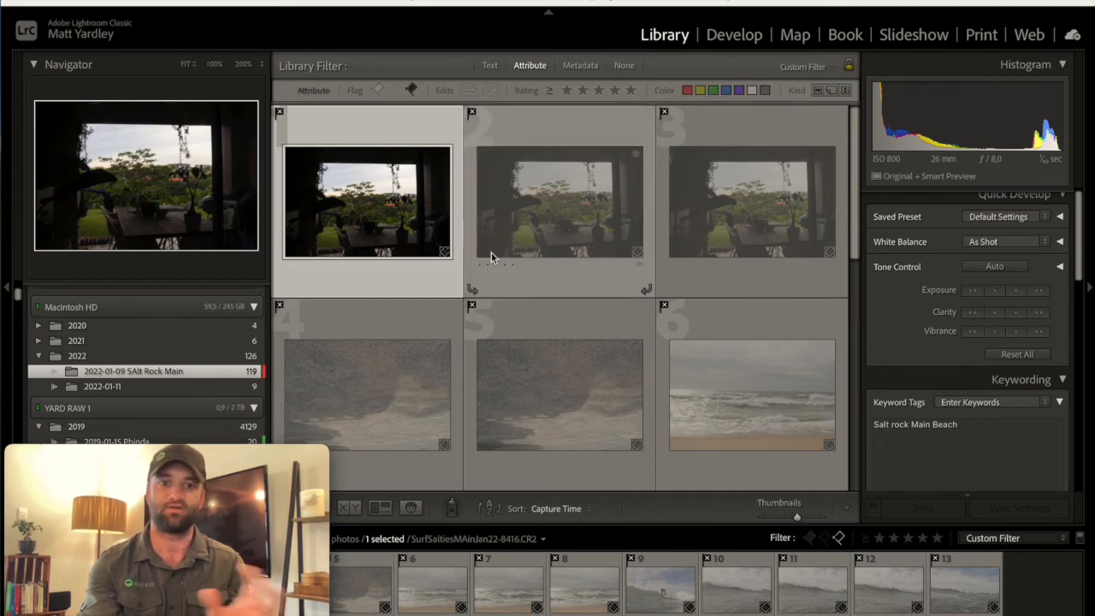
pyautogui.scroll(-2, 491, 252)
pyautogui.scroll(-2, 491, 251)
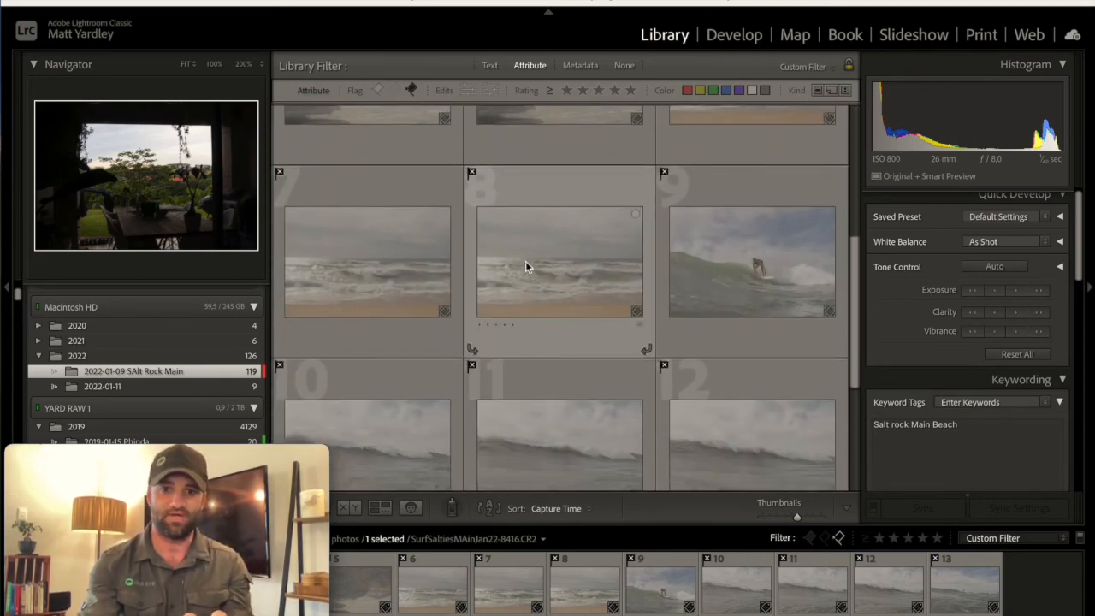
# Select all the filtered rejected photos and delete them from disk.
pyautogui.click(525, 266)
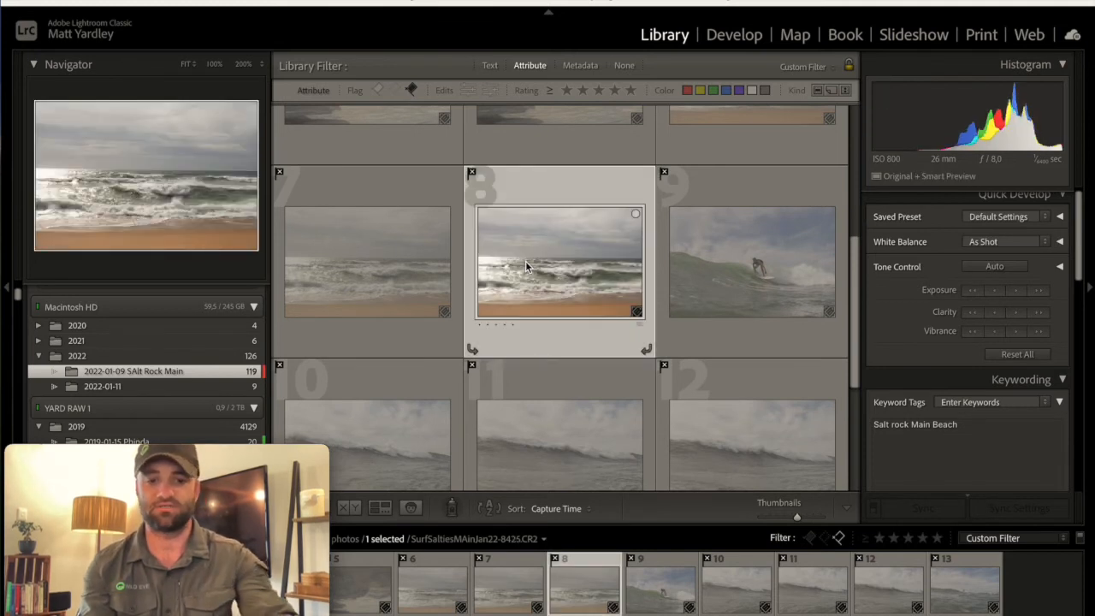
pyautogui.press('super+a')
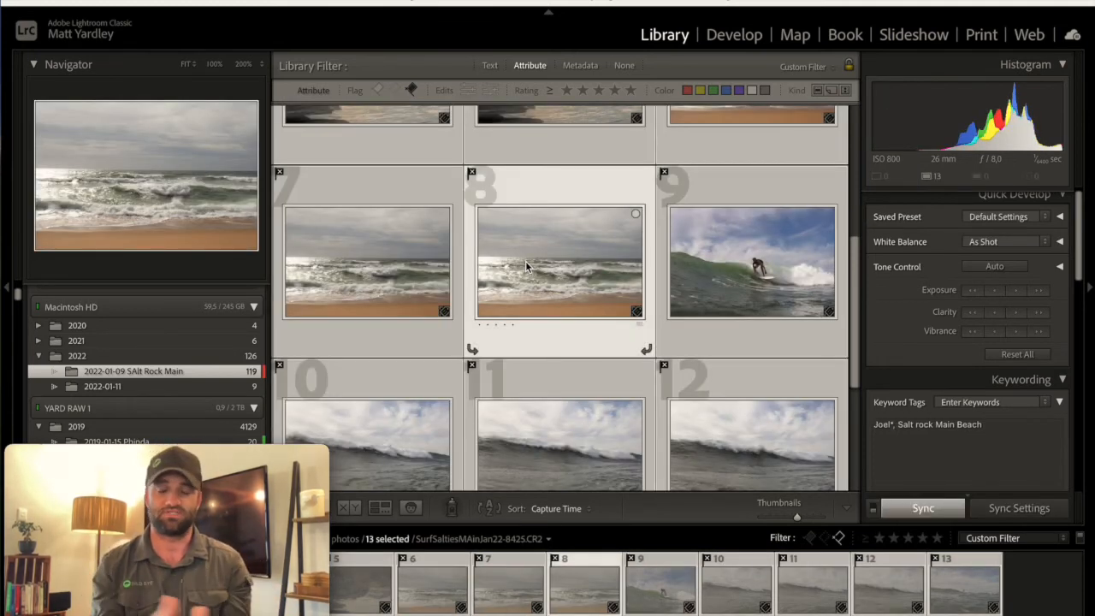
pyautogui.rightClick(525, 261)
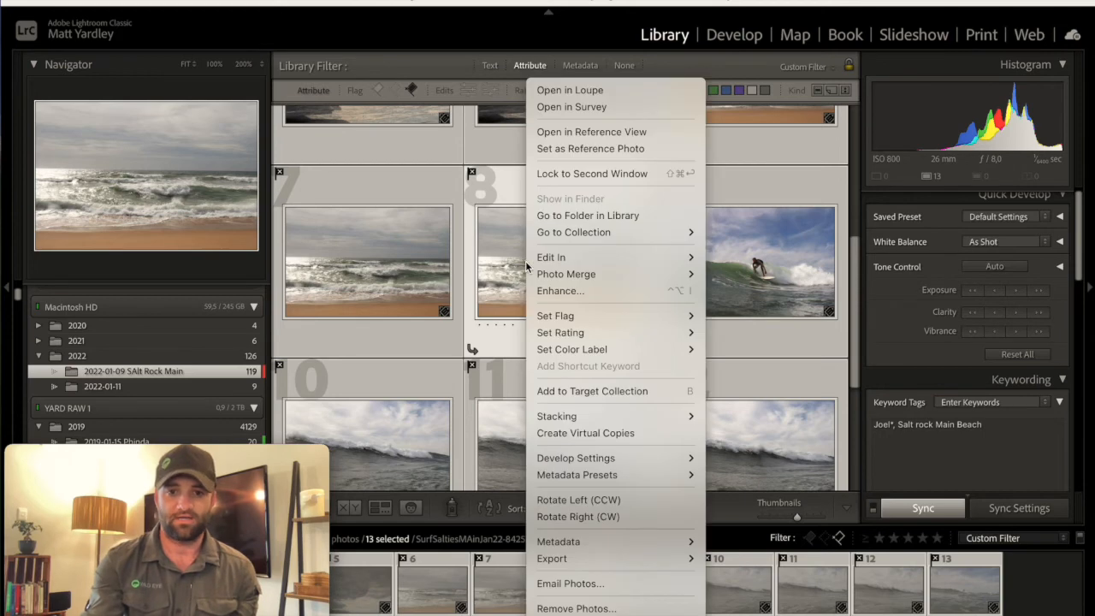
pyautogui.click(638, 608)
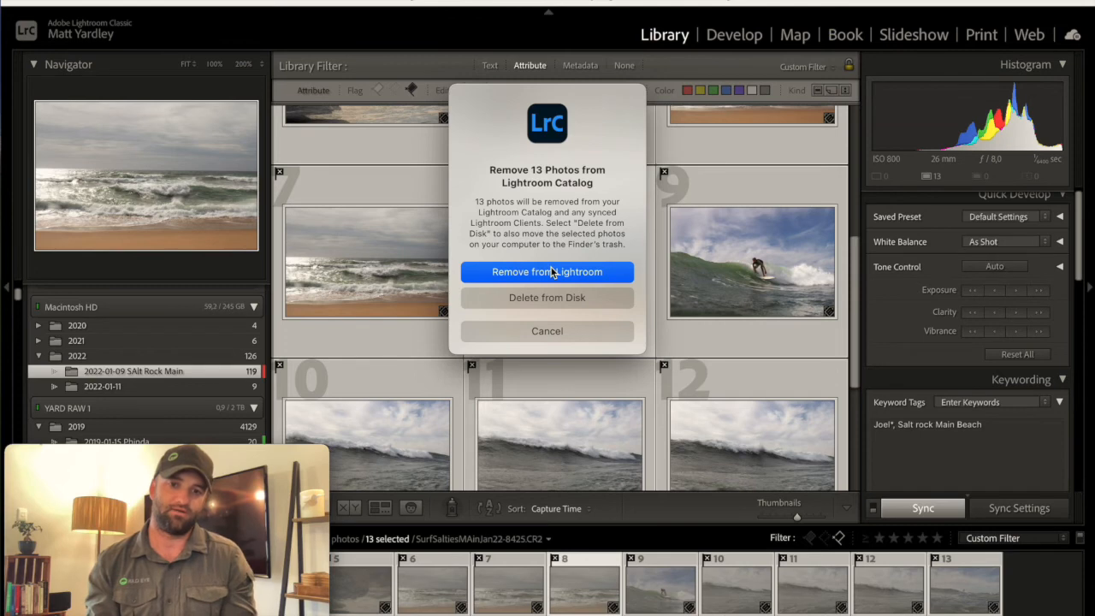
pyautogui.click(548, 296)
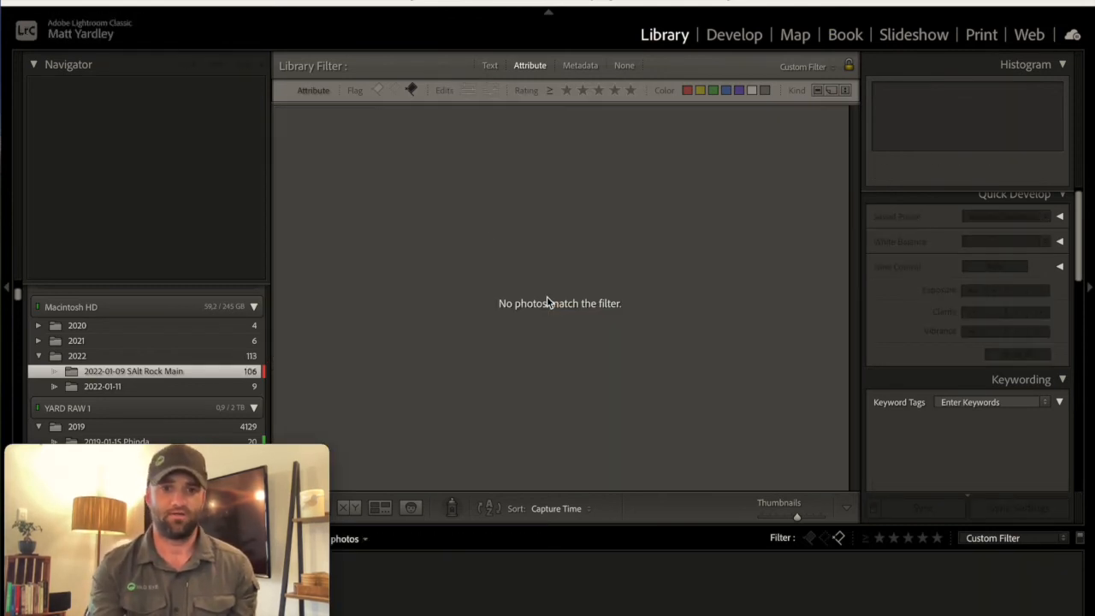
# Turn off the rejected-photos filter, look through the remaining photos and select the second one.
pyautogui.click(412, 91)
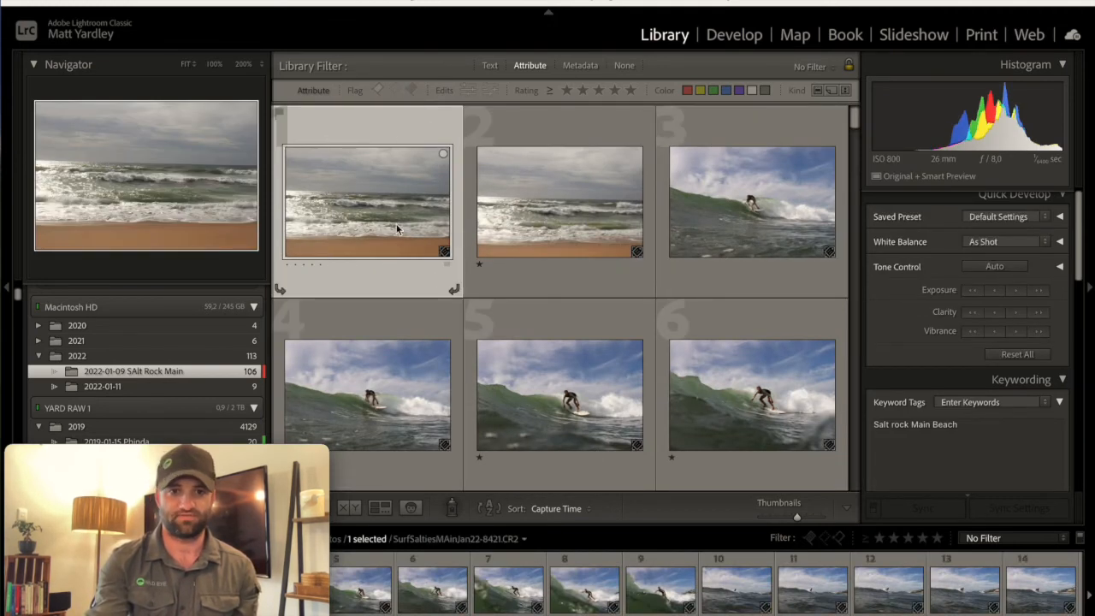
pyautogui.scroll(-1, 359, 226)
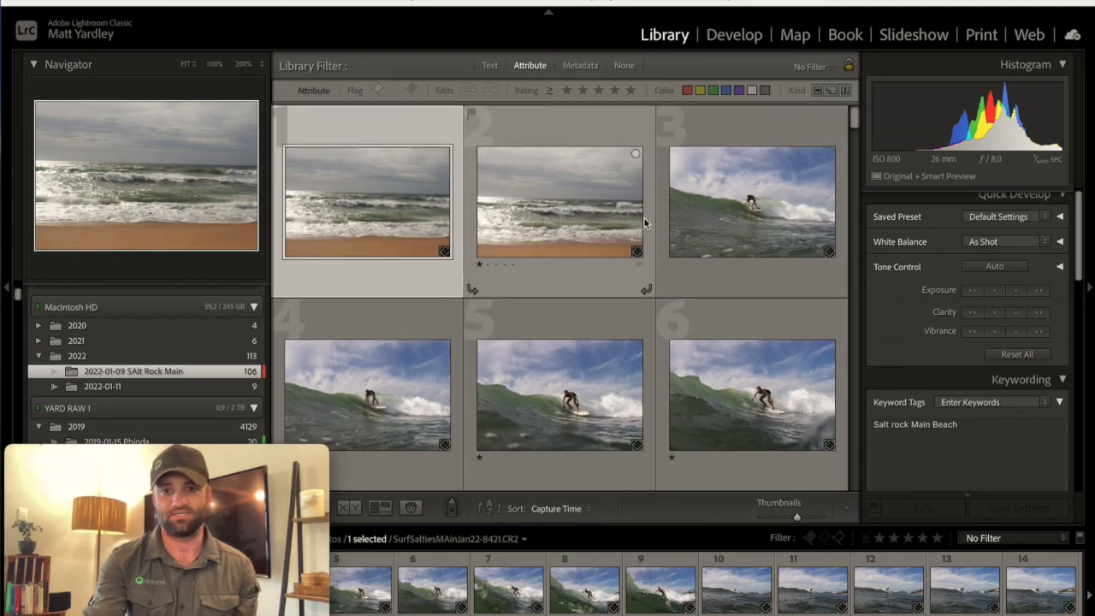
pyautogui.scroll(-10, 732, 224)
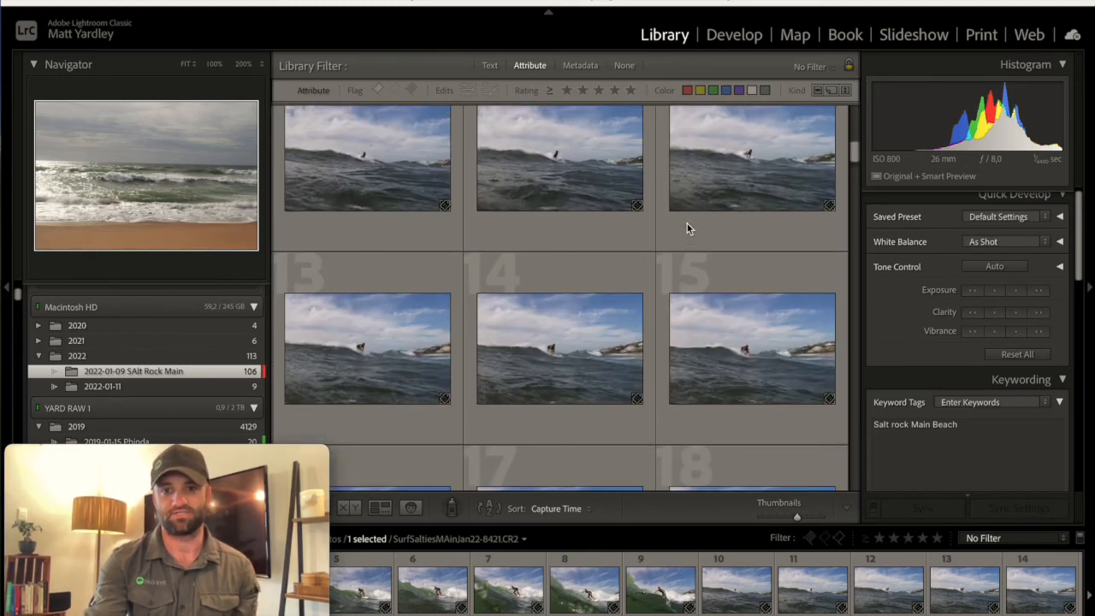
pyautogui.scroll(10, 688, 227)
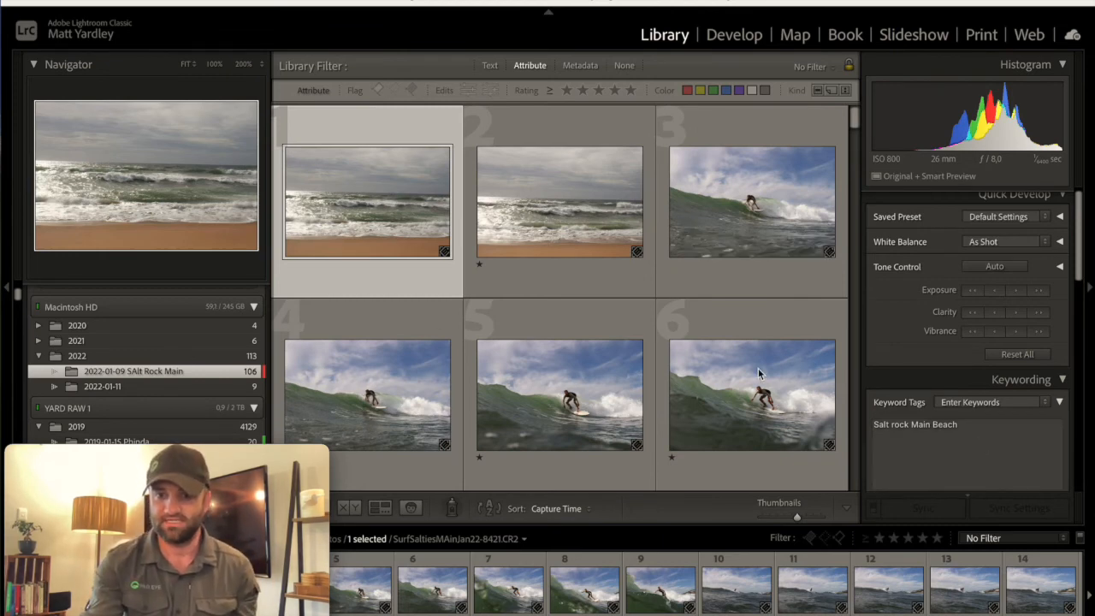
pyautogui.click(538, 390)
pyautogui.scroll(-1, 538, 389)
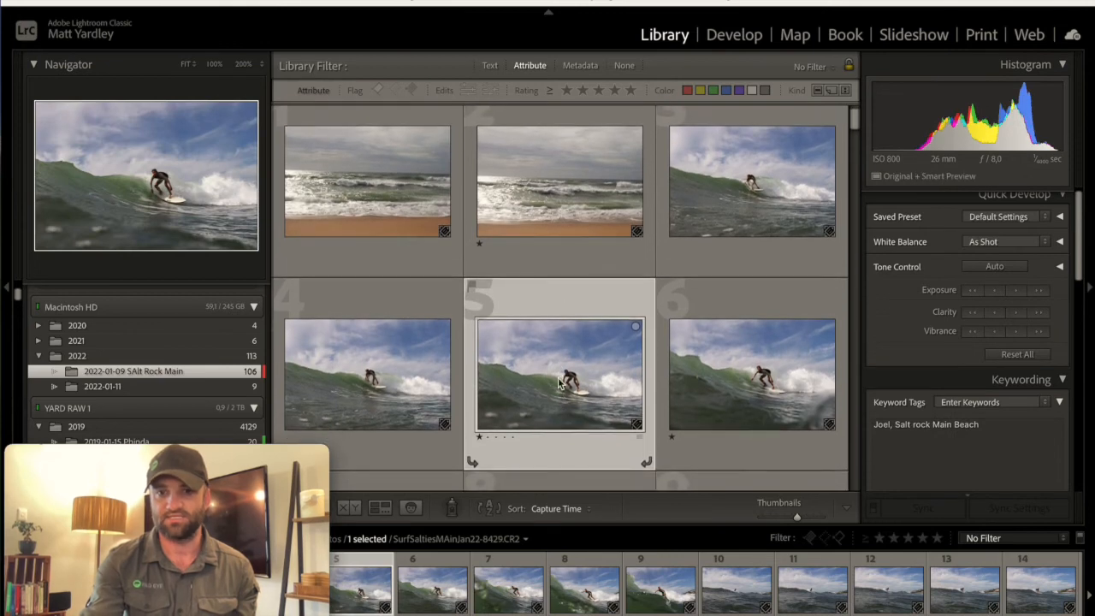
pyautogui.scroll(1, 568, 265)
pyautogui.click(566, 223)
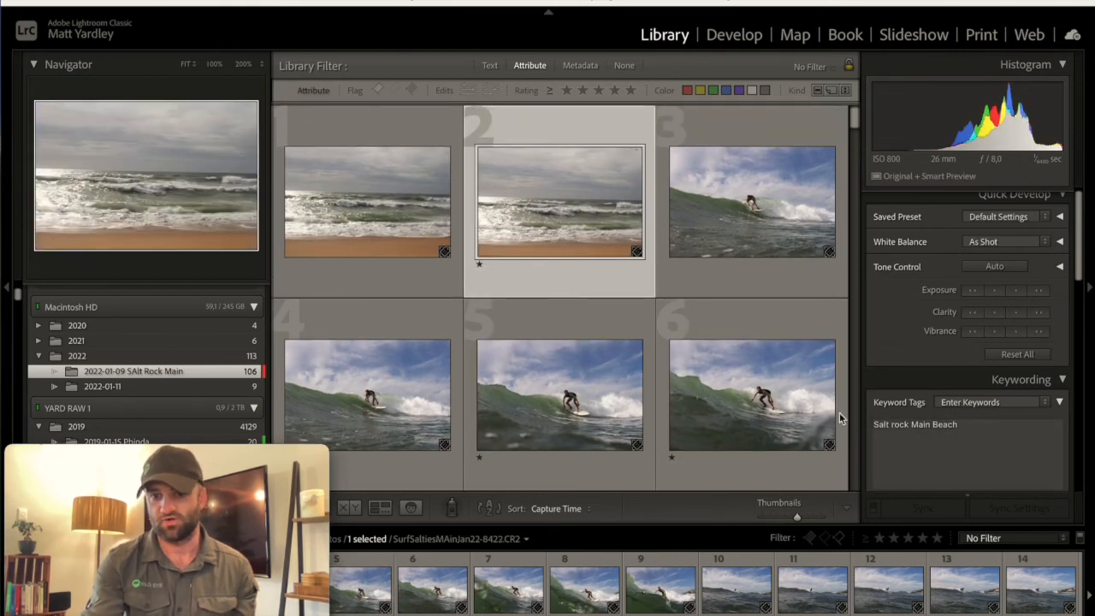
# Select photos 49 to 54 in the 2022-01-09 SAlt Rock Main folder and add the surfer's name as a keyword.
pyautogui.click(540, 391)
pyautogui.scroll(-2, 562, 390)
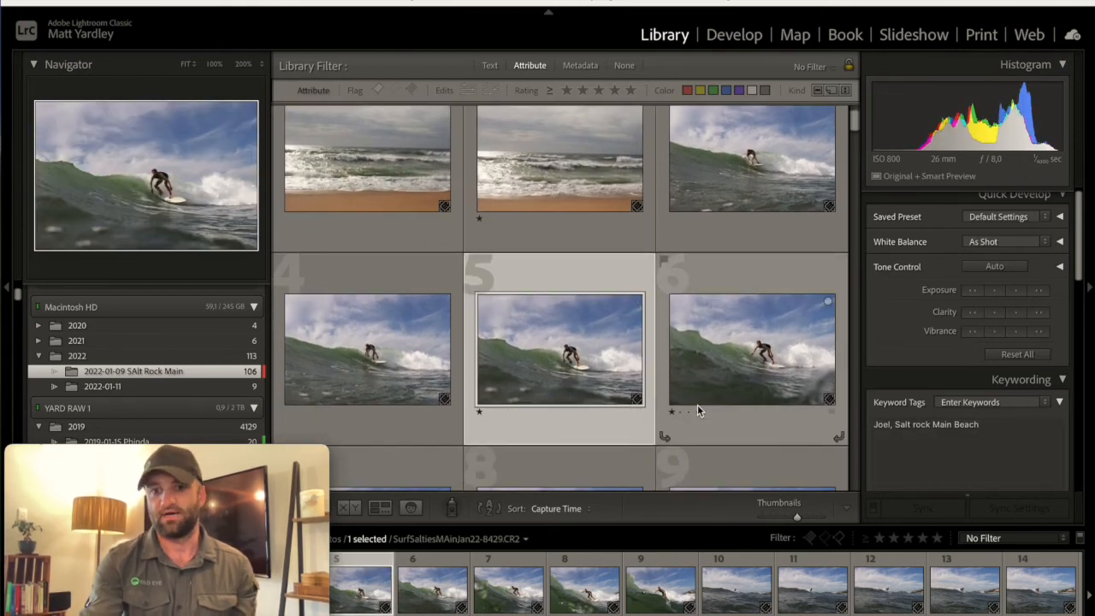
pyautogui.scroll(-15, 697, 404)
pyautogui.scroll(-20, 697, 405)
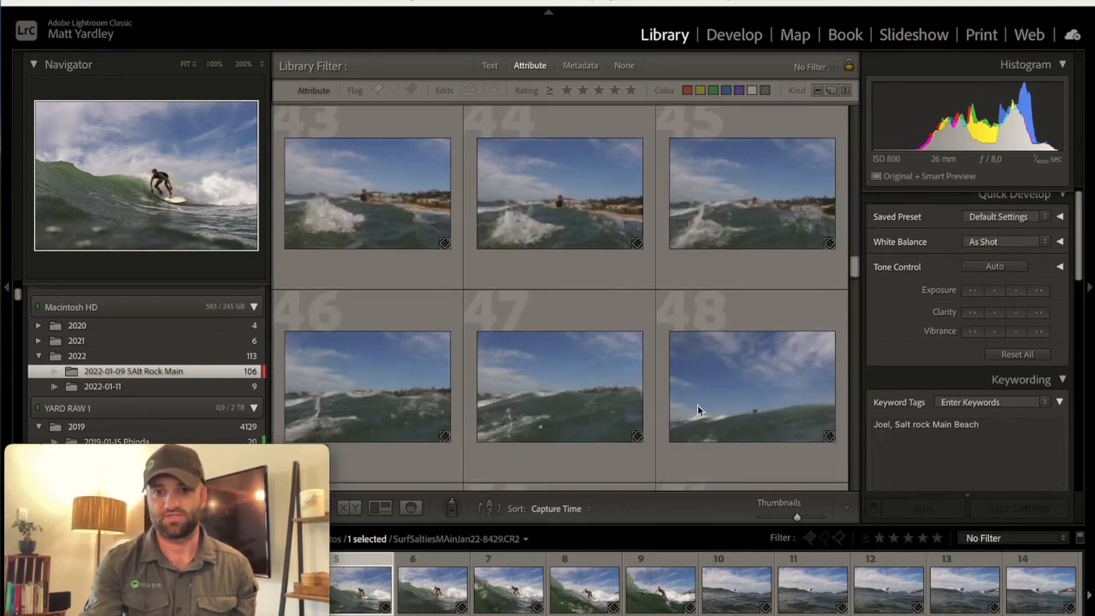
pyautogui.scroll(-2, 697, 404)
pyautogui.click(404, 176)
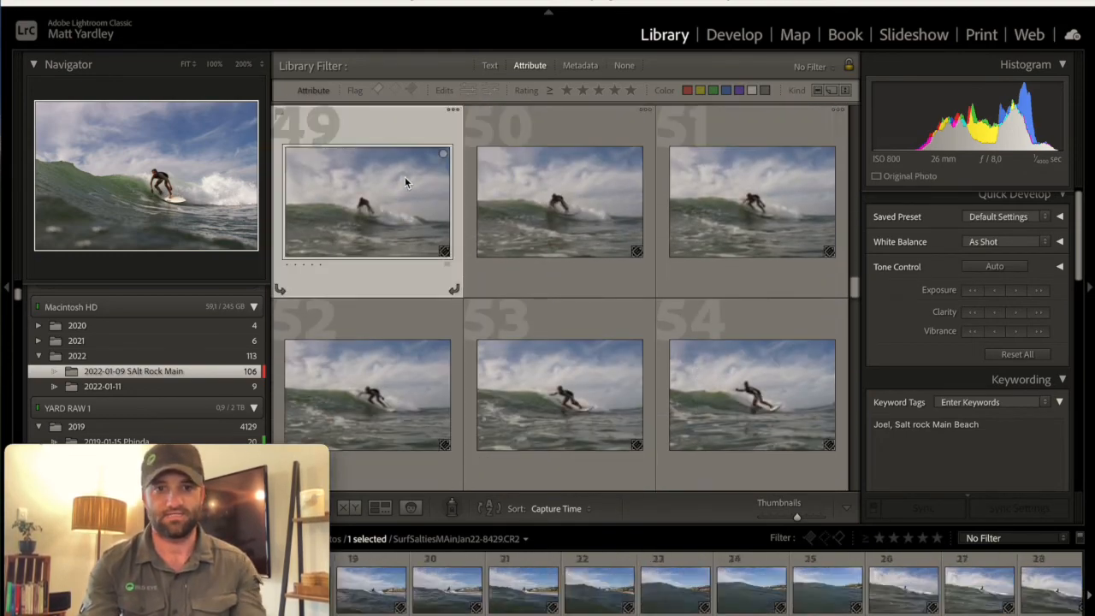
pyautogui.keyDown('shift'); pyautogui.click(776, 401); pyautogui.keyUp('shift')
pyautogui.click(962, 433)
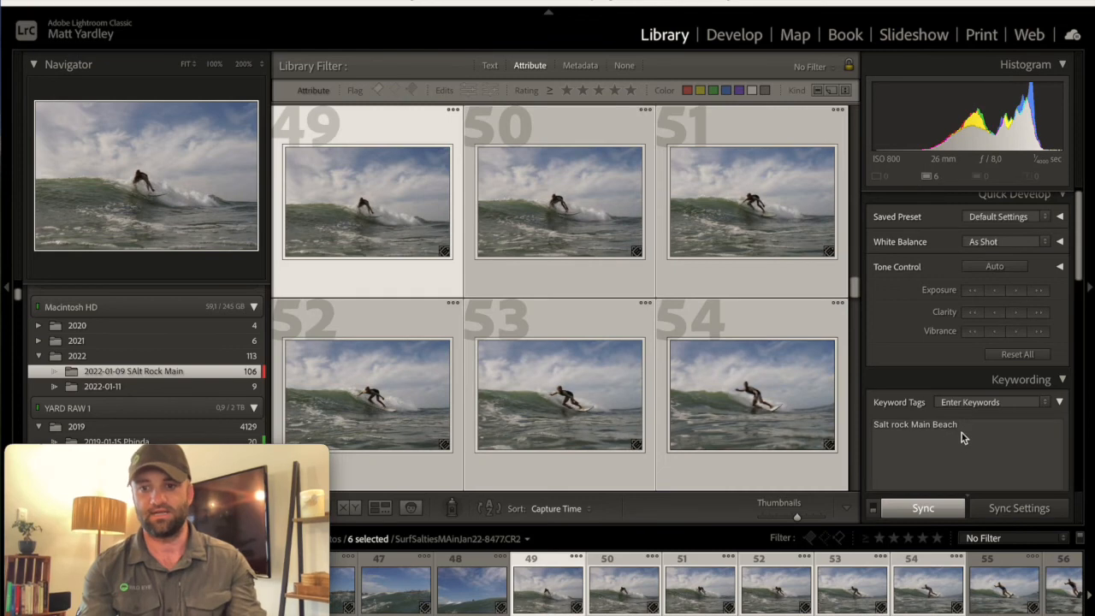
pyautogui.write(', JOEL')
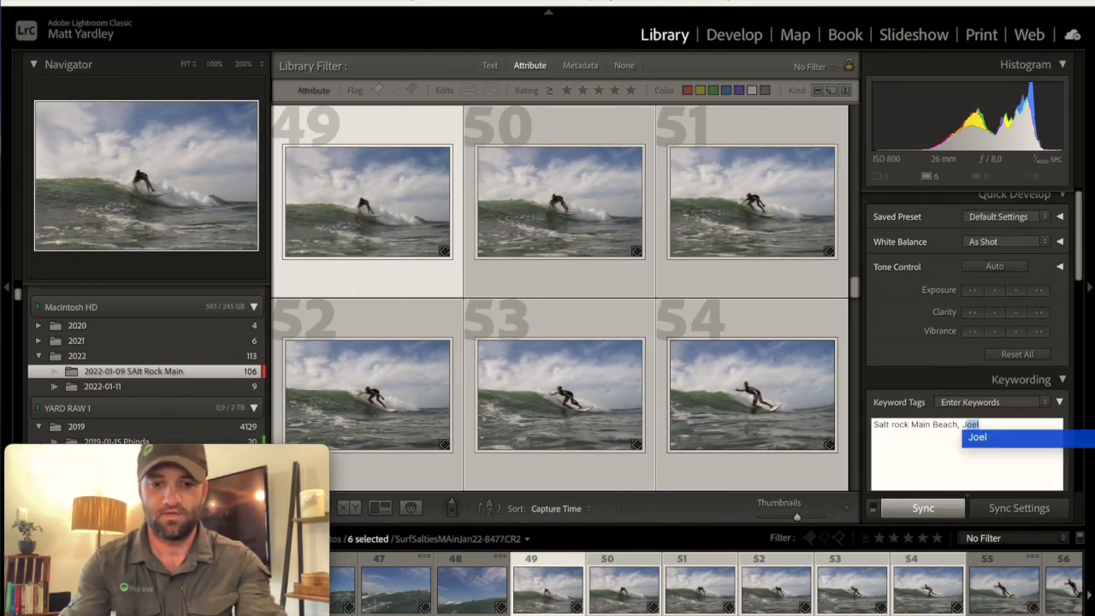
pyautogui.press('BackSpace')
pyautogui.press('BackSpace')
pyautogui.press('BackSpace')
pyautogui.press('BackSpace')
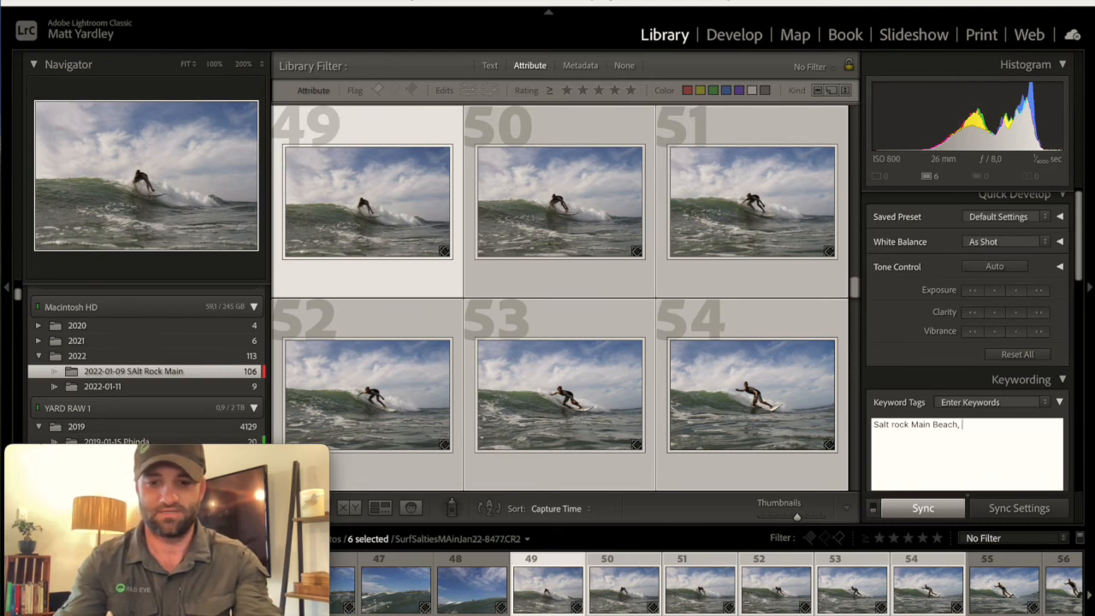
pyautogui.write('joel')
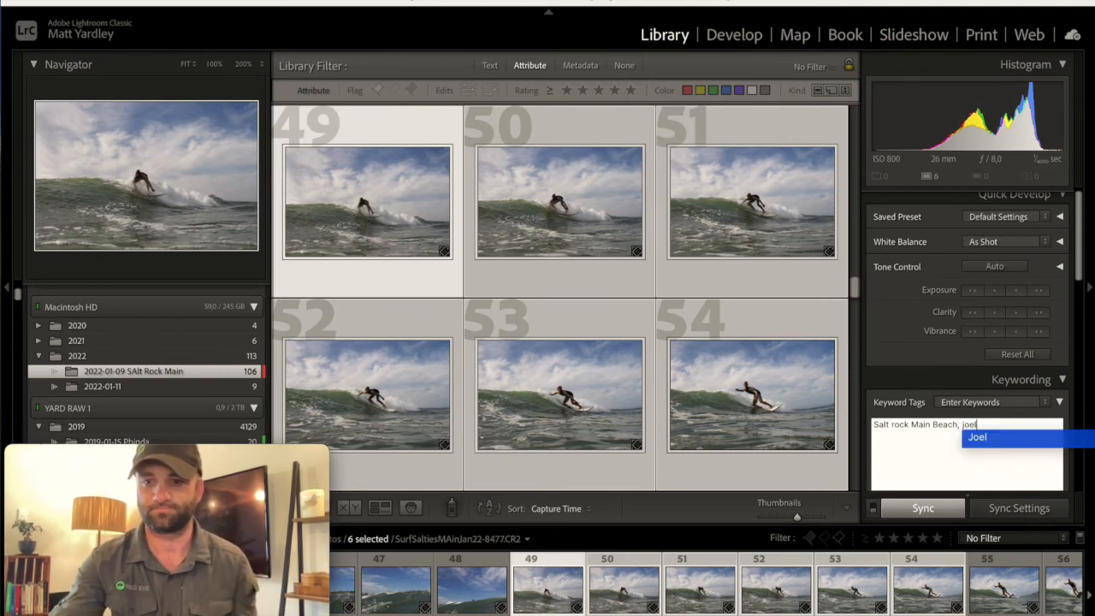
pyautogui.press('Return')
pyautogui.scroll(-1, 958, 455)
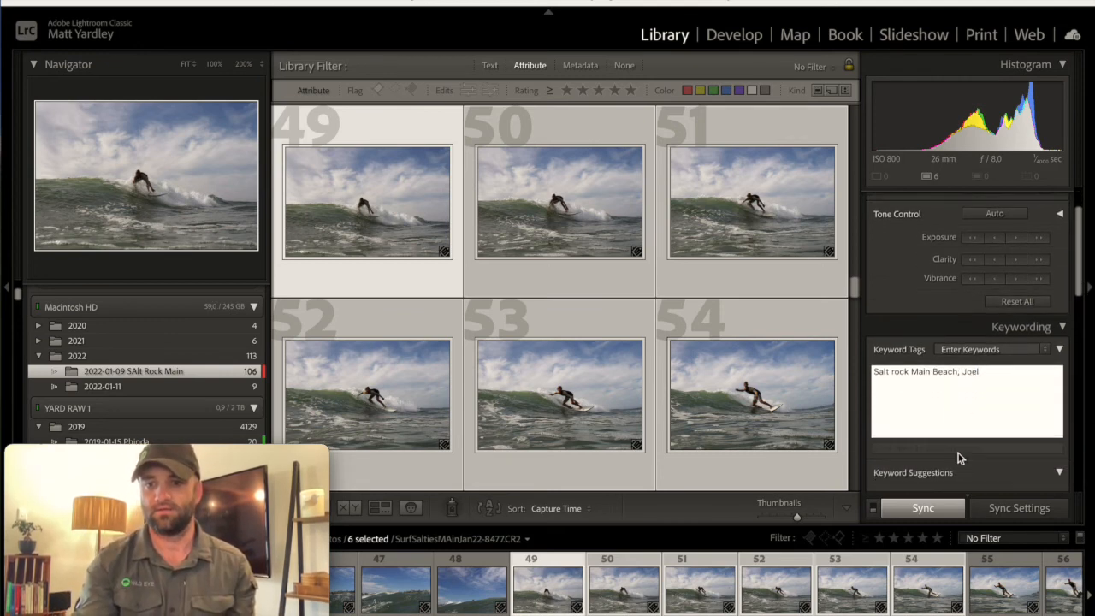
pyautogui.press('Return')
# Filter the folder by text on Keywords containing the surfer's name and look through the matching photos.
pyautogui.scroll(2, 809, 383)
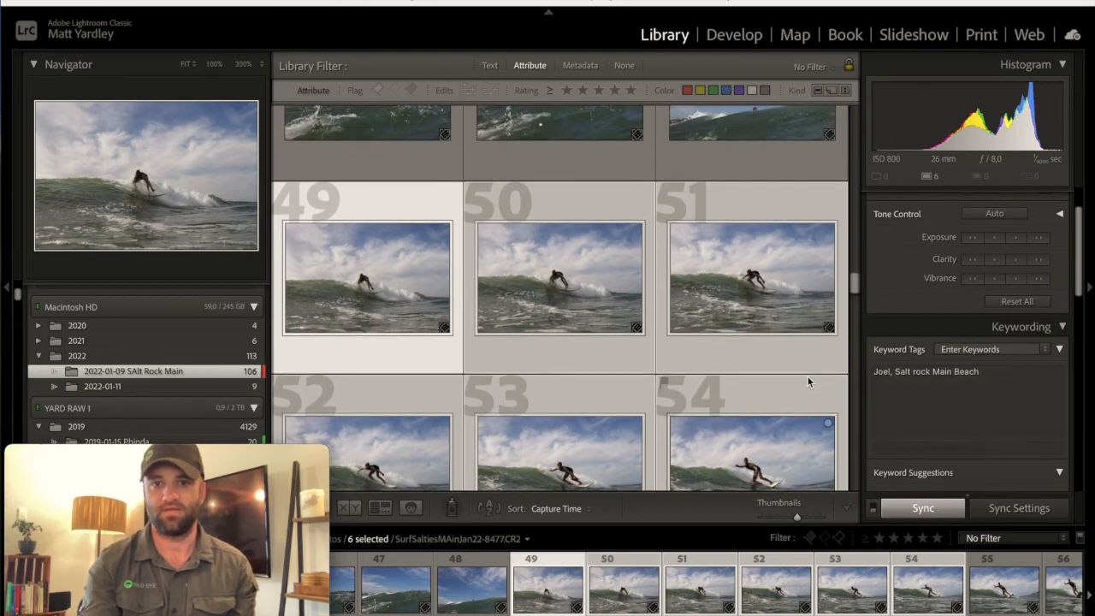
pyautogui.scroll(1, 689, 313)
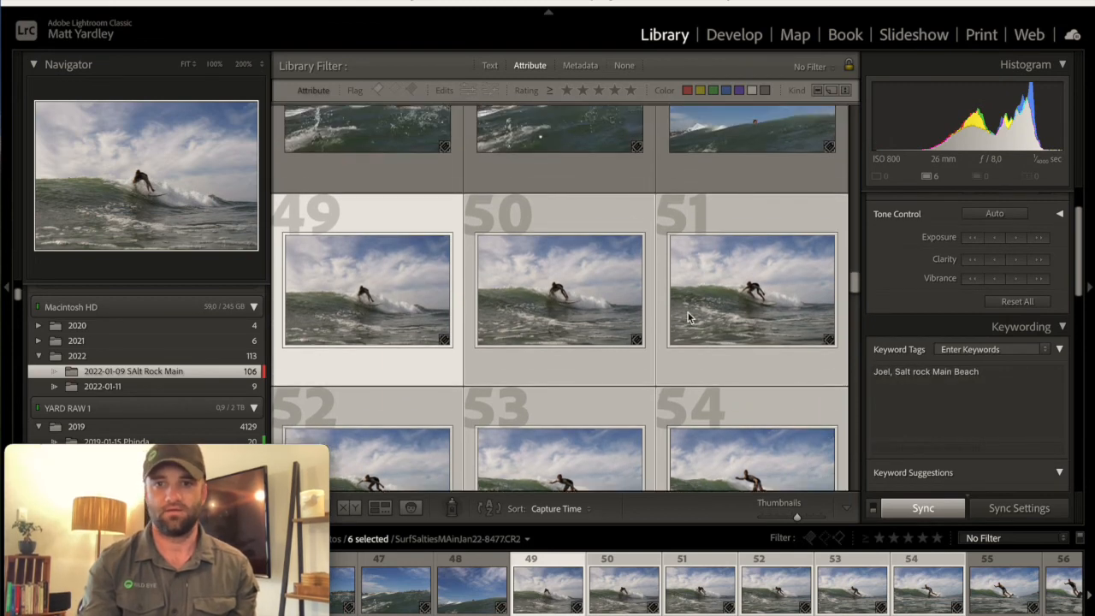
pyautogui.click(490, 69)
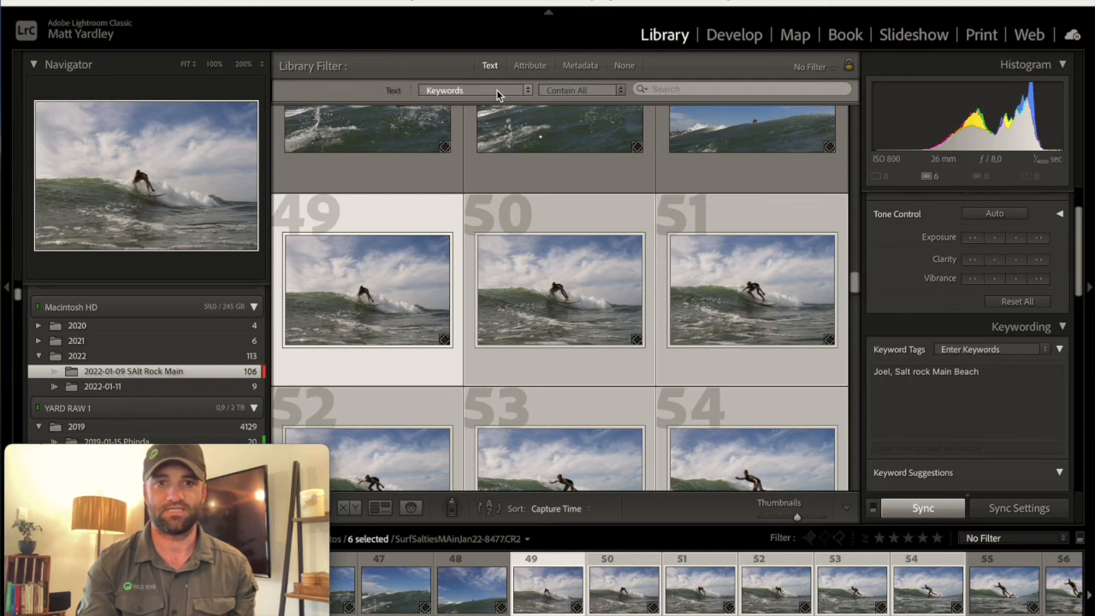
pyautogui.click(496, 89)
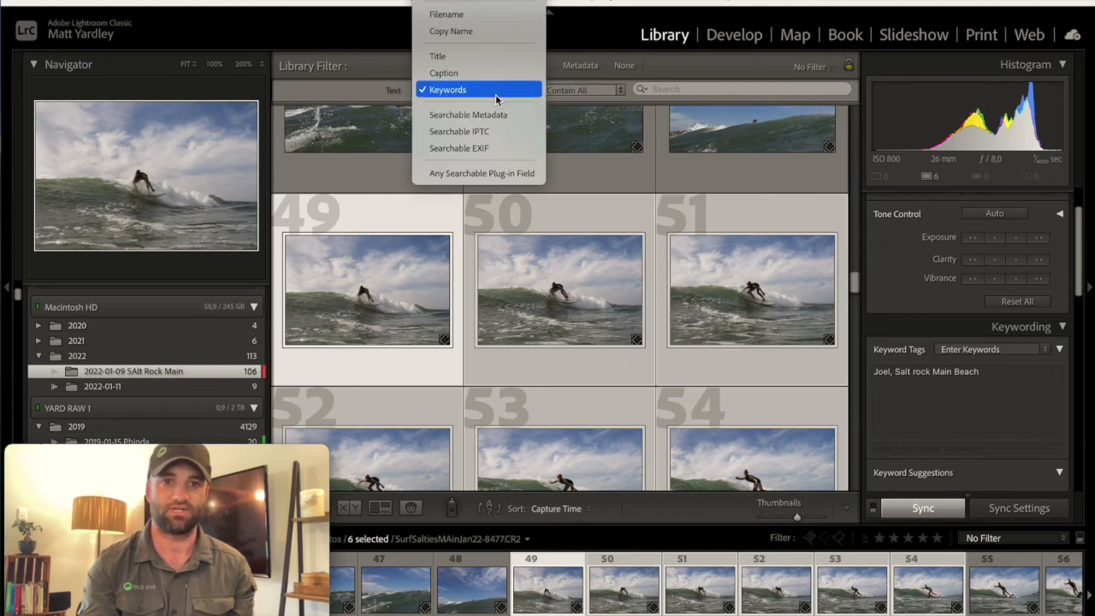
pyautogui.click(501, 91)
pyautogui.click(719, 89)
pyautogui.write('joel')
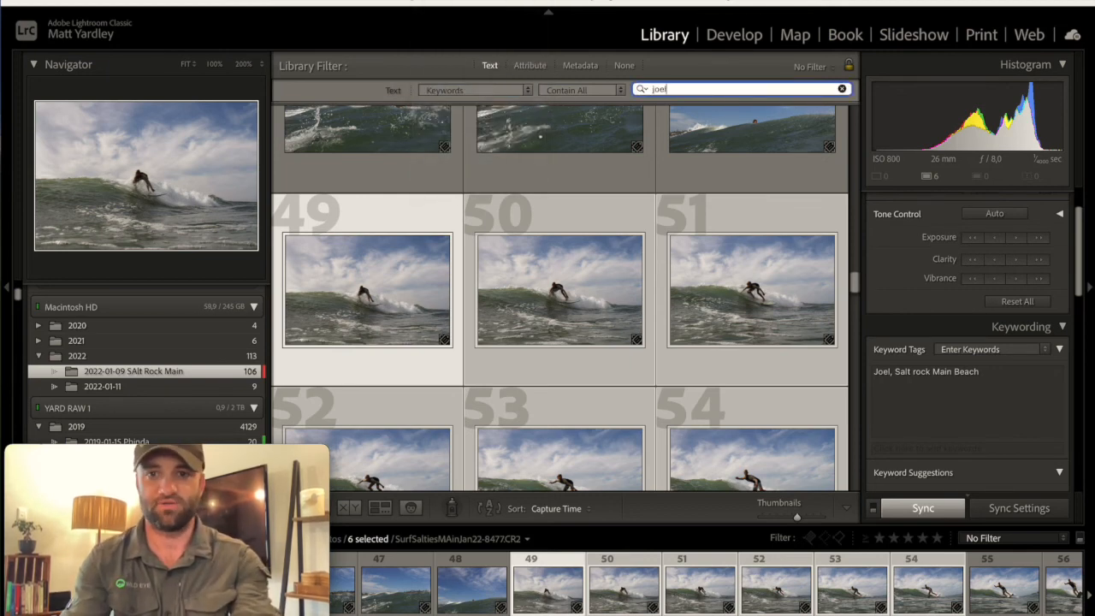
pyautogui.press('Return')
pyautogui.scroll(3, 664, 262)
pyautogui.scroll(-5, 665, 260)
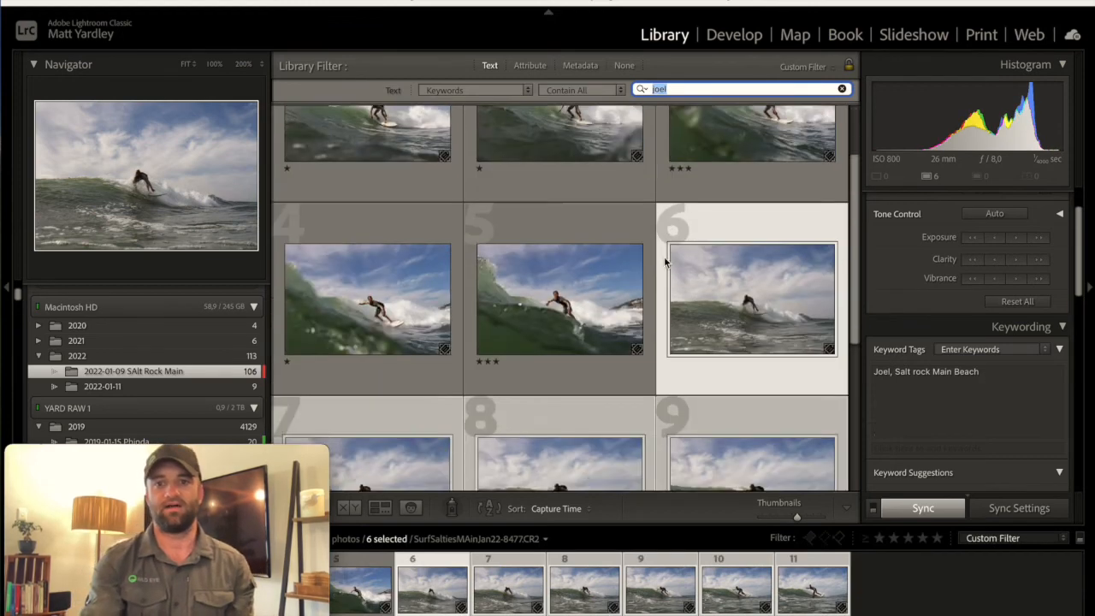
pyautogui.scroll(5, 664, 260)
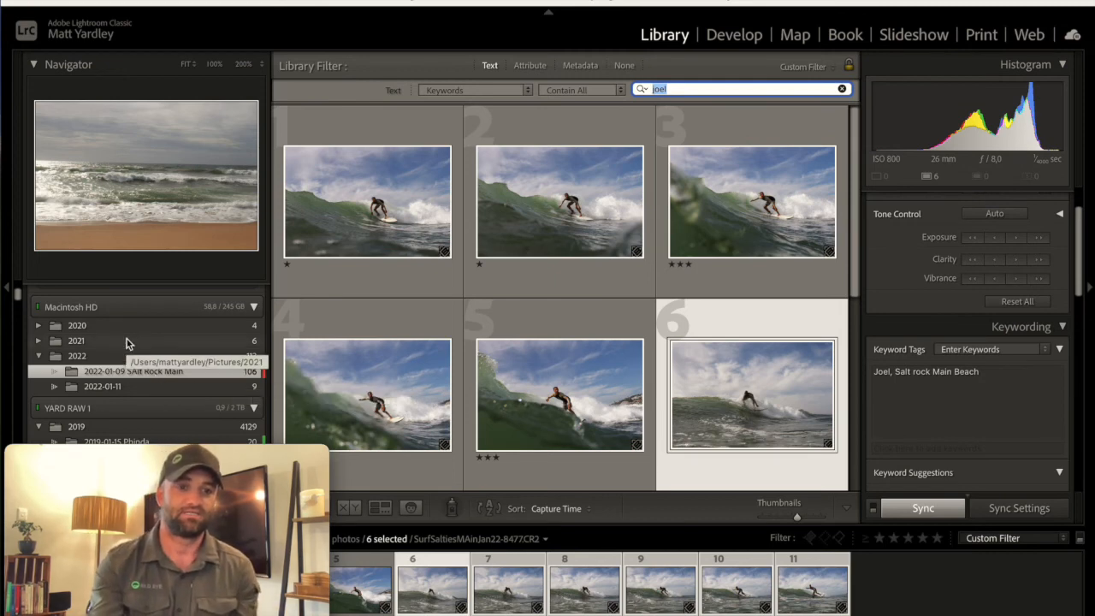
# Select the 2022-01-09 SAlt Rock Main folder again and look through its keyword-filtered photos, the folder list and the catalog.
pyautogui.scroll(-1, 146, 377)
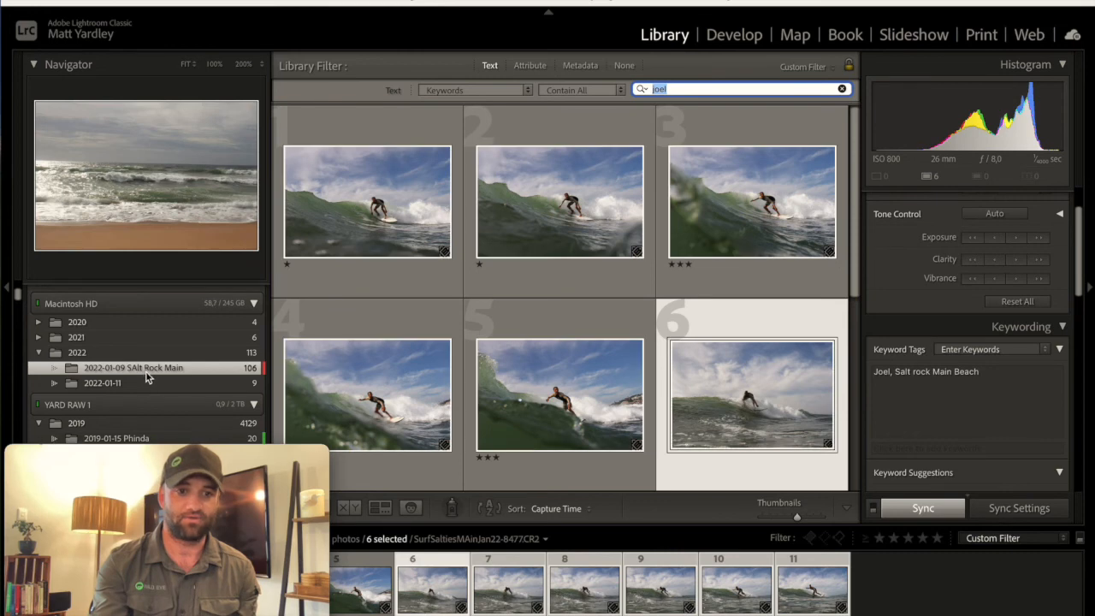
pyautogui.click(152, 372)
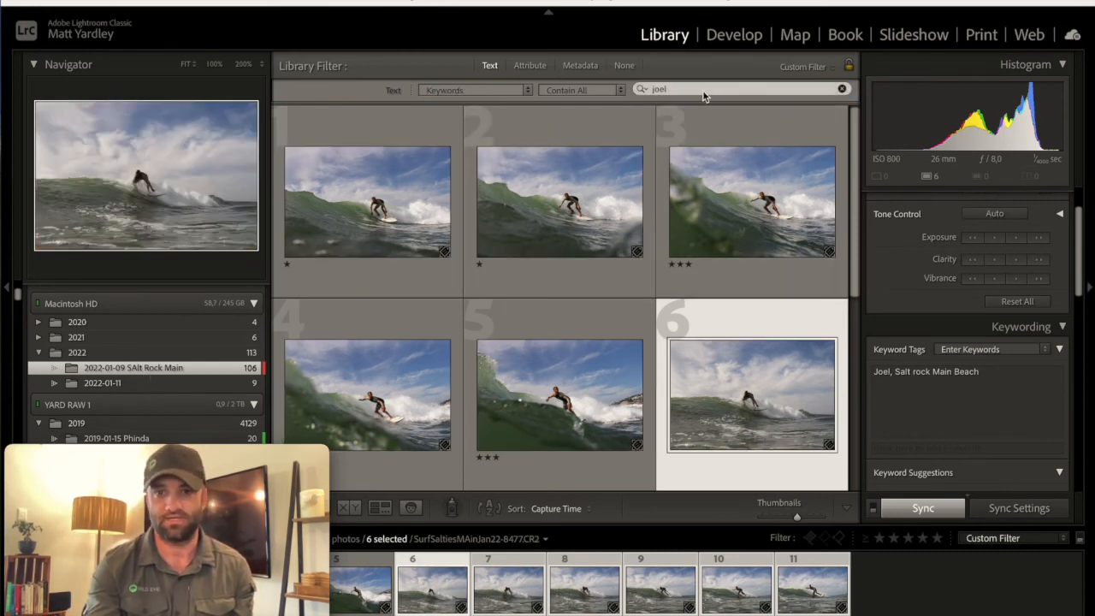
pyautogui.scroll(-3, 566, 316)
pyautogui.scroll(3, 566, 316)
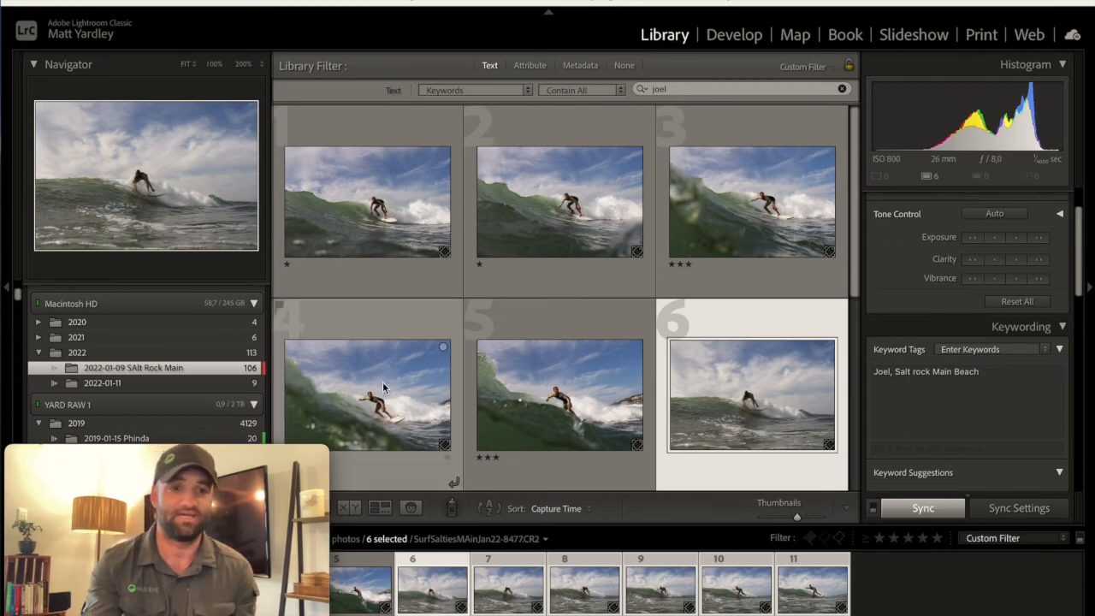
pyautogui.scroll(-5, 180, 348)
pyautogui.scroll(4, 180, 344)
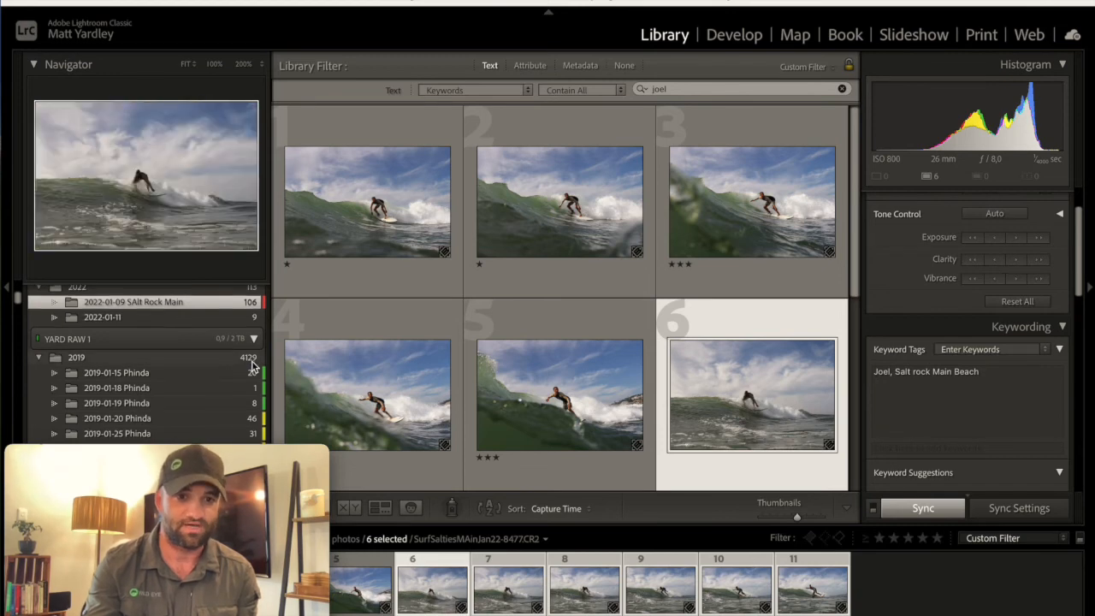
pyautogui.scroll(5, 250, 363)
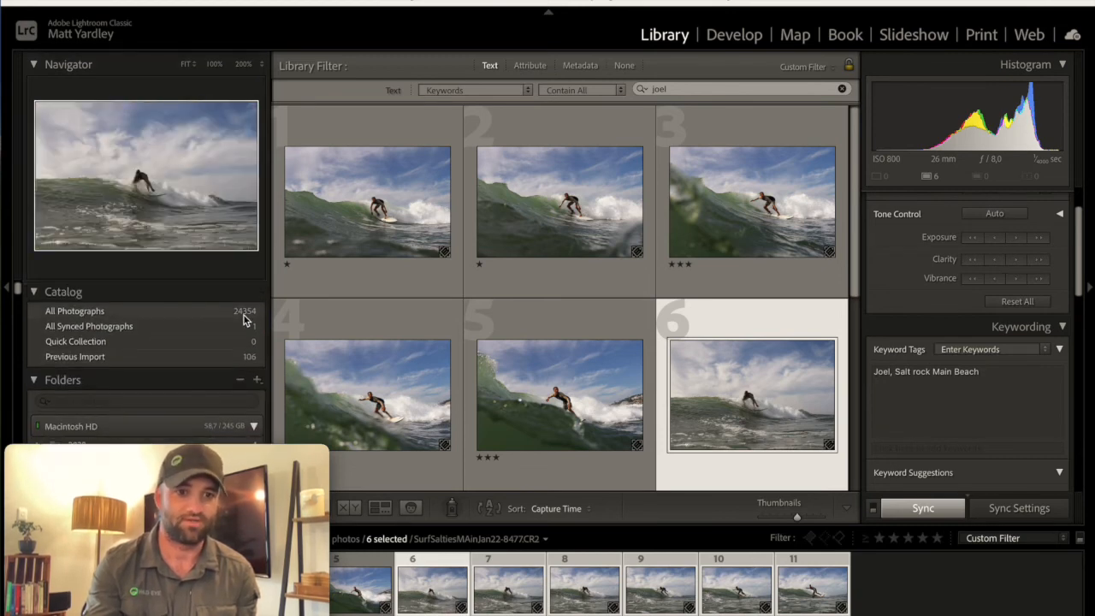
pyautogui.scroll(-5, 244, 318)
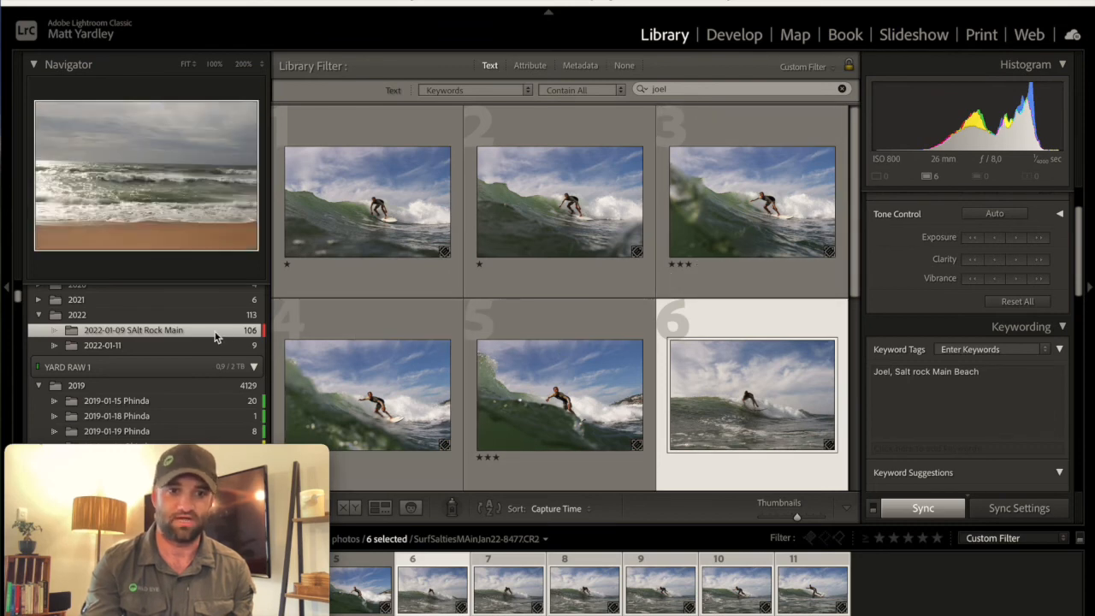
# Show All Photographs in the catalog with the surfer's-name keyword filter applied and look through the matches.
pyautogui.scroll(5, 214, 335)
pyautogui.click(213, 311)
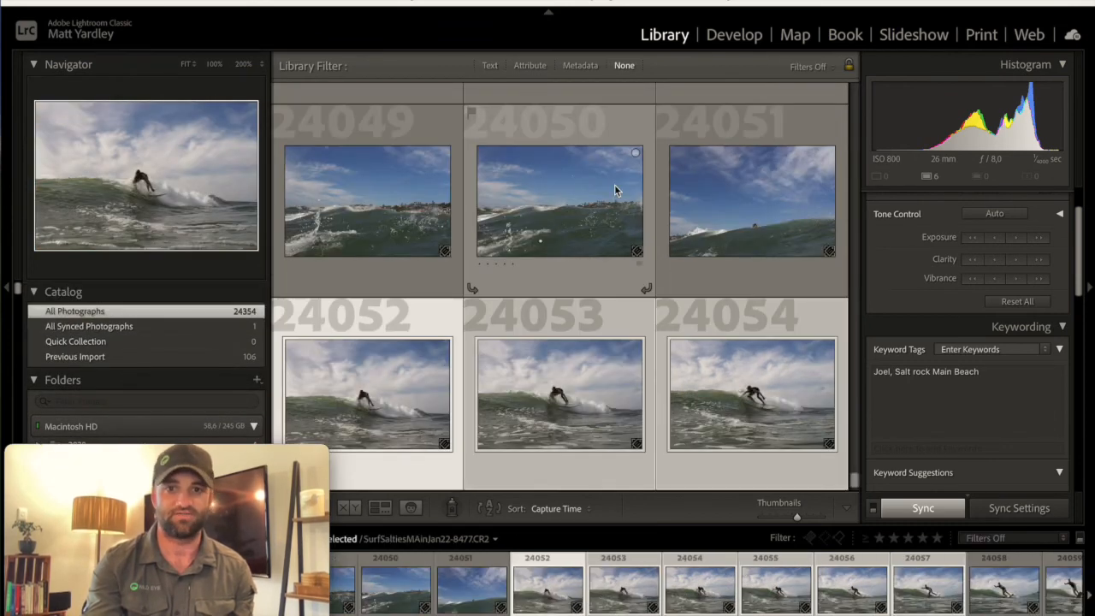
pyautogui.scroll(4, 614, 184)
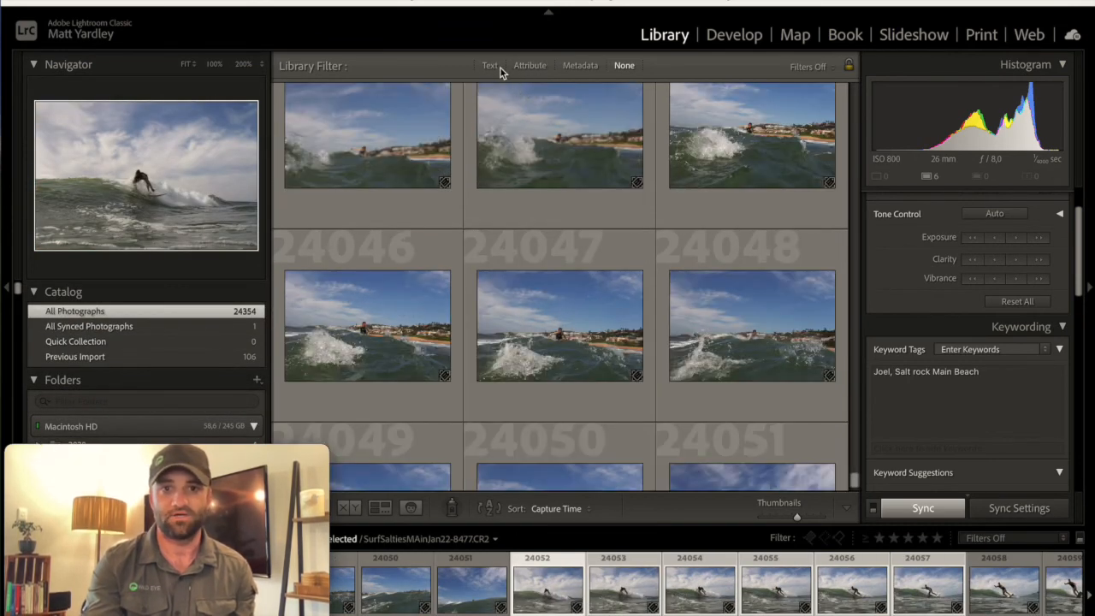
pyautogui.click(492, 66)
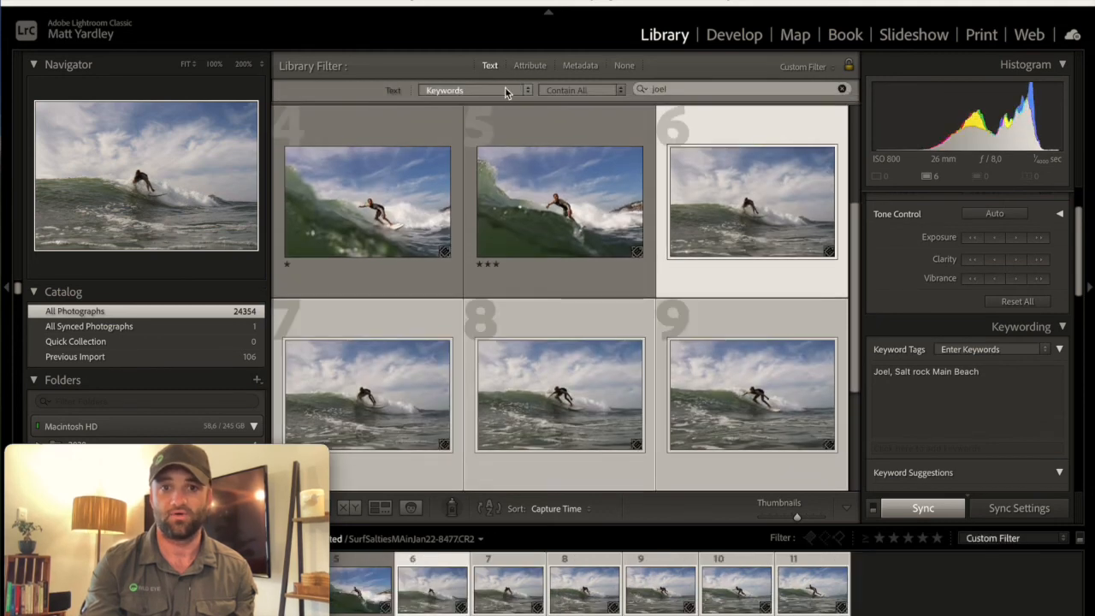
pyautogui.scroll(-3, 705, 190)
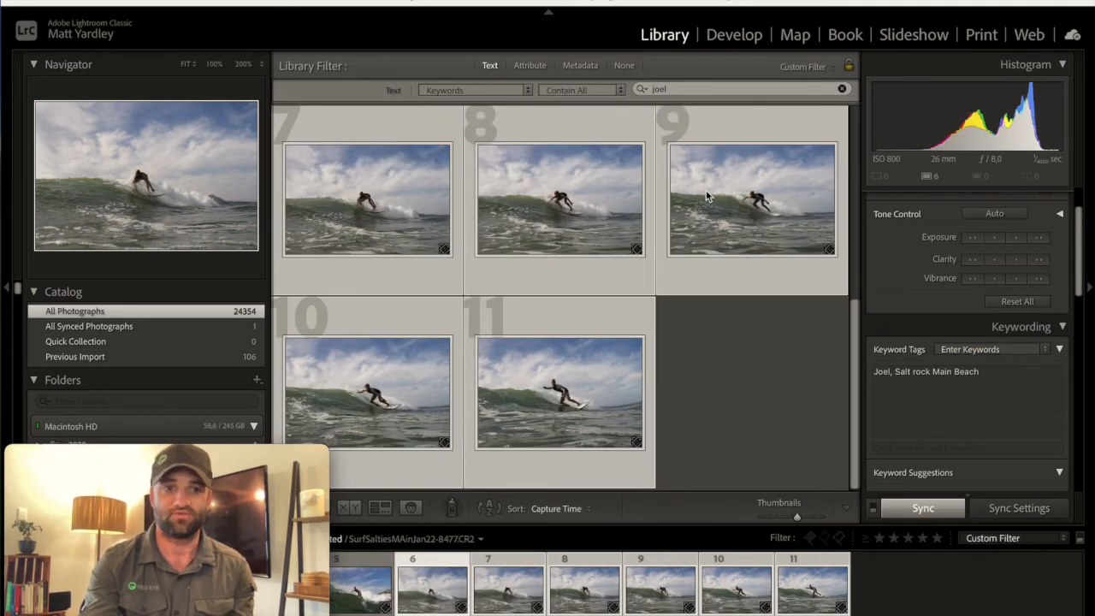
pyautogui.scroll(5, 705, 190)
pyautogui.scroll(1, 706, 196)
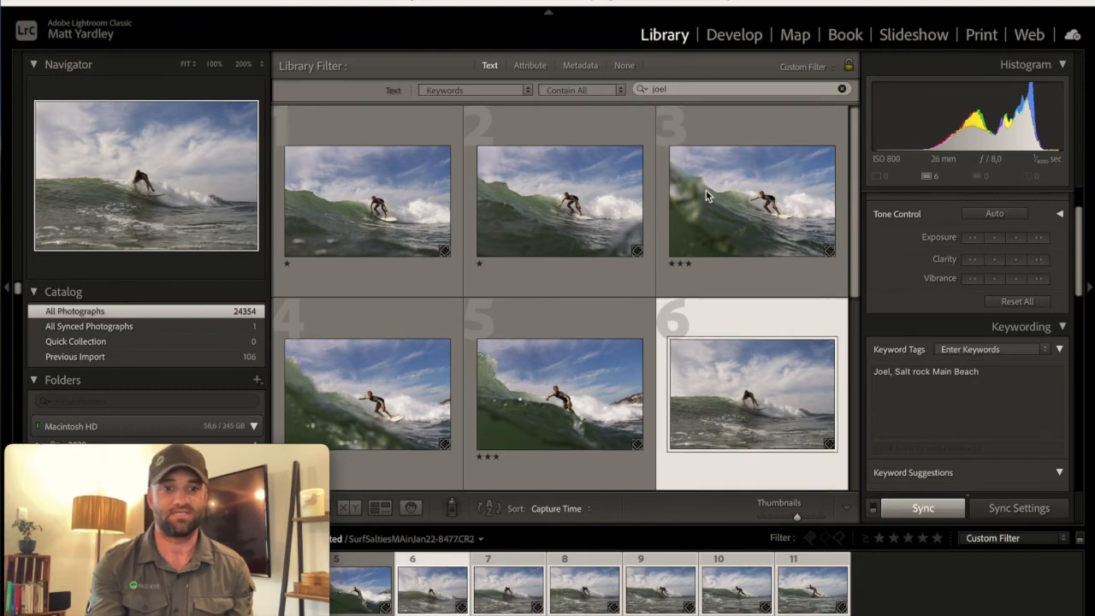
pyautogui.scroll(-5, 706, 196)
pyautogui.scroll(5, 706, 190)
pyautogui.scroll(-2, 706, 190)
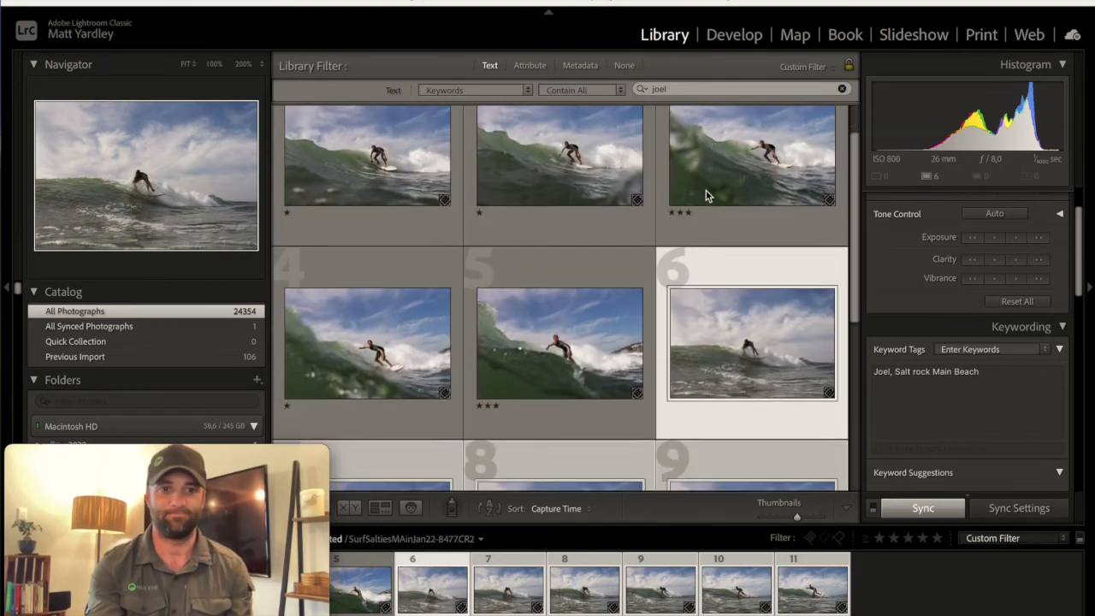
pyautogui.scroll(-2, 79, 326)
# Return to the unfiltered 2022-01-09 SAlt Rock Main folder, select photo 47 and look through the rated surf photos.
pyautogui.click(150, 352)
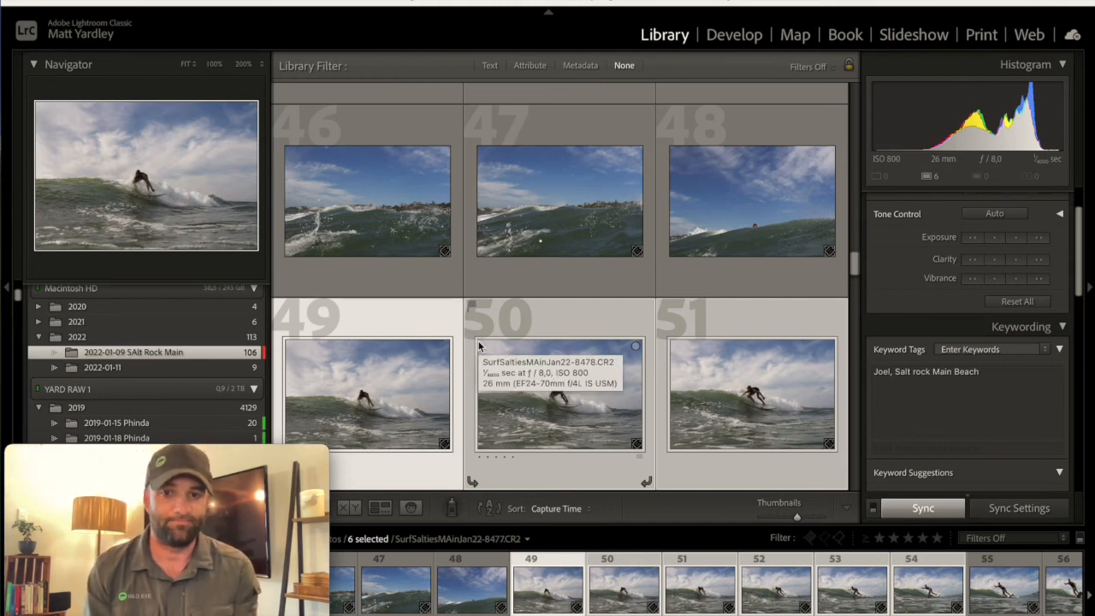
pyautogui.click(567, 261)
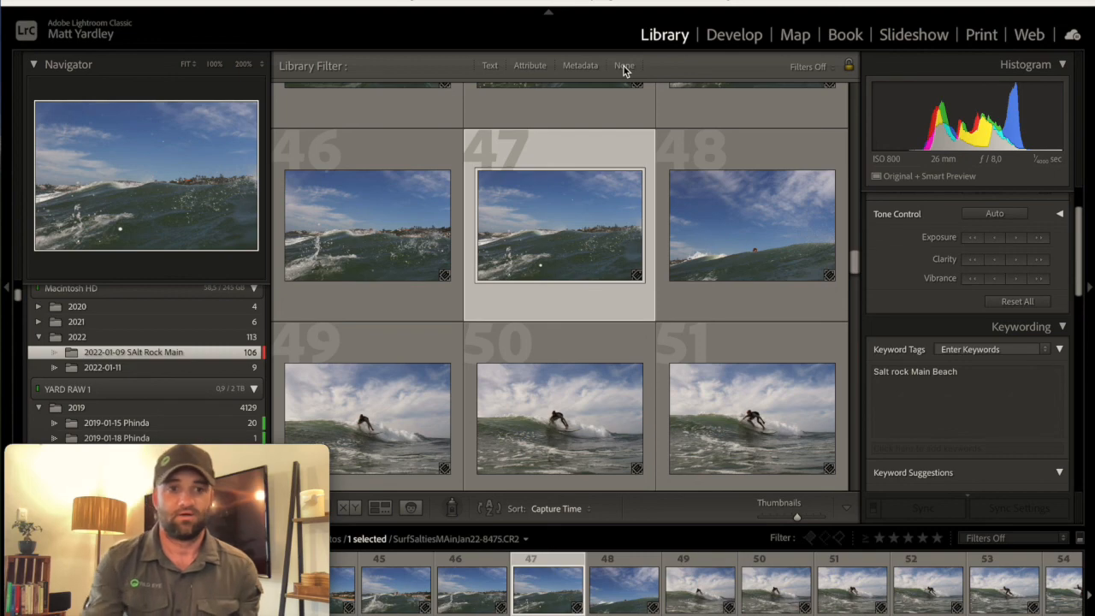
pyautogui.scroll(-1, 455, 337)
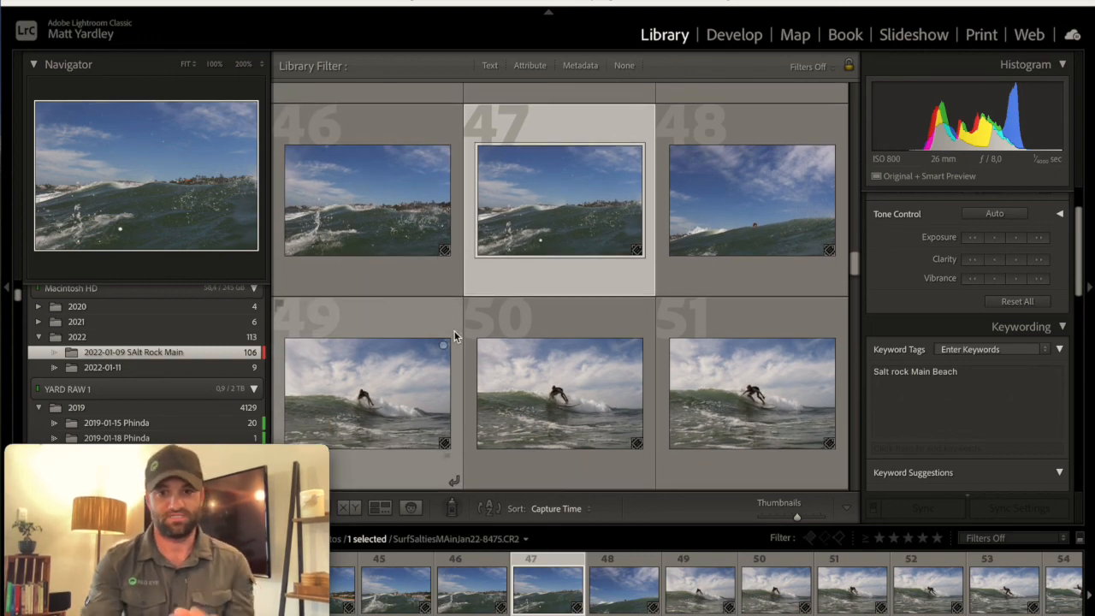
pyautogui.scroll(20, 455, 335)
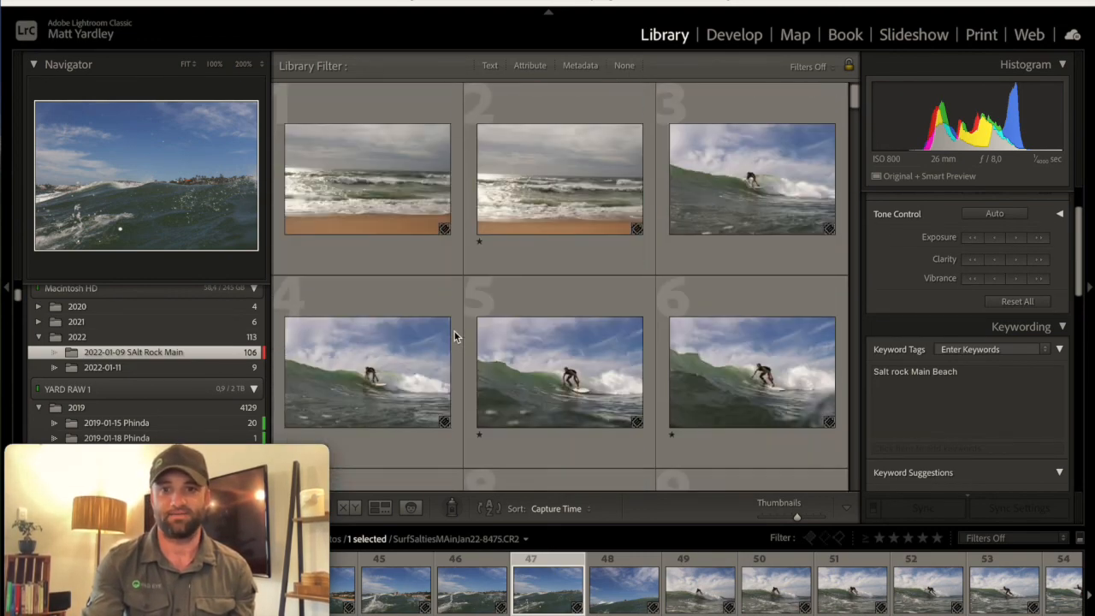
pyautogui.scroll(-3, 511, 336)
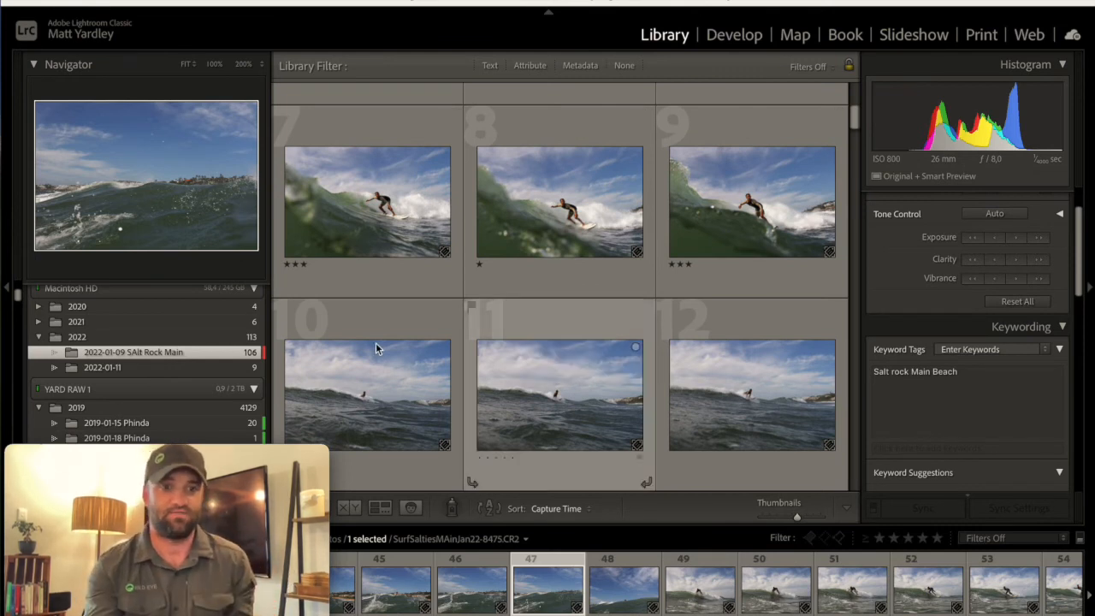
# Set the color label of the 2022-01-09 SAlt Rock Main folder to Yellow.
pyautogui.rightClick(186, 348)
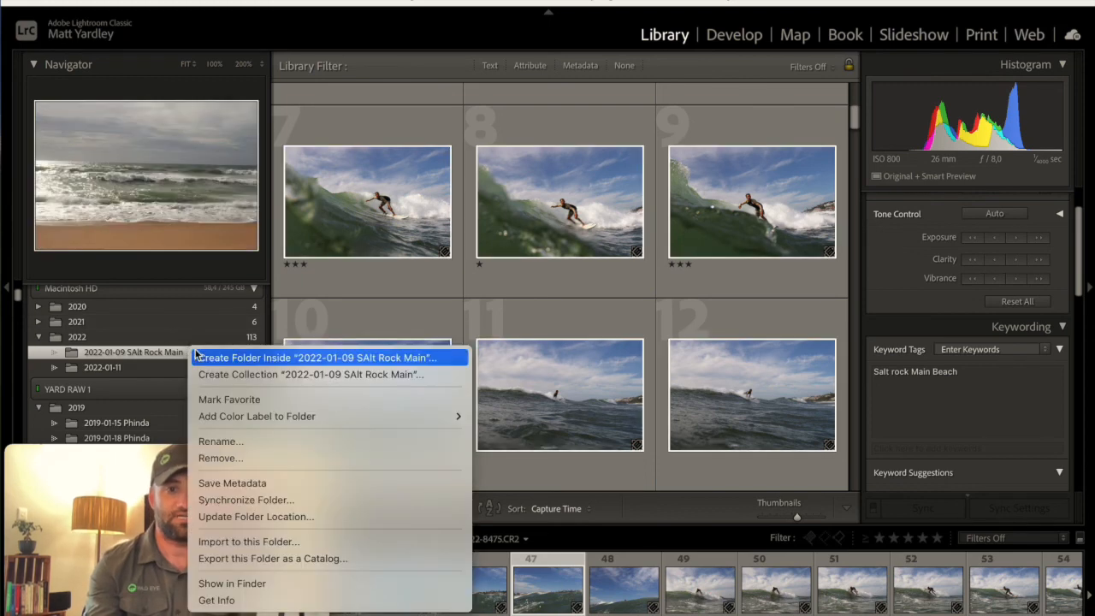
pyautogui.moveTo(336, 416)
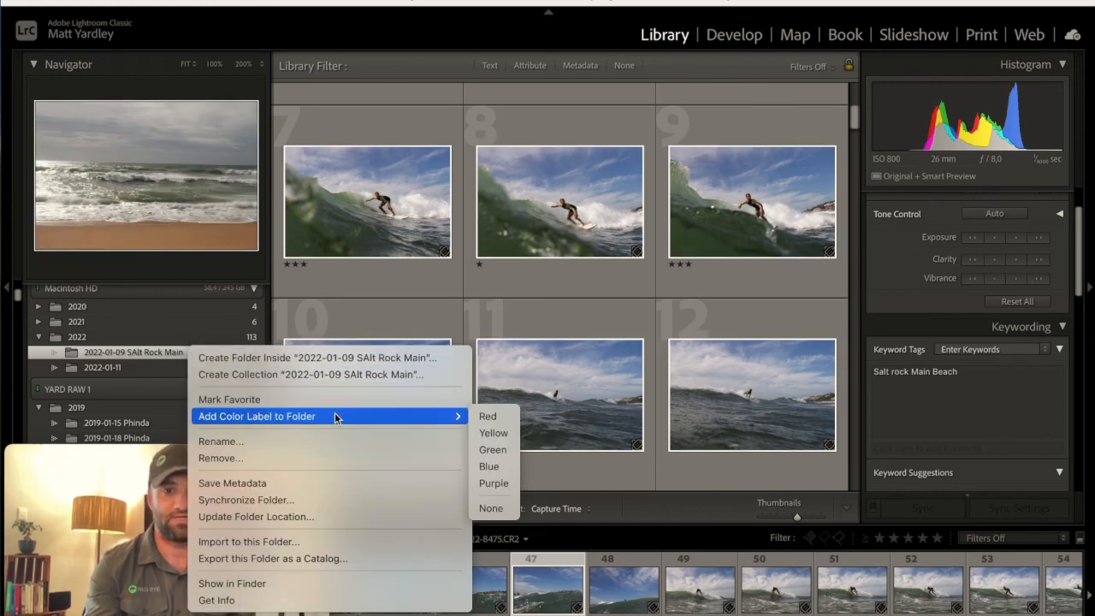
pyautogui.click(492, 433)
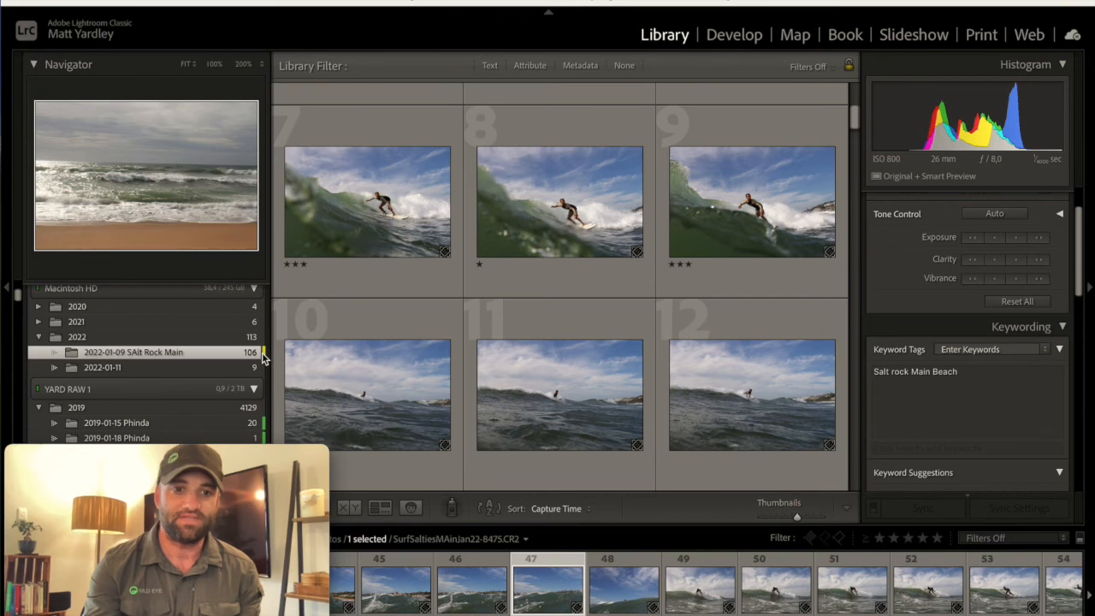
pyautogui.scroll(-2, 519, 296)
pyautogui.scroll(1, 300, 295)
pyautogui.moveTo(475, 229)
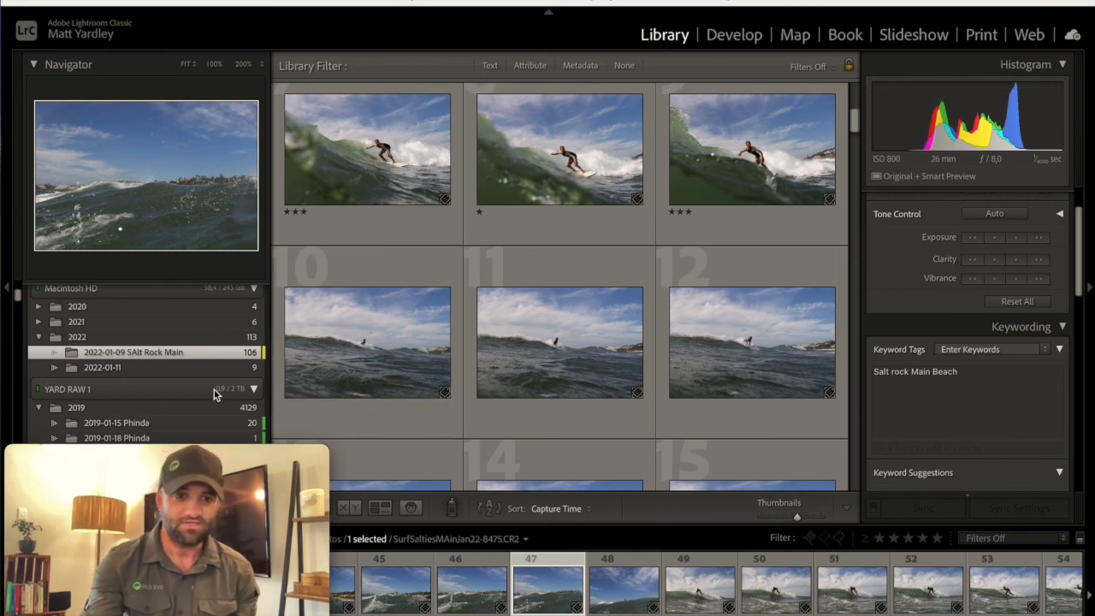
# Open the 2019-03-22 Phinda folder, look through its photos and view one of the lion cub shots enlarged.
pyautogui.scroll(-5, 213, 394)
pyautogui.scroll(-1, 214, 392)
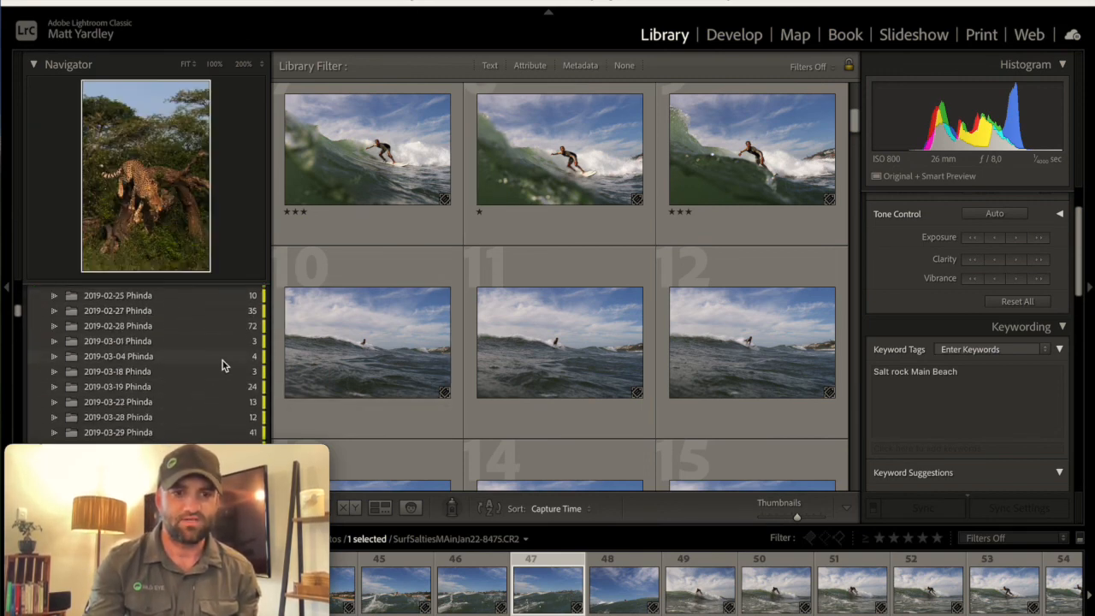
pyautogui.click(221, 359)
pyautogui.scroll(-2, 222, 368)
pyautogui.click(221, 373)
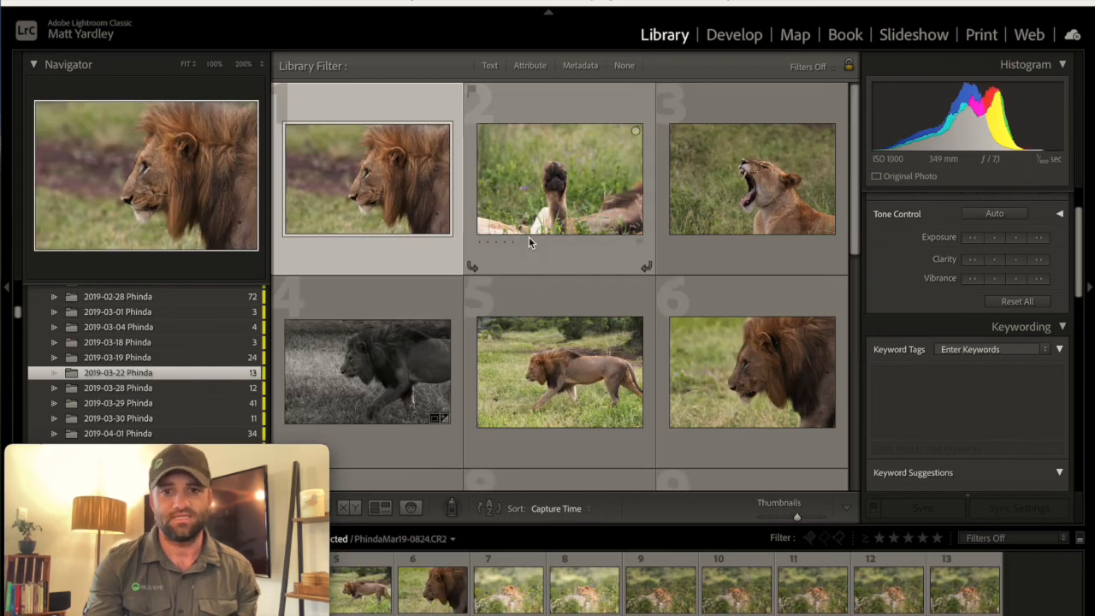
pyautogui.scroll(-1, 528, 239)
pyautogui.scroll(-5, 529, 242)
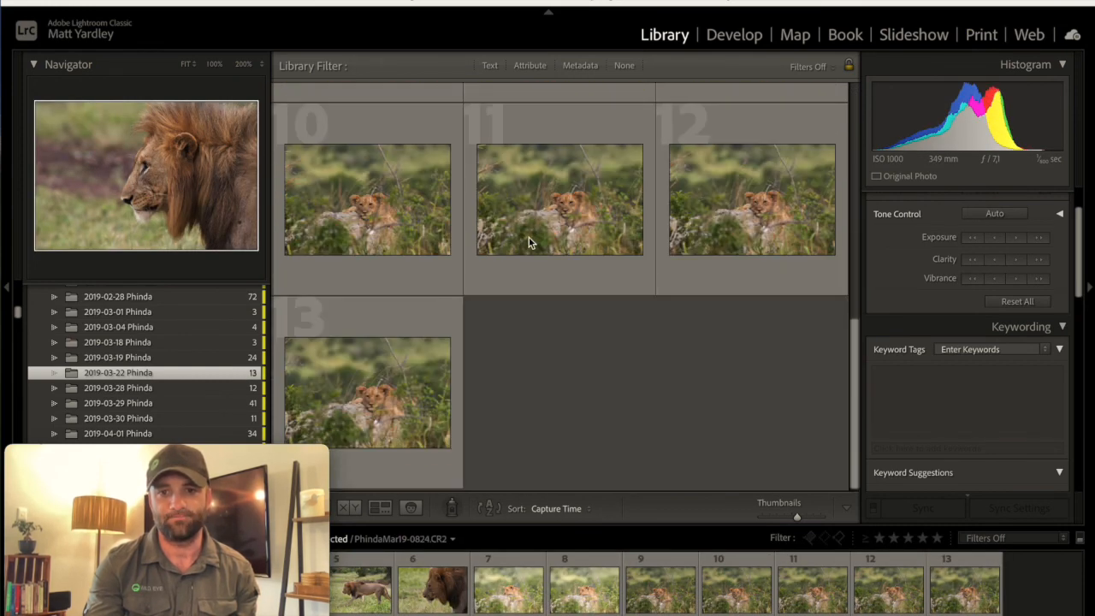
pyautogui.click(408, 277)
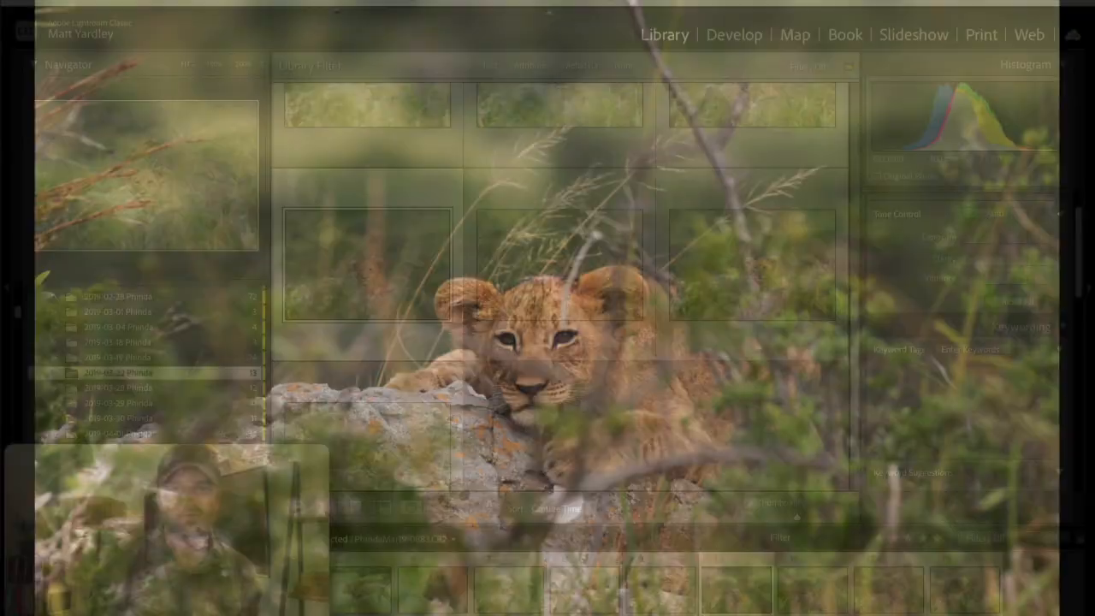